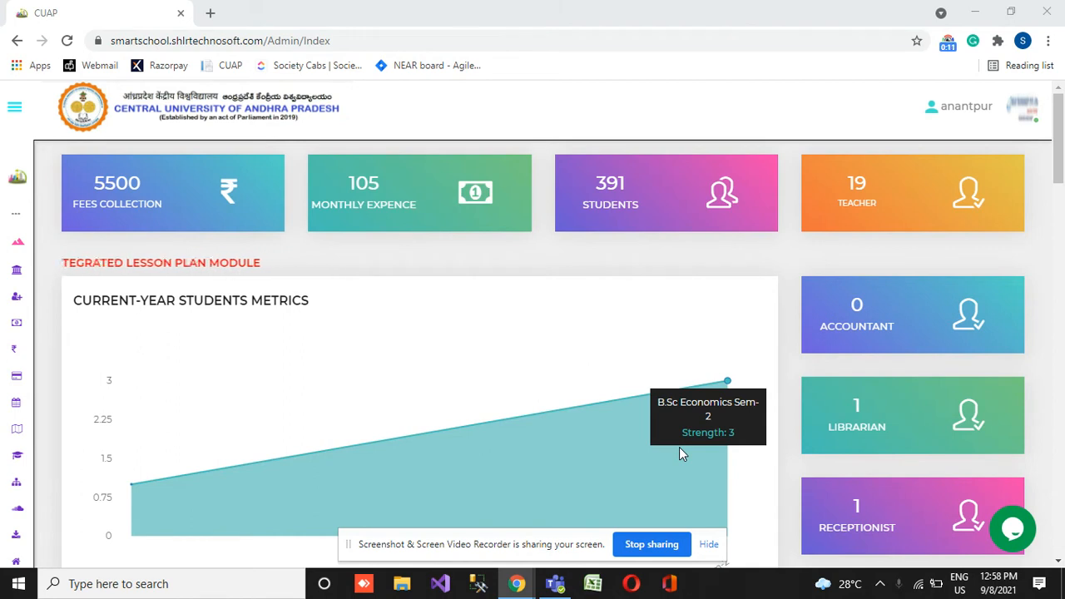
click(608, 19)
drag(501, 544, 687, 2)
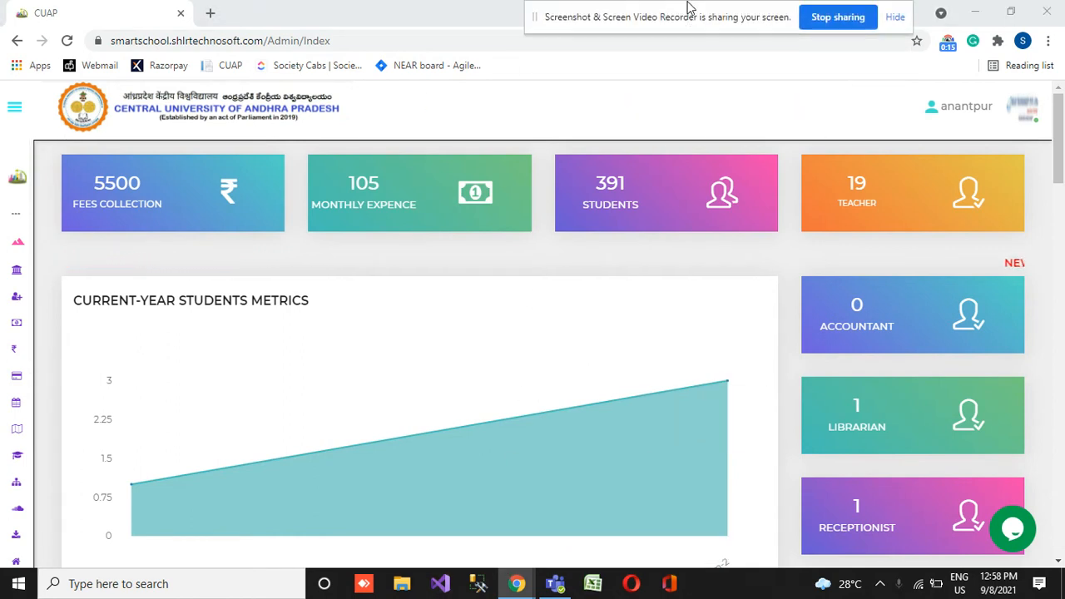
- Open the Human Resource department page and look through the Department List
mouse_move(3, 526)
scroll(93, 447, down, 1)
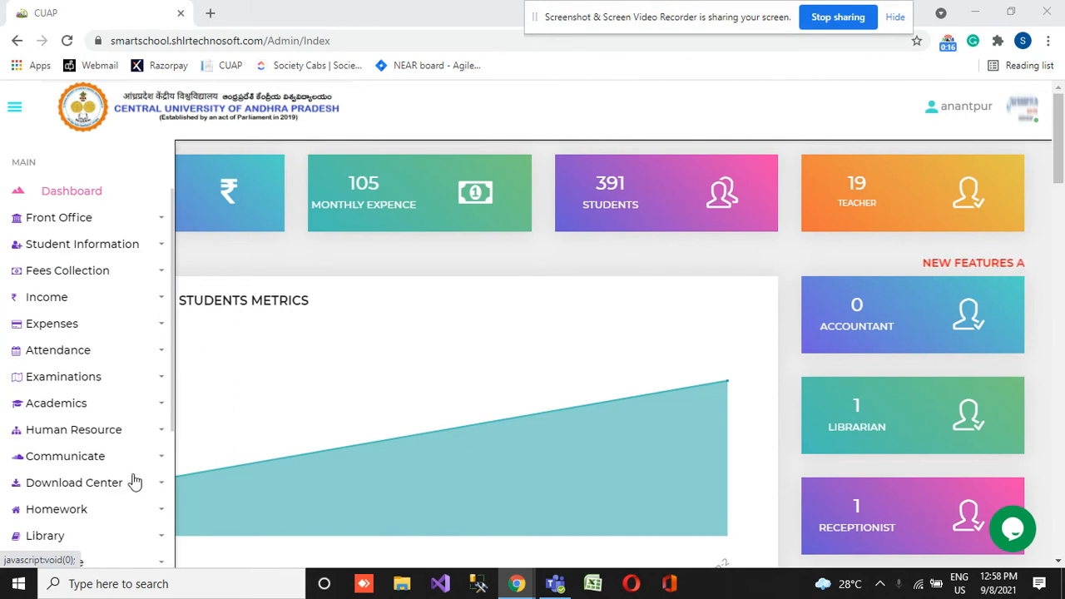
click(124, 431)
mouse_move(69, 257)
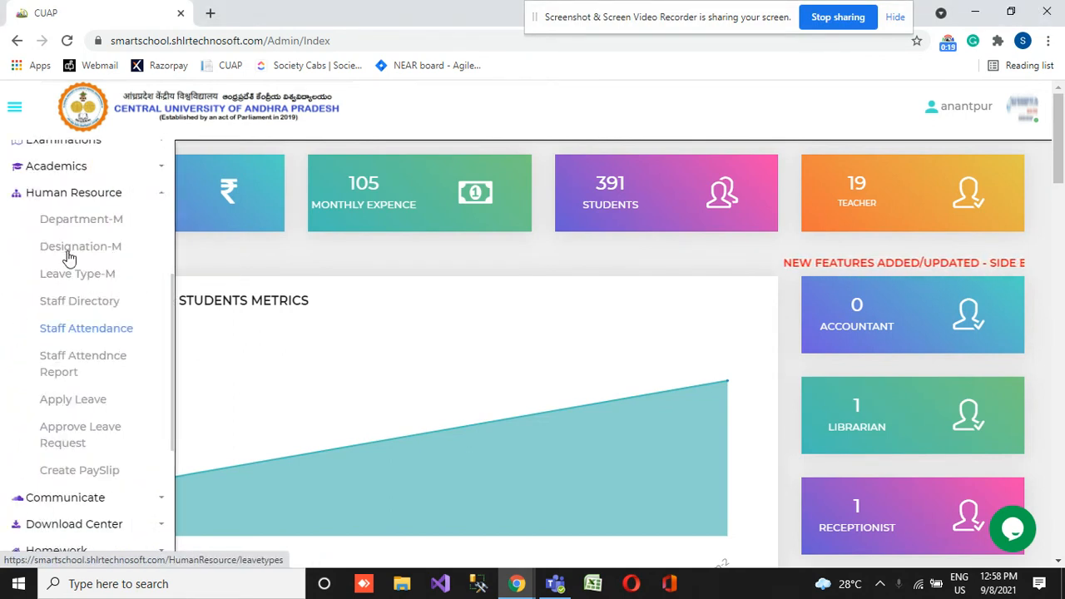
click(84, 223)
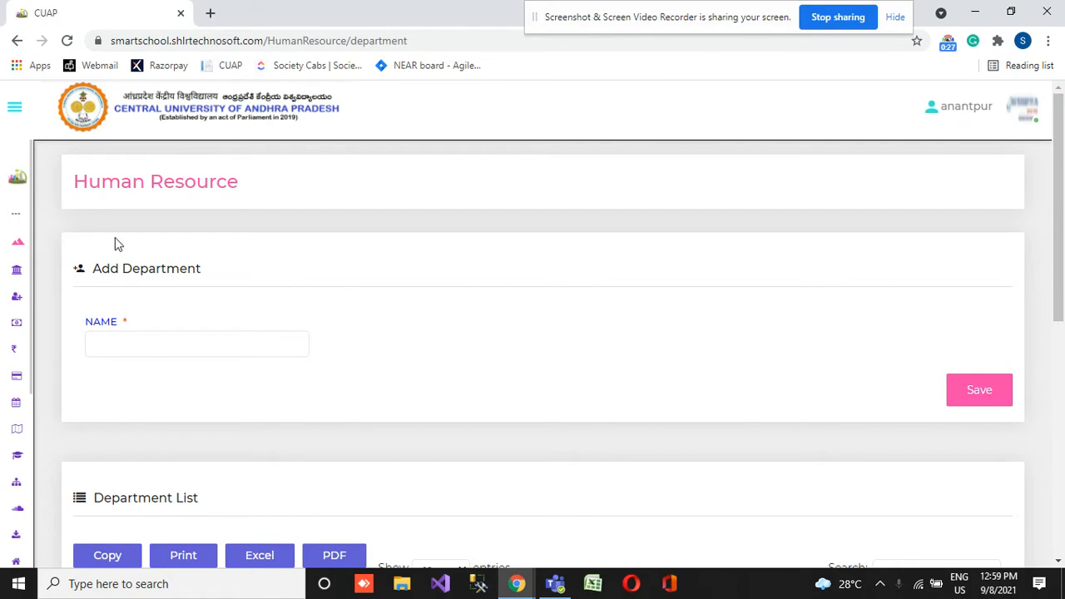
scroll(333, 449, down, 6)
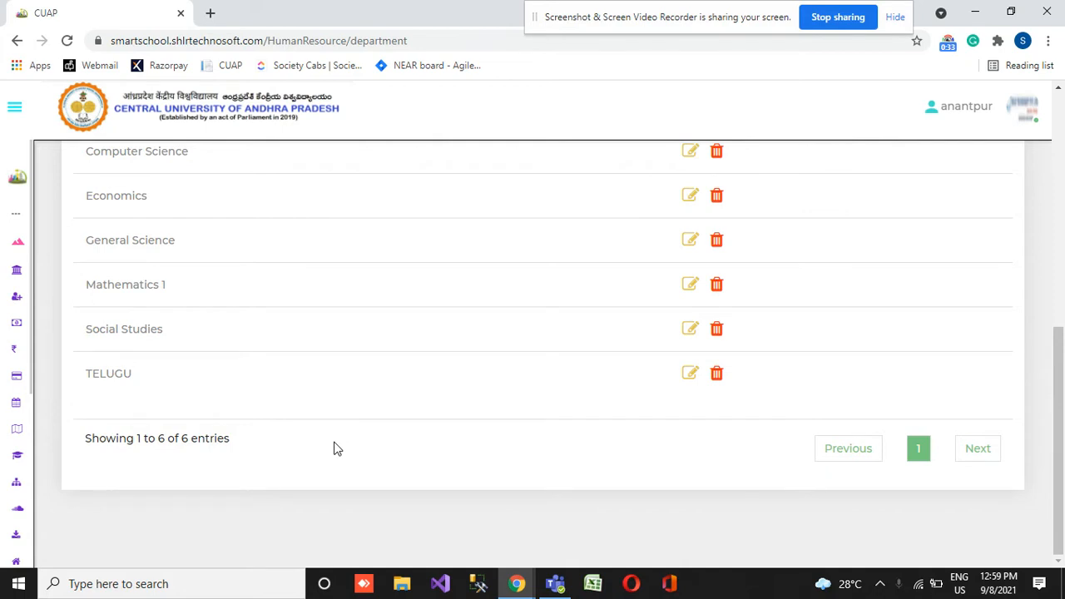
scroll(363, 390, up, 1)
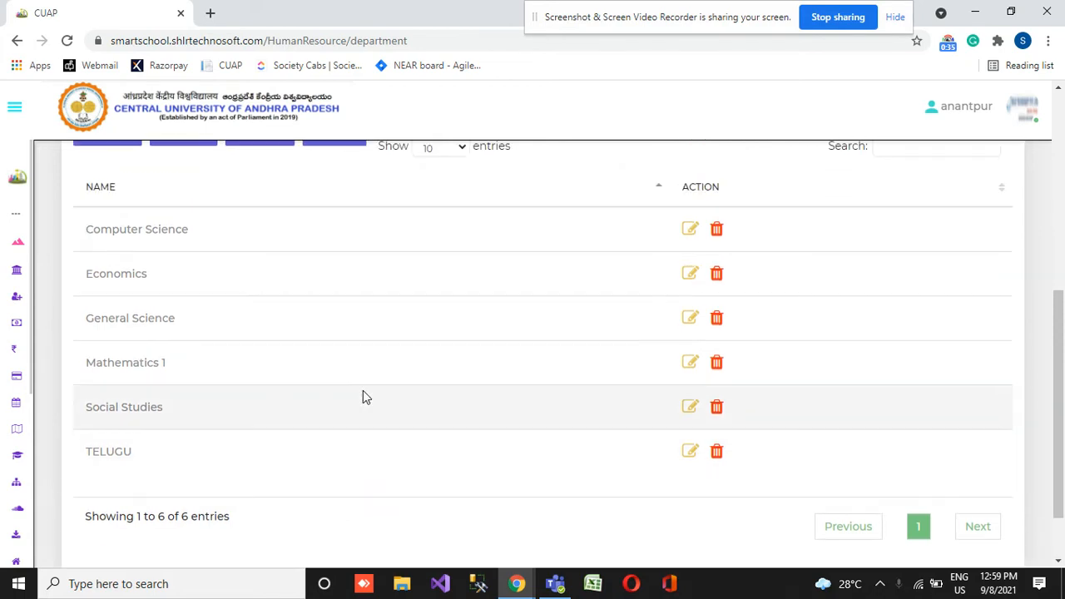
scroll(379, 410, up, 4)
scroll(380, 411, down, 2)
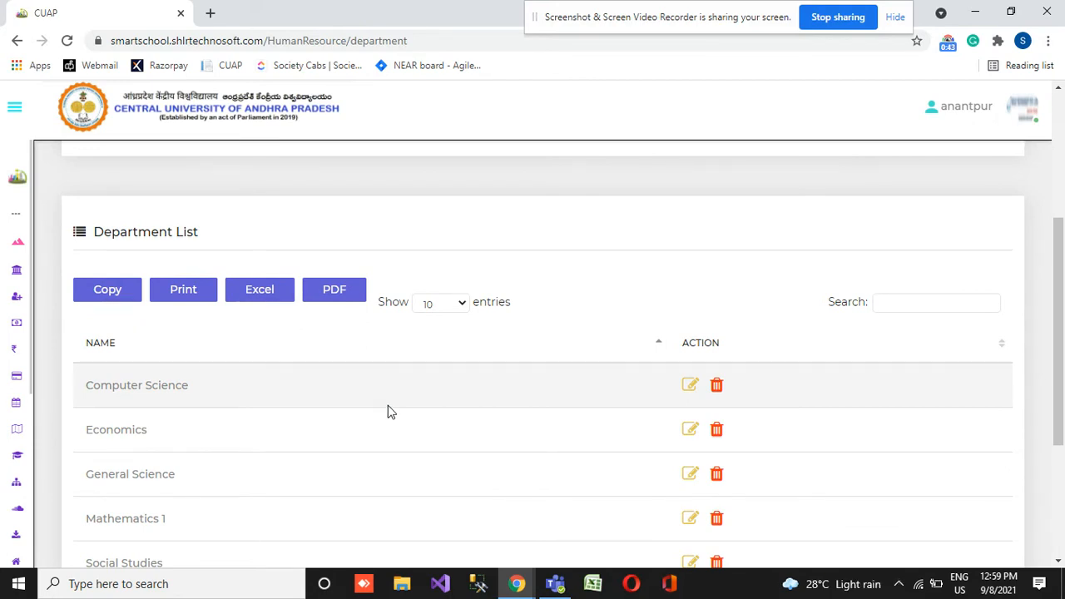
scroll(468, 358, down, 1)
scroll(467, 358, down, 2)
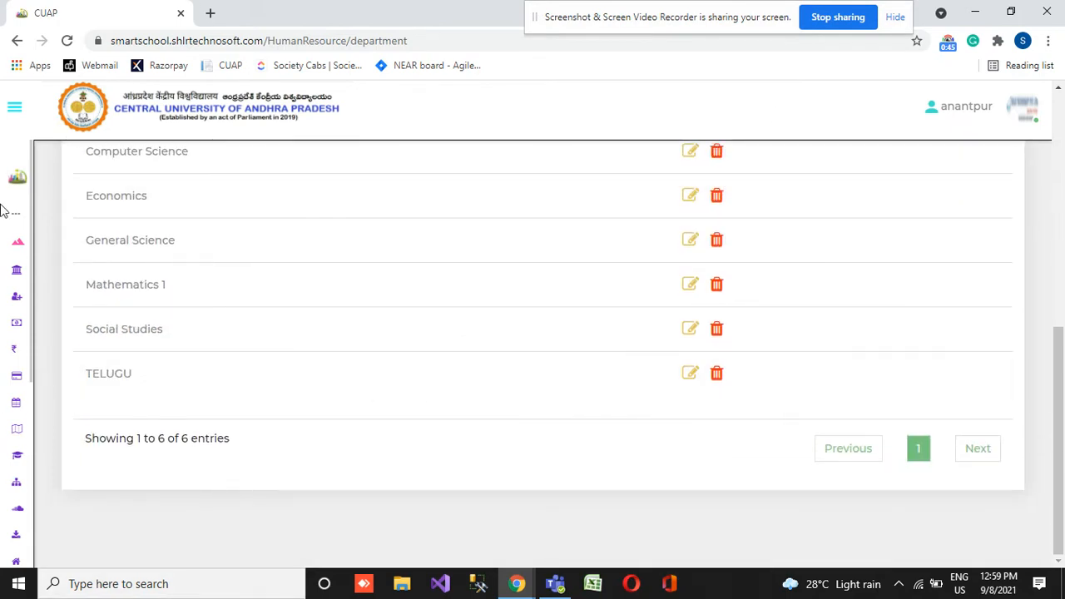
- Open the Human Resource designation page and view the Designation List
mouse_move(38, 402)
scroll(102, 429, down, 2)
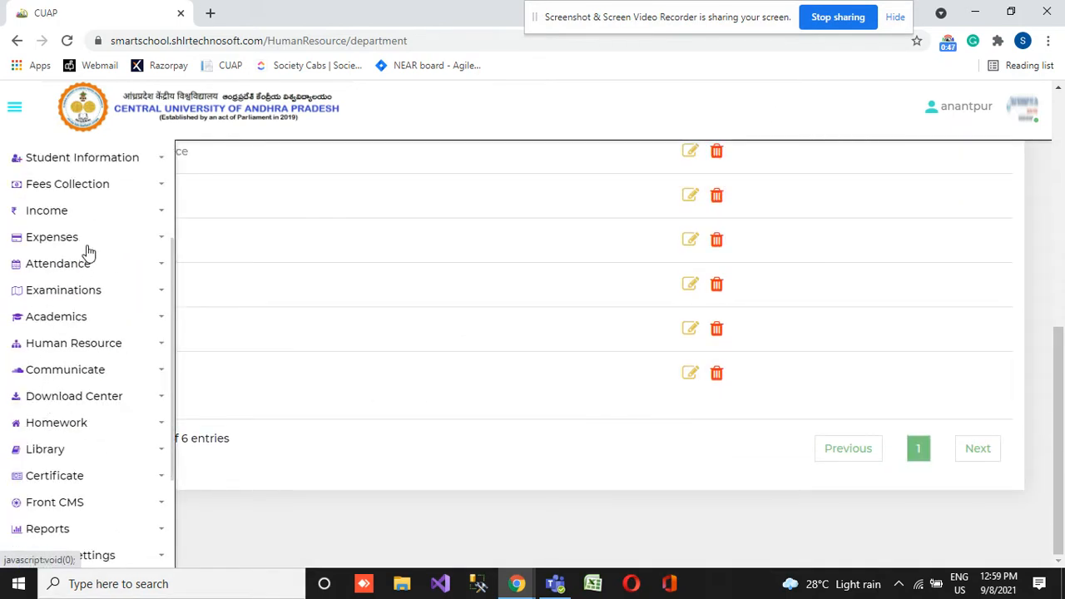
click(103, 348)
click(96, 401)
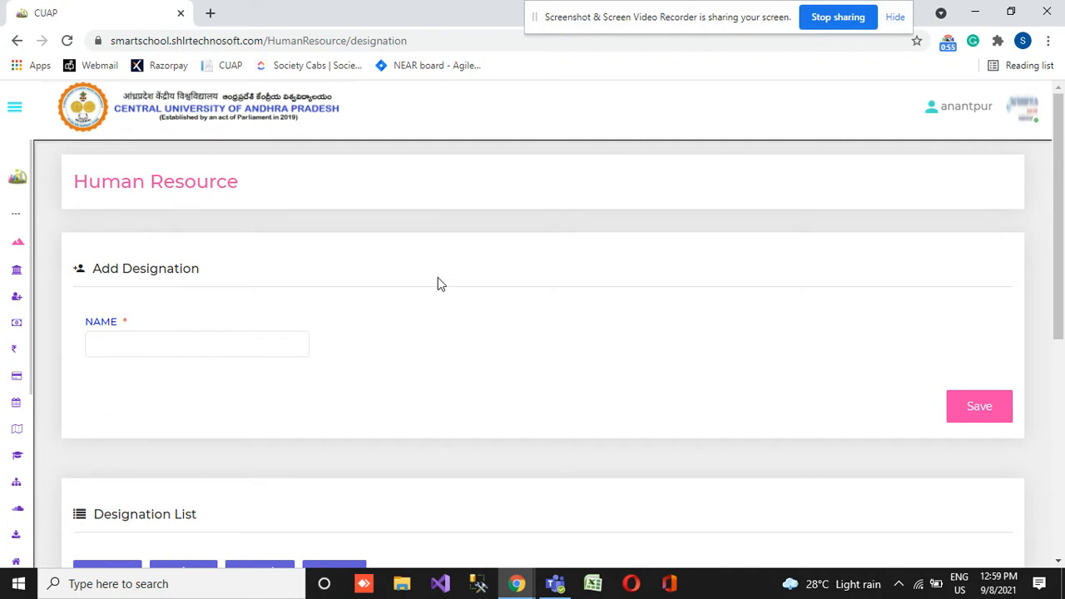
scroll(438, 280, down, 4)
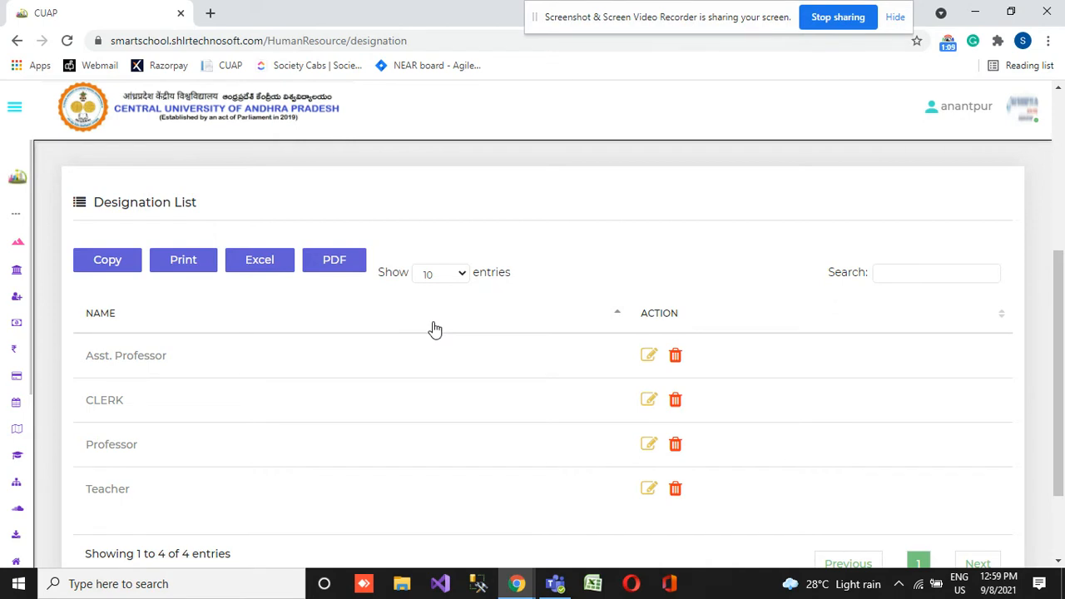
- Open the Human Resource leave type page and view the Leave Type List
mouse_move(4, 373)
scroll(4, 373, down, 4)
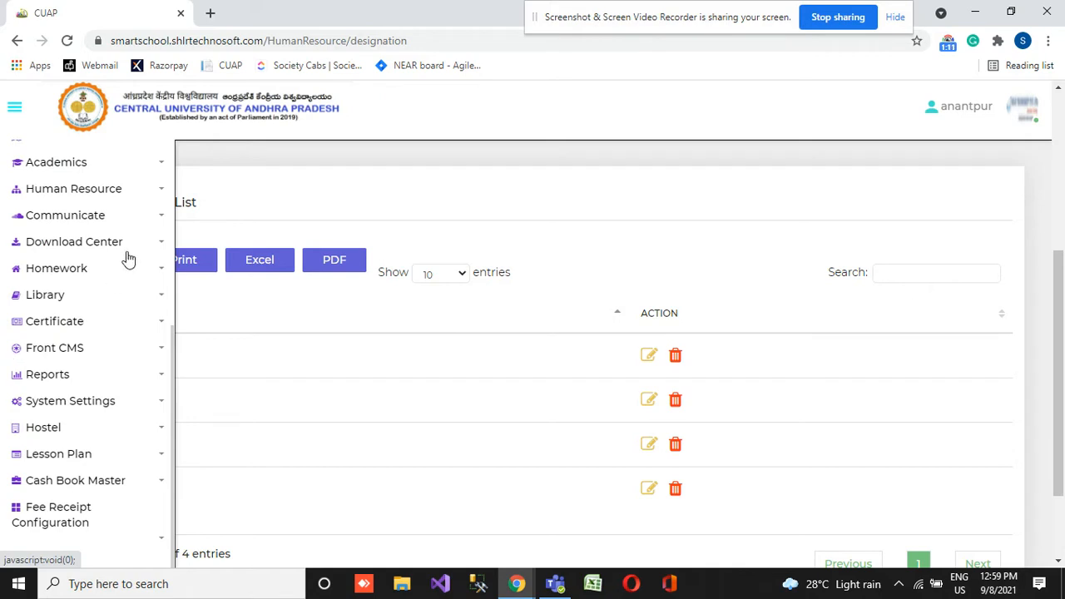
click(79, 197)
click(79, 271)
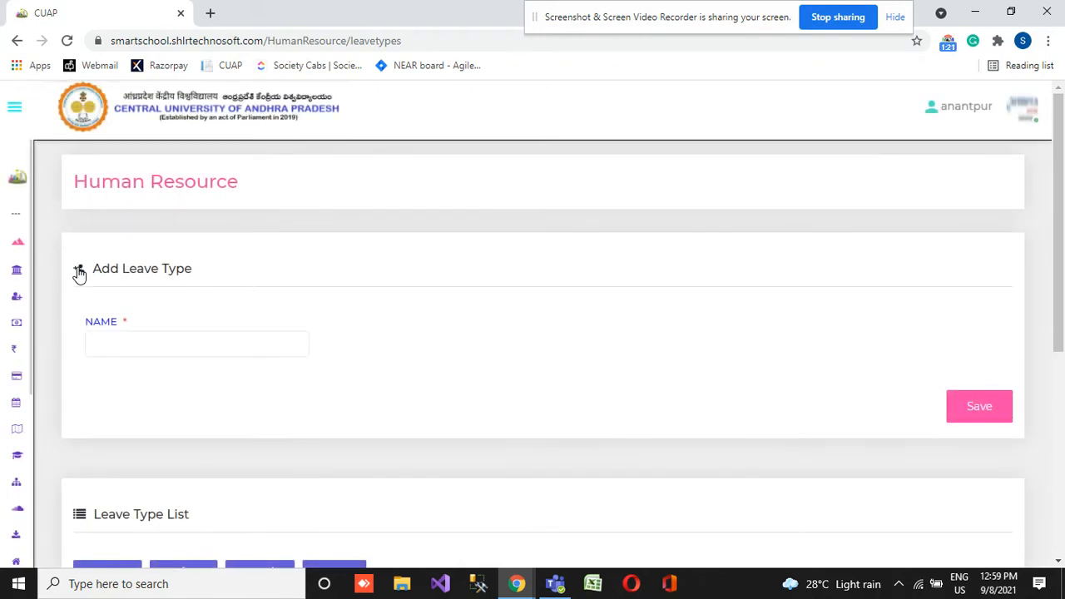
scroll(323, 267, down, 4)
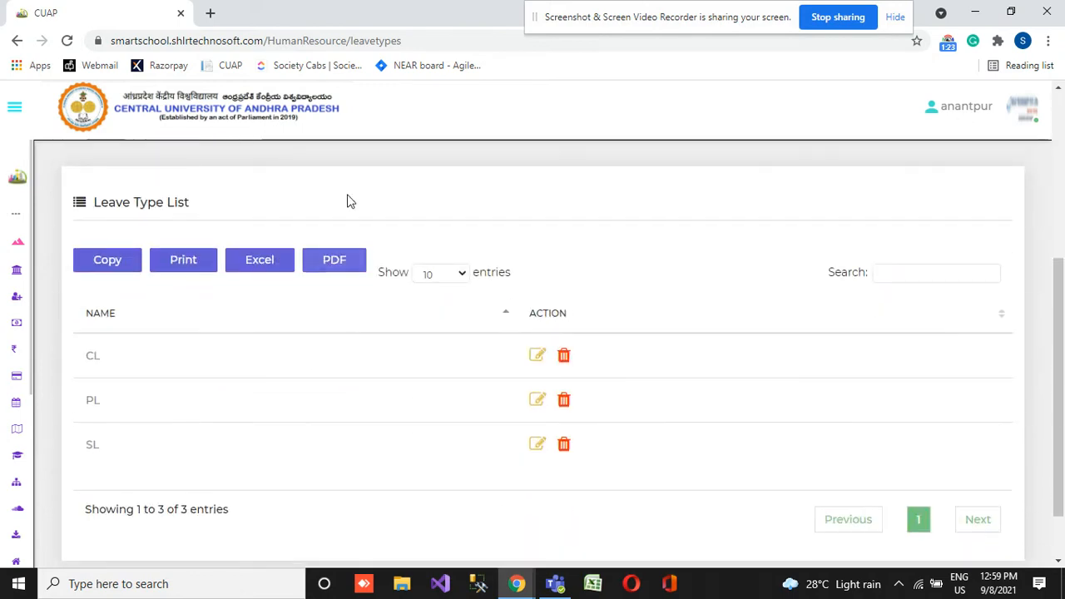
- Open the Human Resource Staff Directory and look over the staff table and search criteria
mouse_move(16, 399)
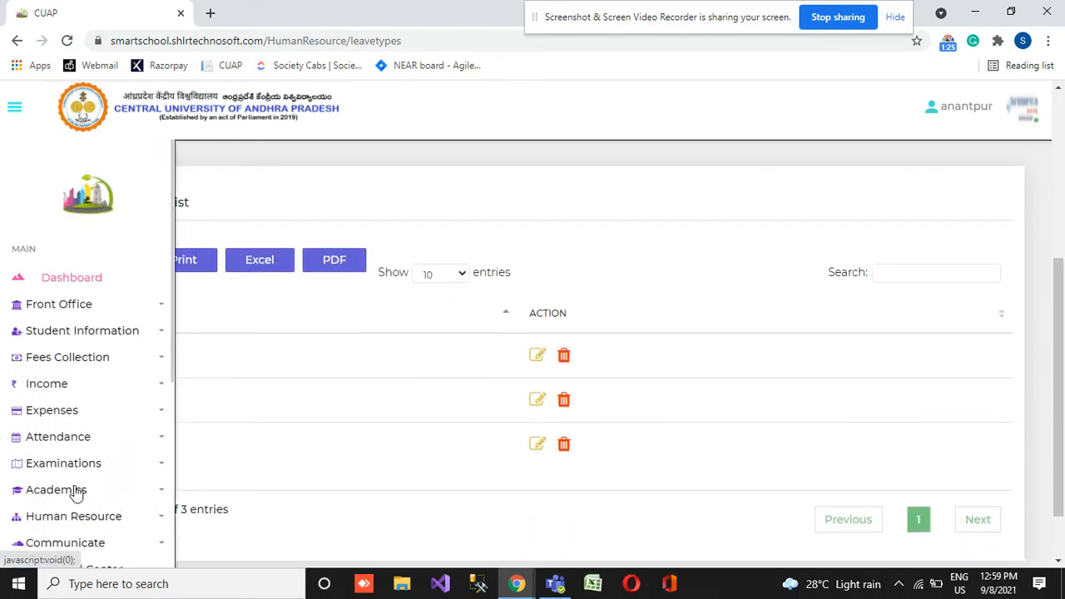
click(85, 521)
scroll(95, 450, down, 3)
click(103, 334)
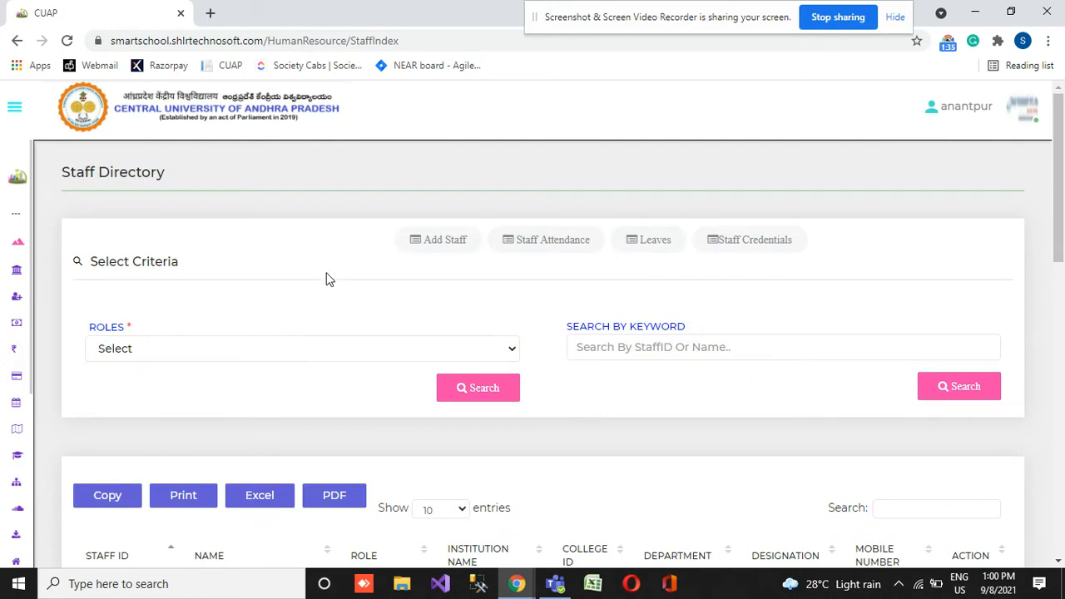
scroll(434, 441, down, 10)
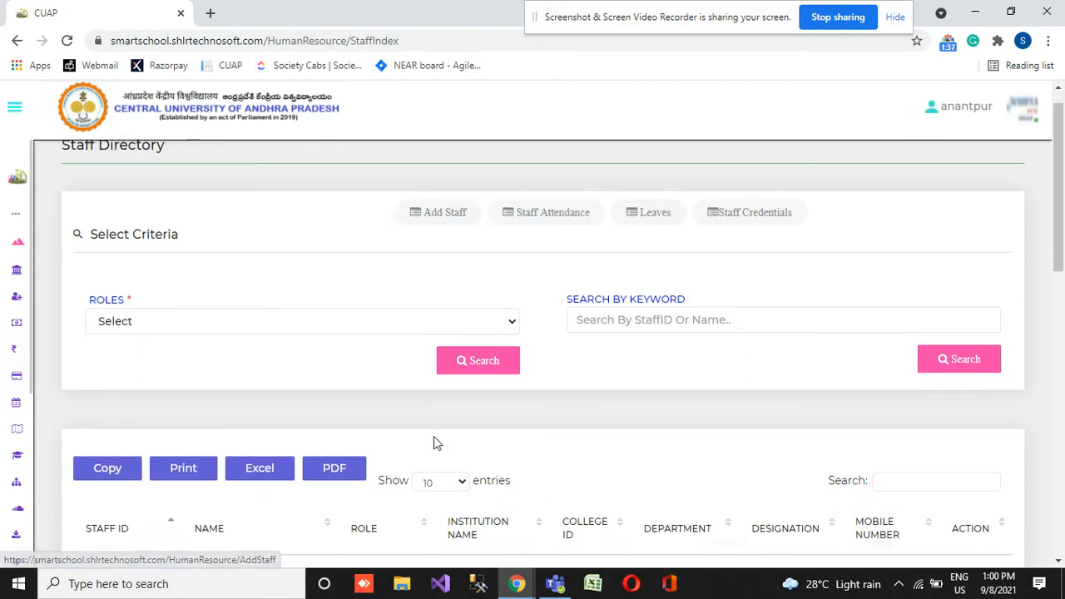
scroll(433, 441, up, 10)
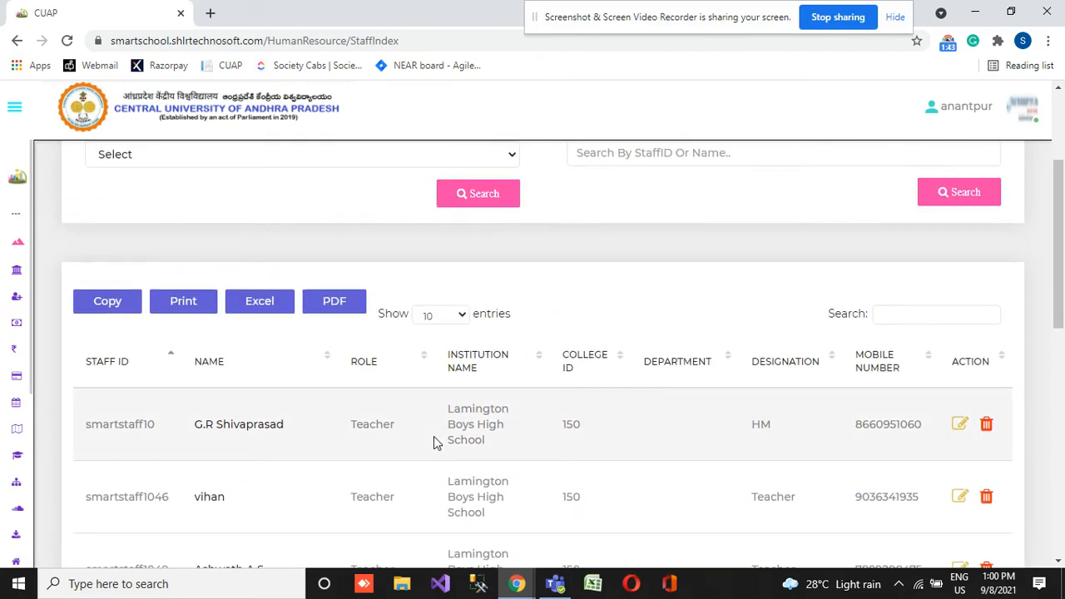
scroll(433, 436, up, 3)
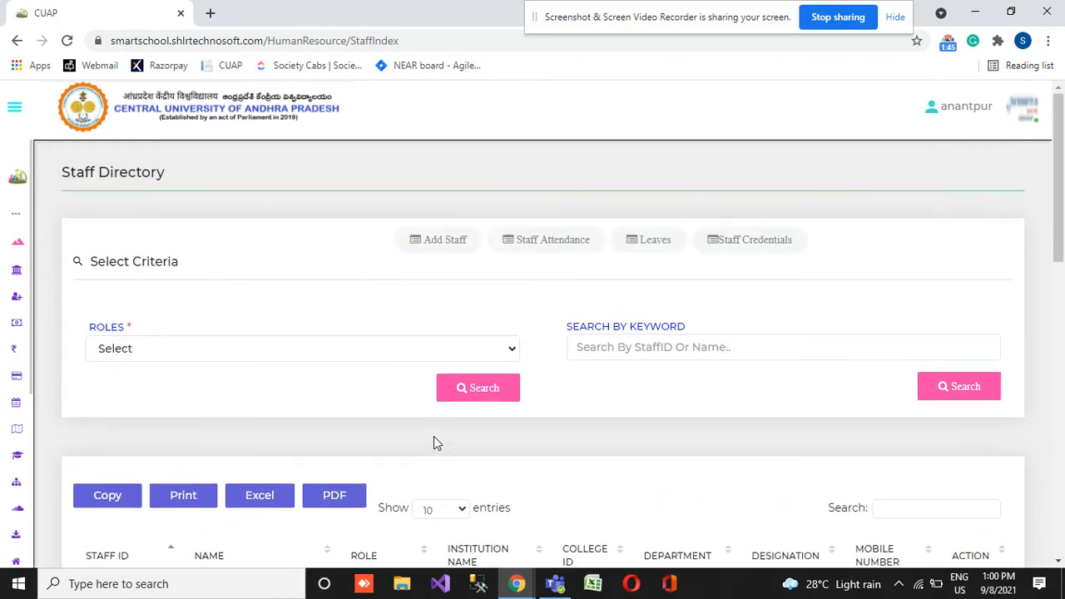
- Start a new staff record, enter the employee number and set the institution to CUAP
click(455, 239)
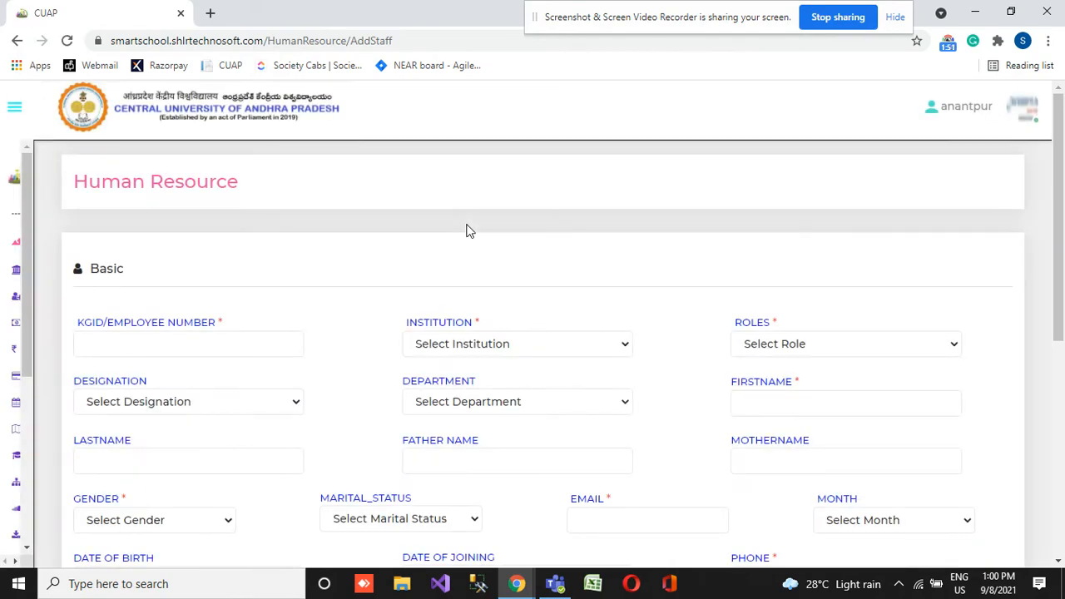
click(125, 341)
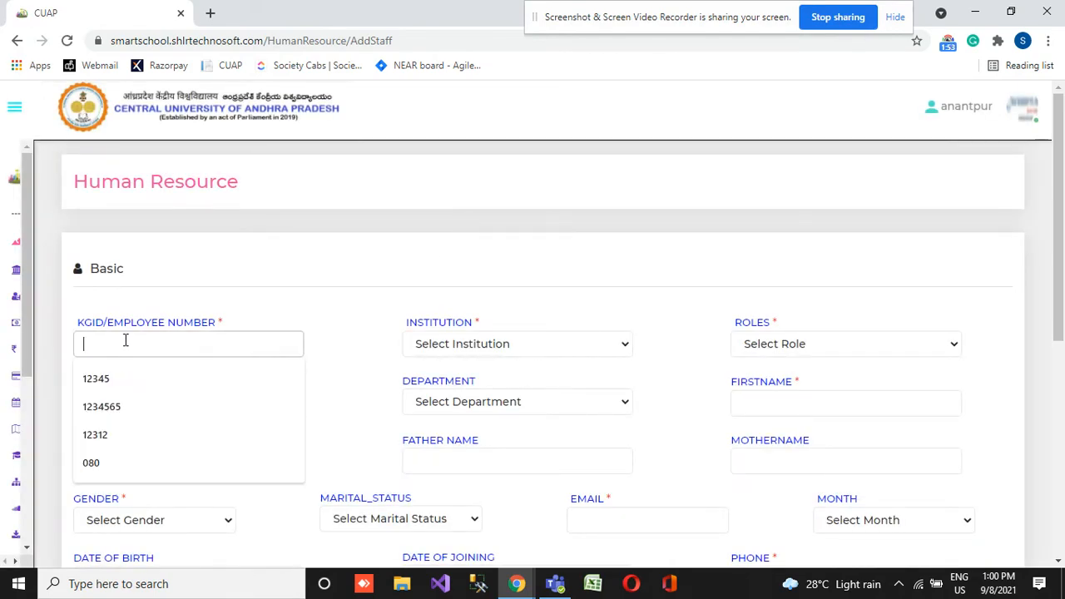
text(010)
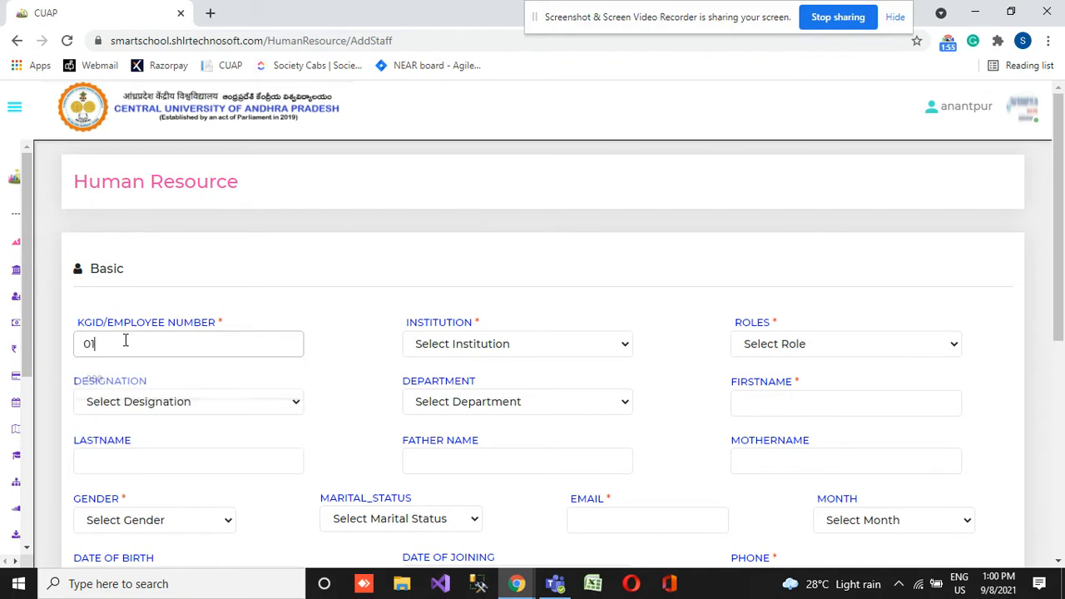
click(536, 350)
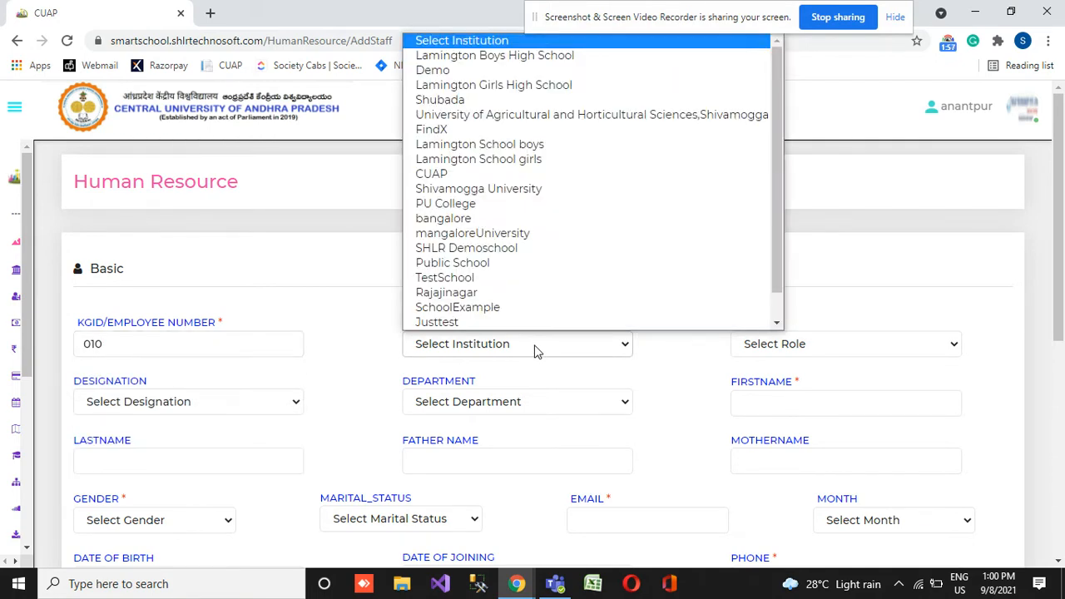
scroll(524, 242, down, 1)
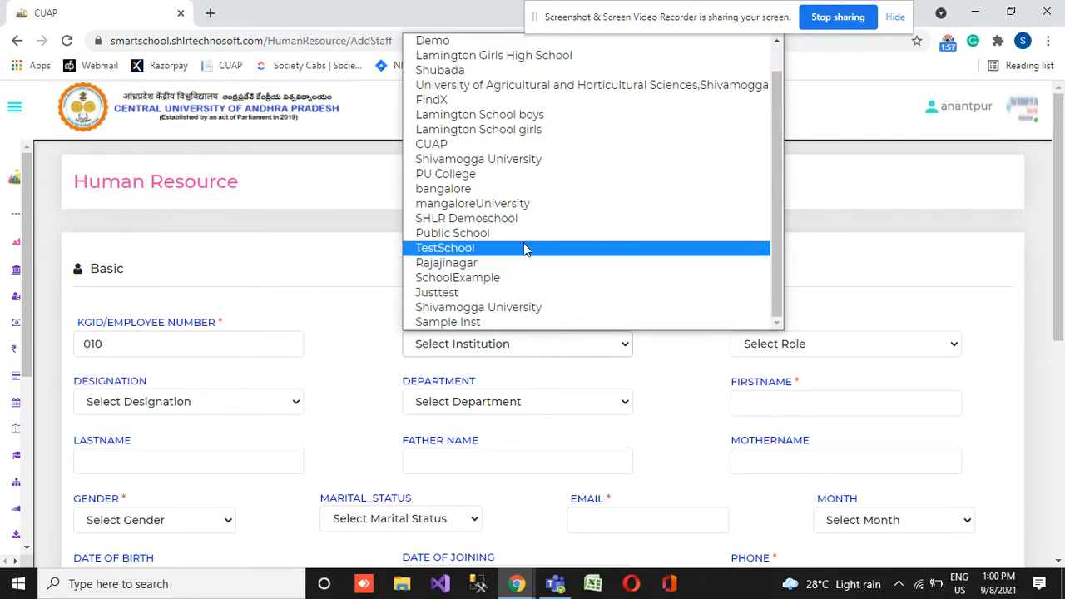
click(518, 150)
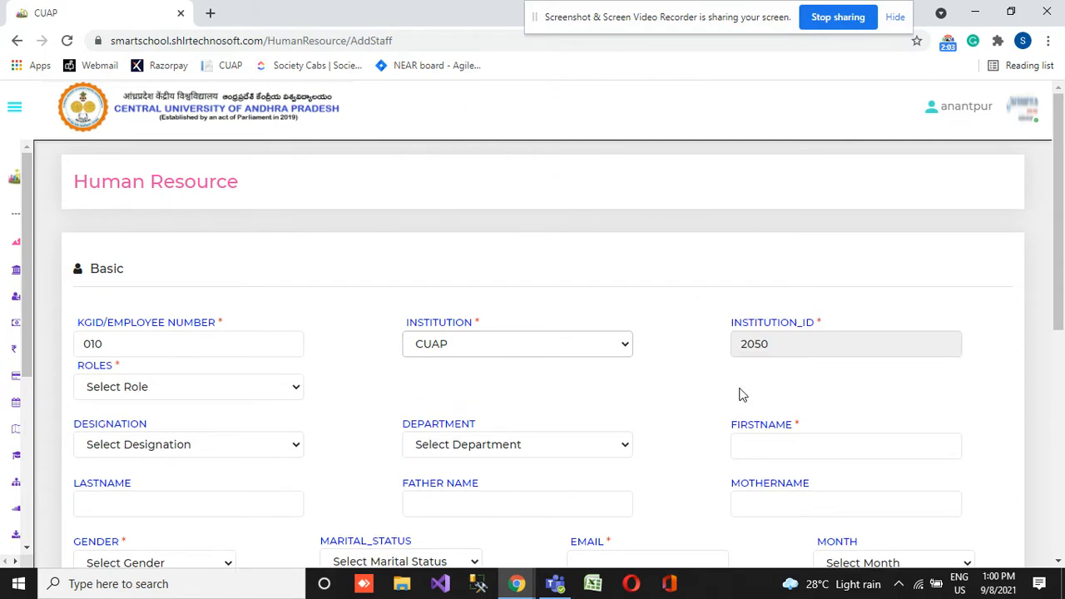
- Set the new staff member's role to Teacher, designation to Teacher and department to Computer Science
click(172, 389)
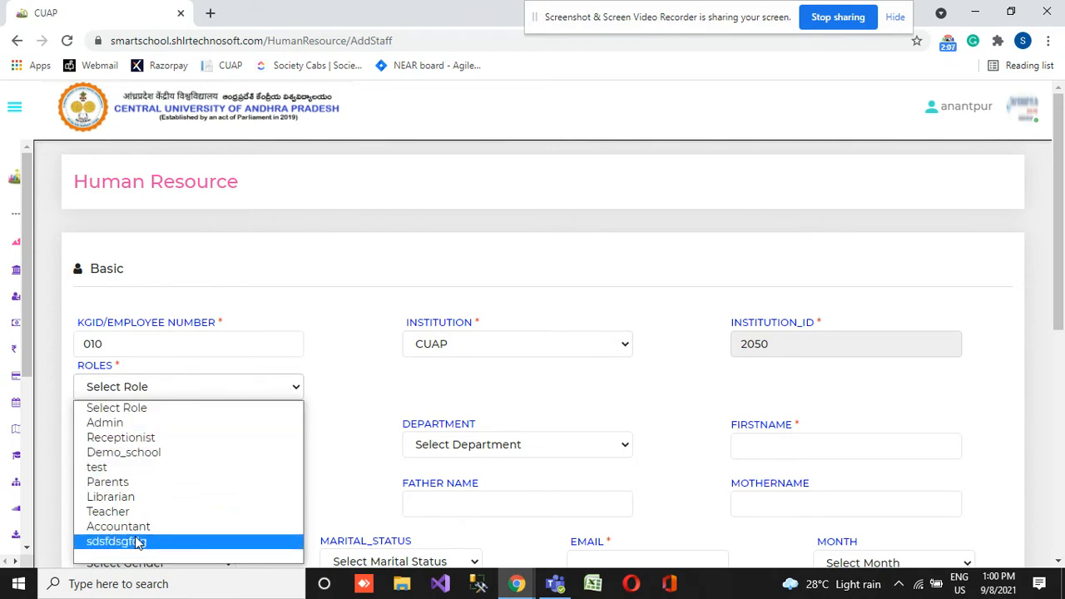
click(148, 513)
scroll(291, 347, down, 2)
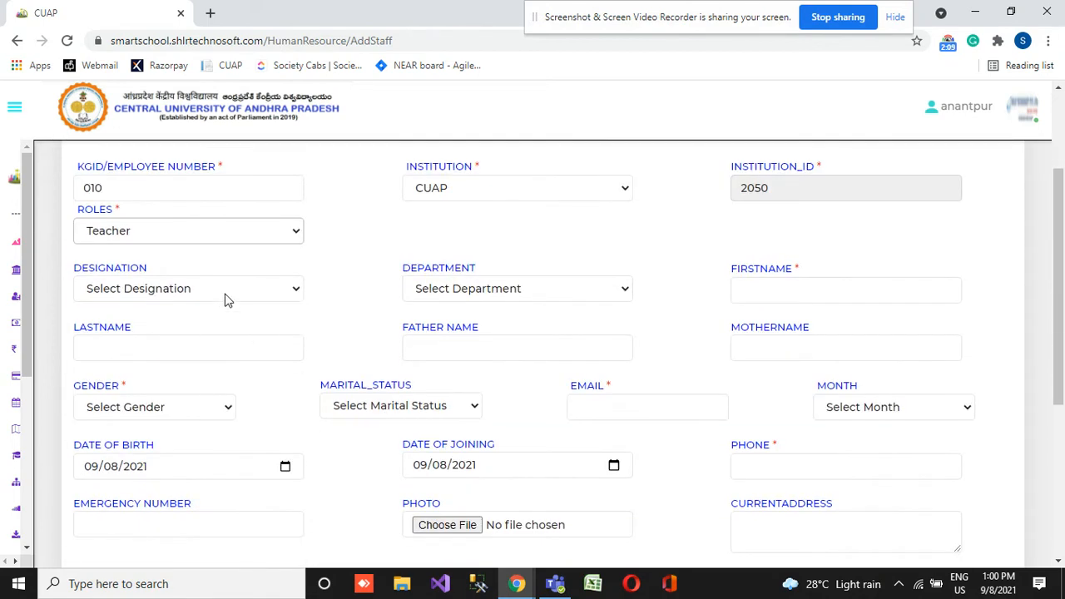
click(232, 288)
click(219, 326)
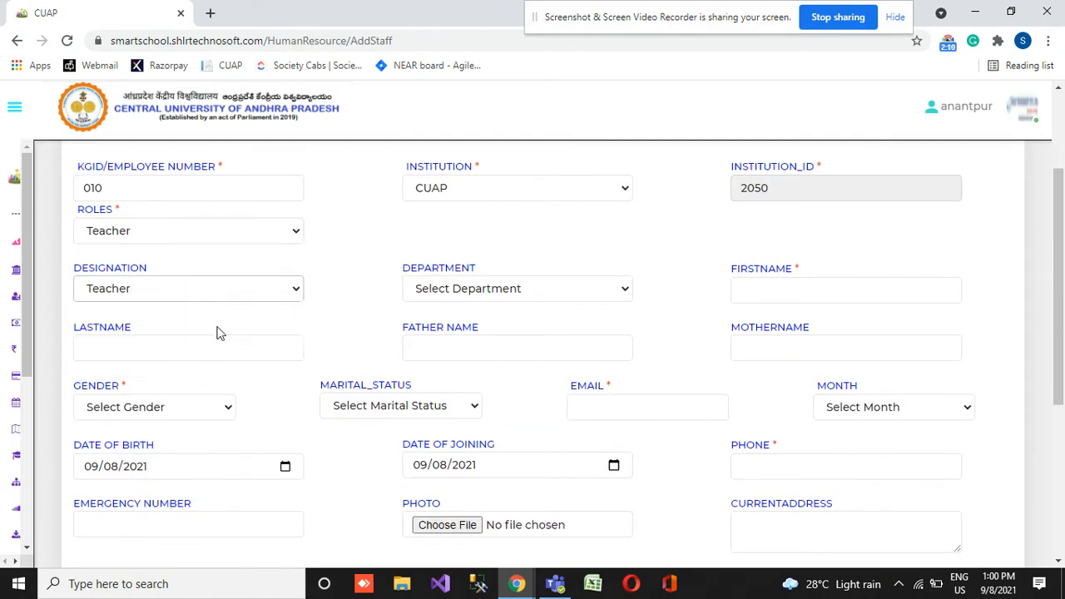
click(562, 288)
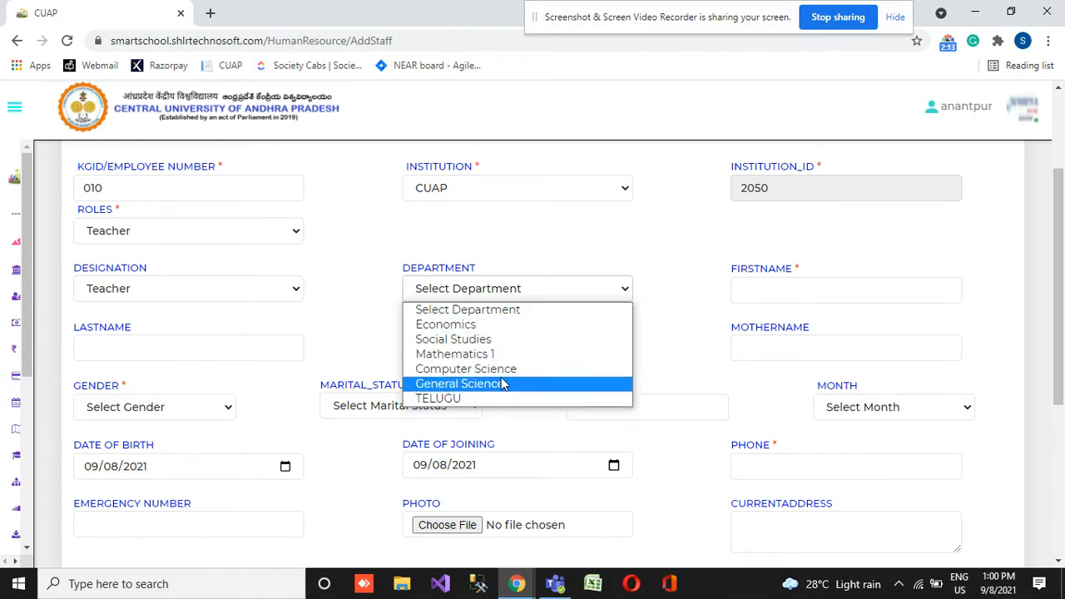
click(534, 368)
- Enter the staff member's first name and set the gender to Male, leaving the other name fields blank
click(775, 289)
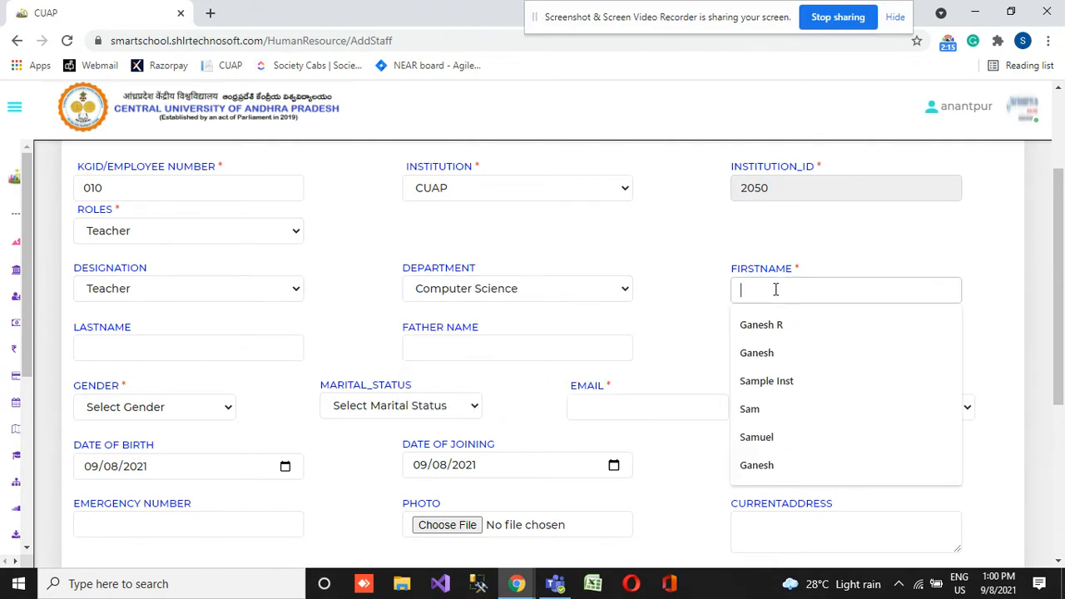
text(Bob)
key(Tab)
key(Tab)
key(Tab)
key(Tab)
key(alt+Down)
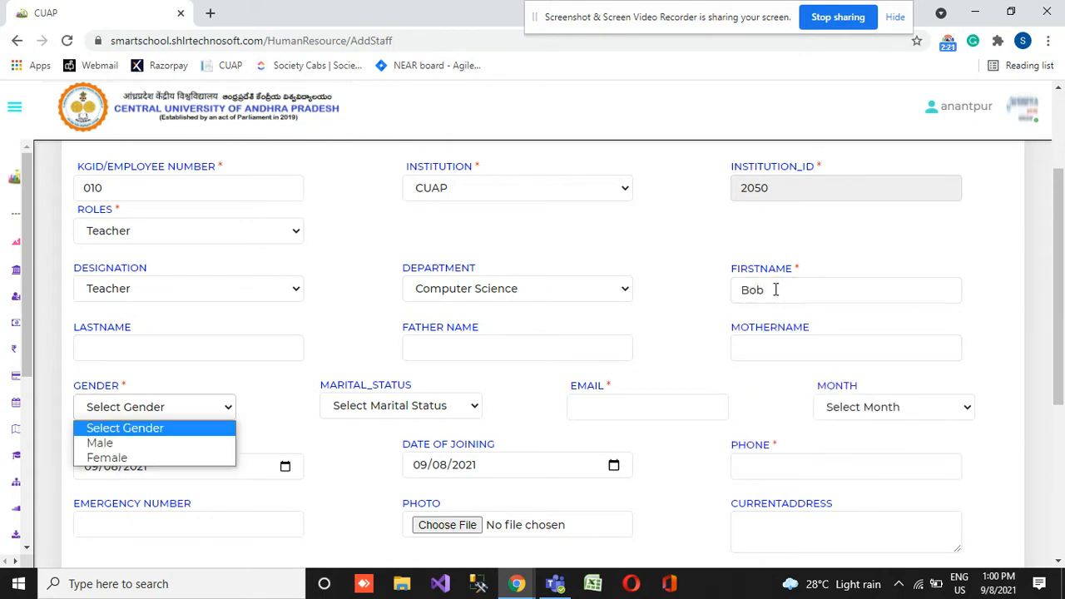
key(Down)
key(Return)
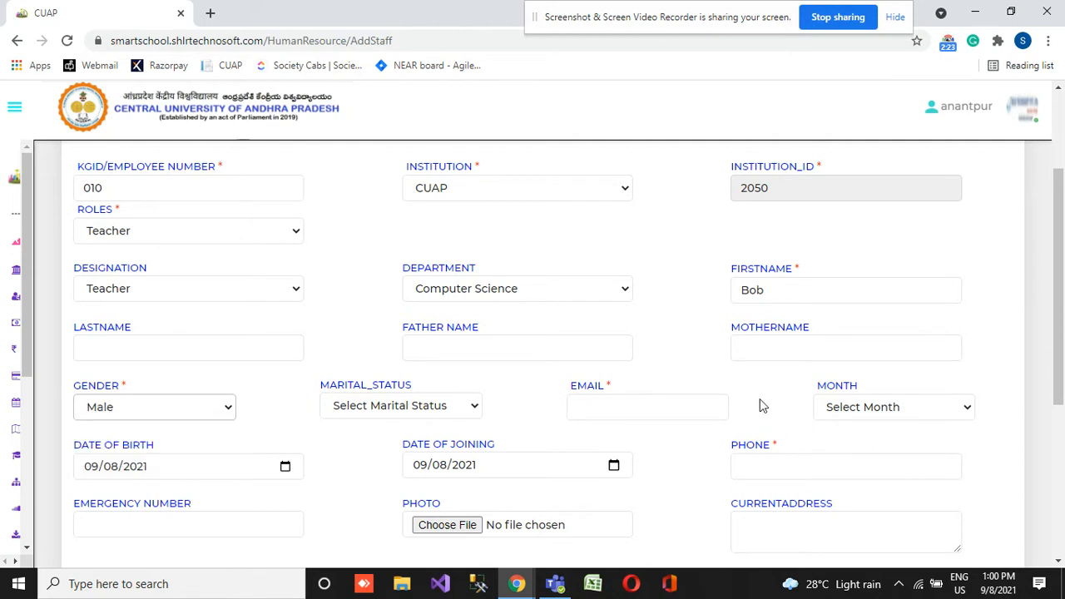
- Enter the staff member's email address in the new staff record
click(662, 407)
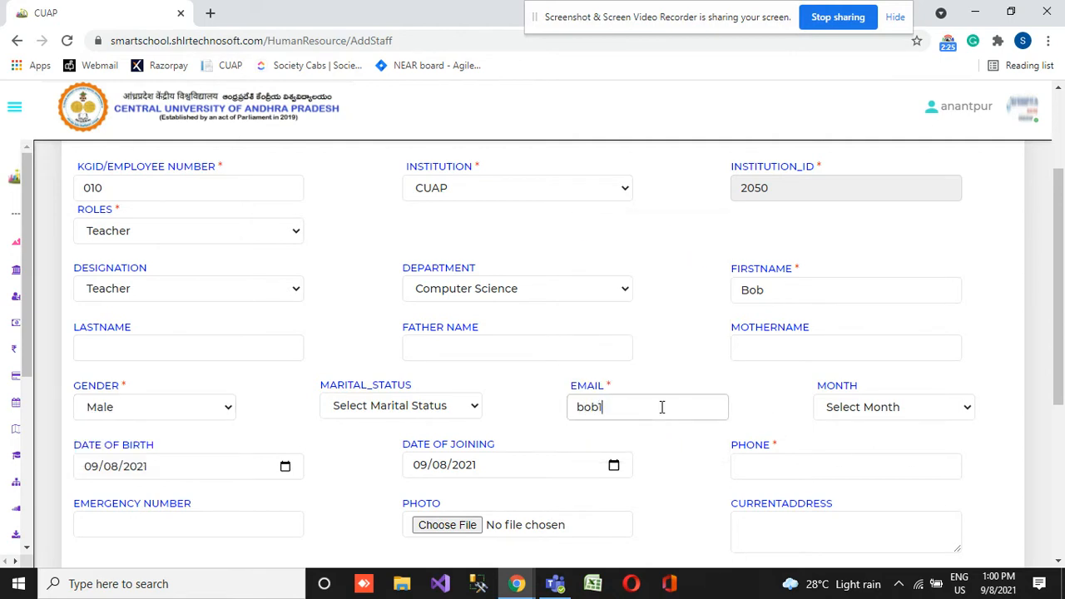
key(Tab)
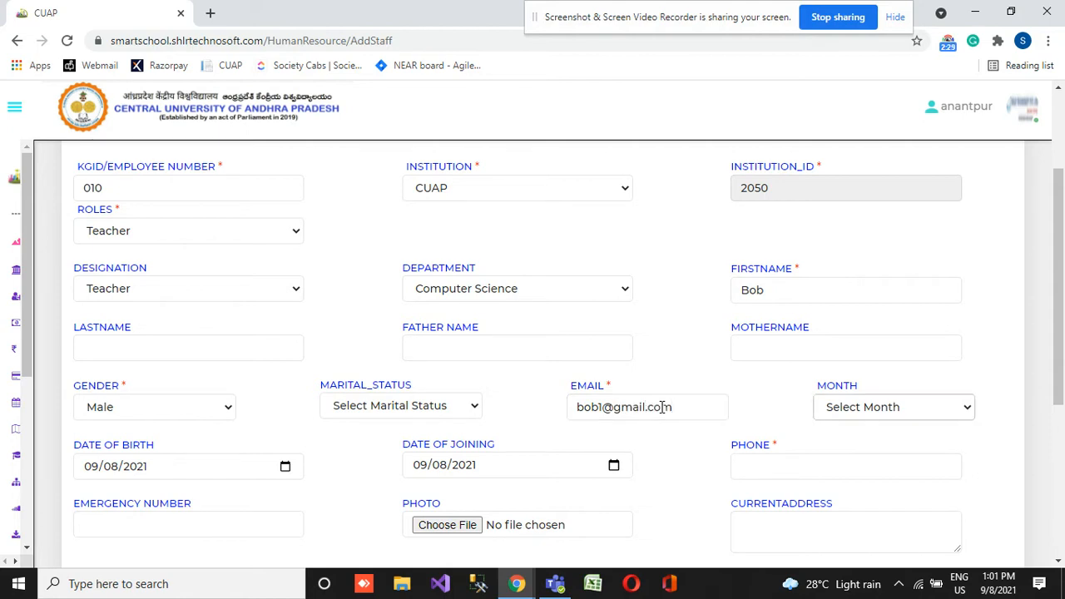
- Set the month to March and enter the staff member's phone number in the new record
key(alt+Down)
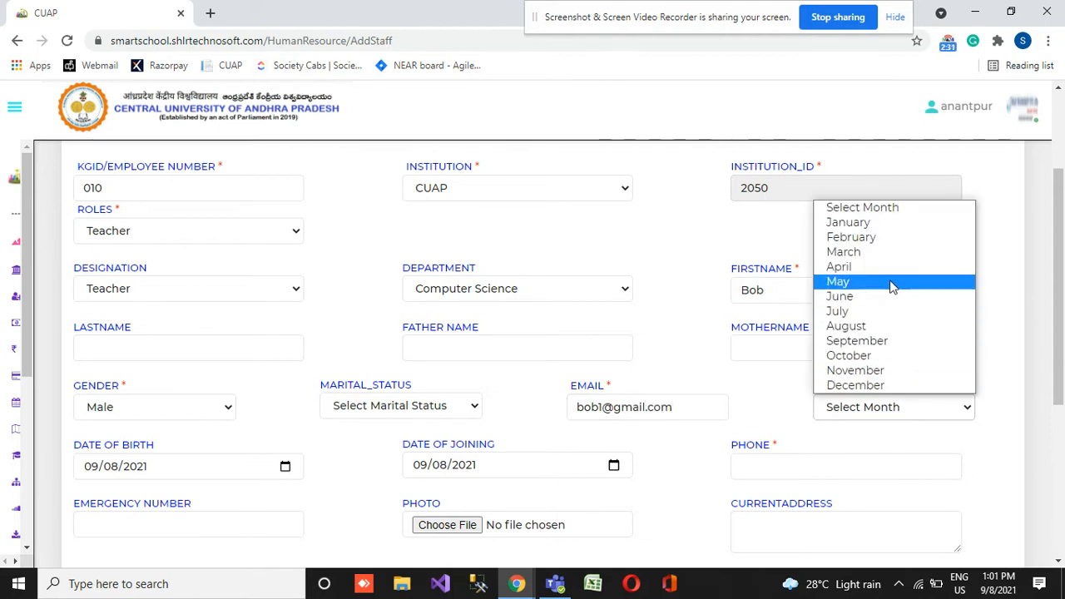
click(899, 254)
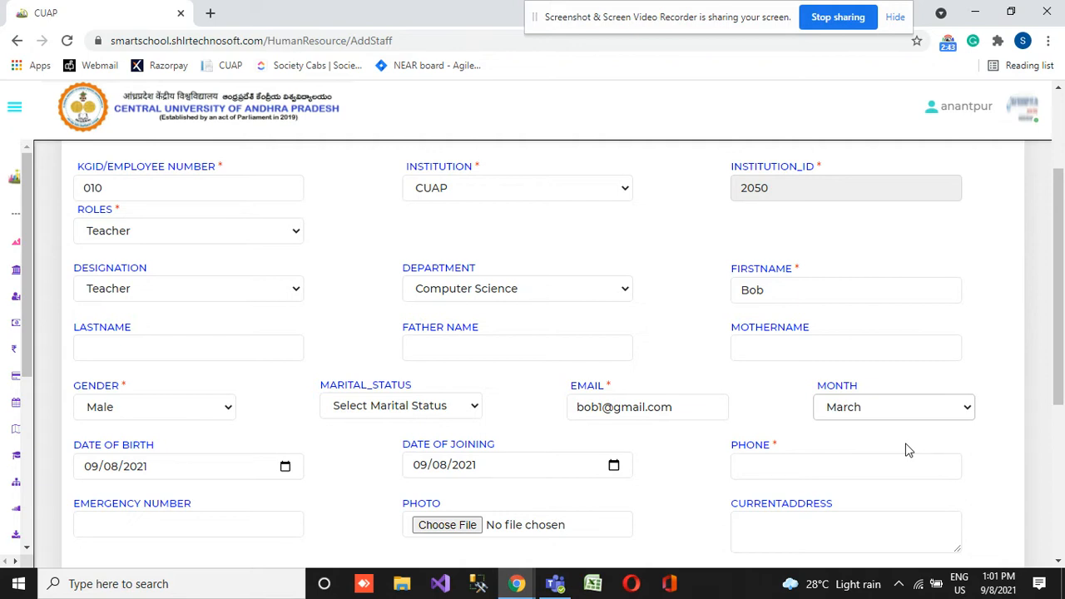
scroll(633, 433, down, 2)
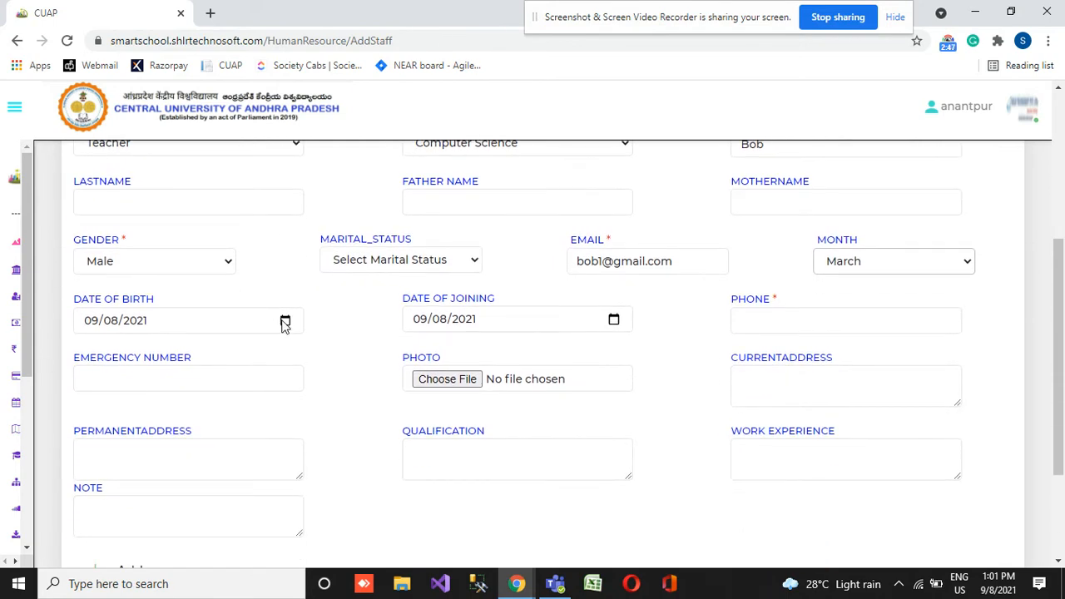
click(830, 319)
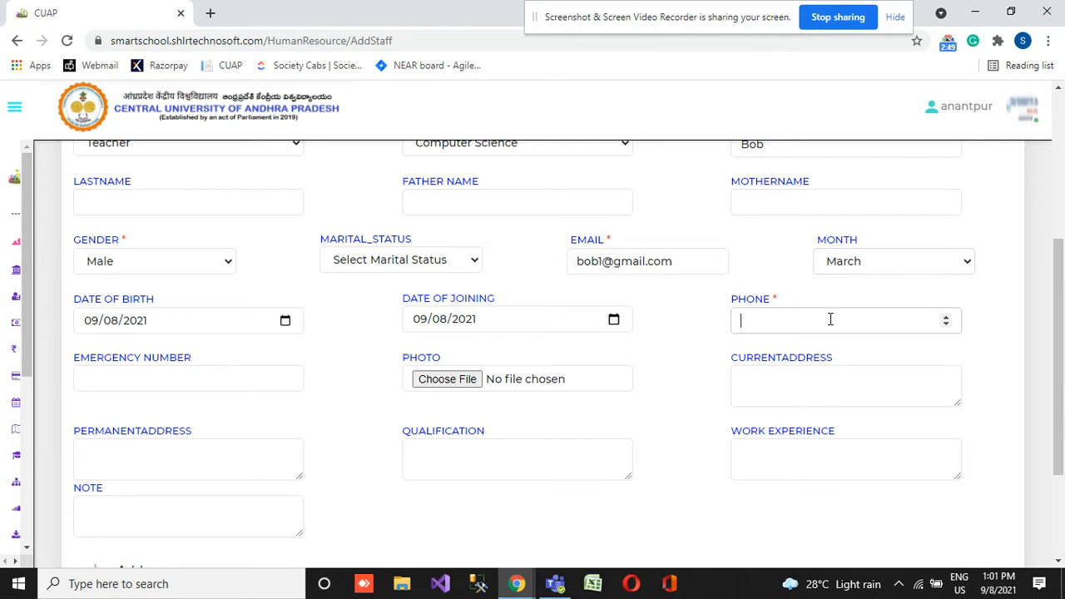
- Expand the additional details of the staff record and set the basic salary to 5000 under Payroll
scroll(453, 313, down, 2)
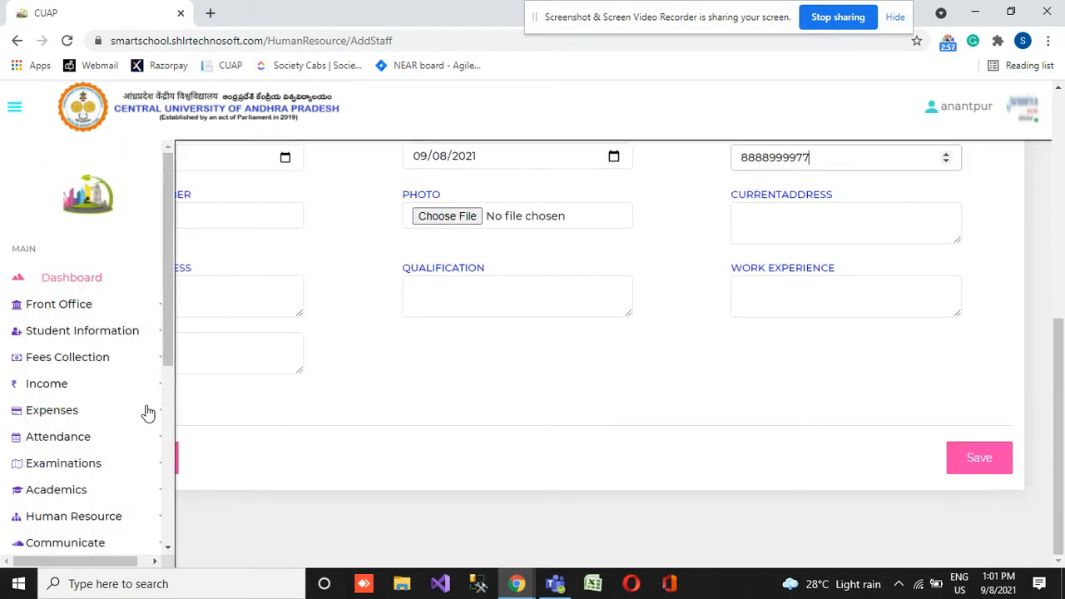
click(130, 408)
scroll(280, 388, down, 1)
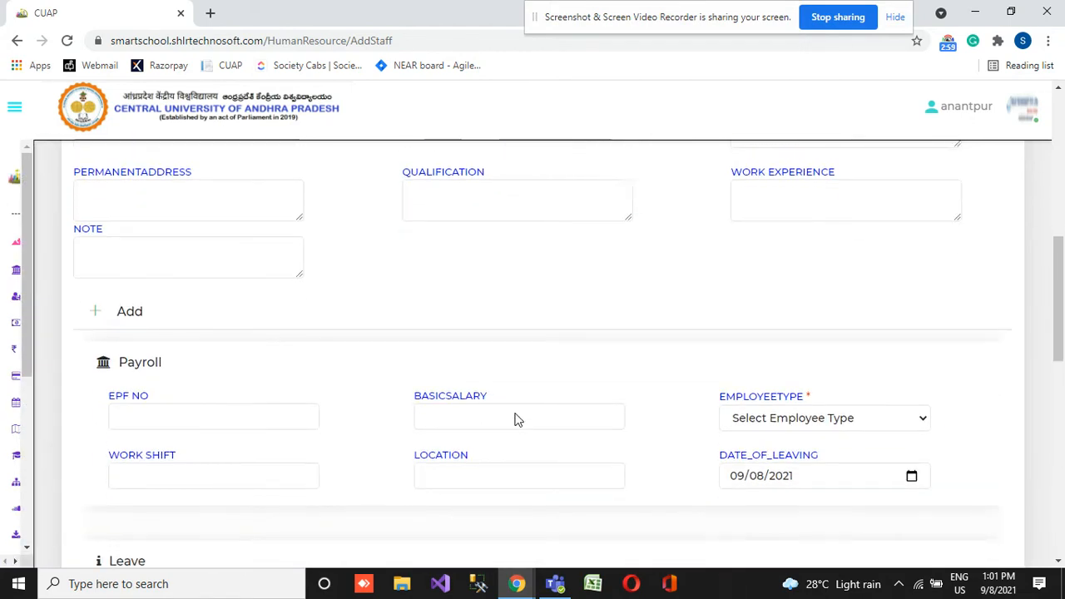
scroll(514, 419, down, 2)
click(496, 281)
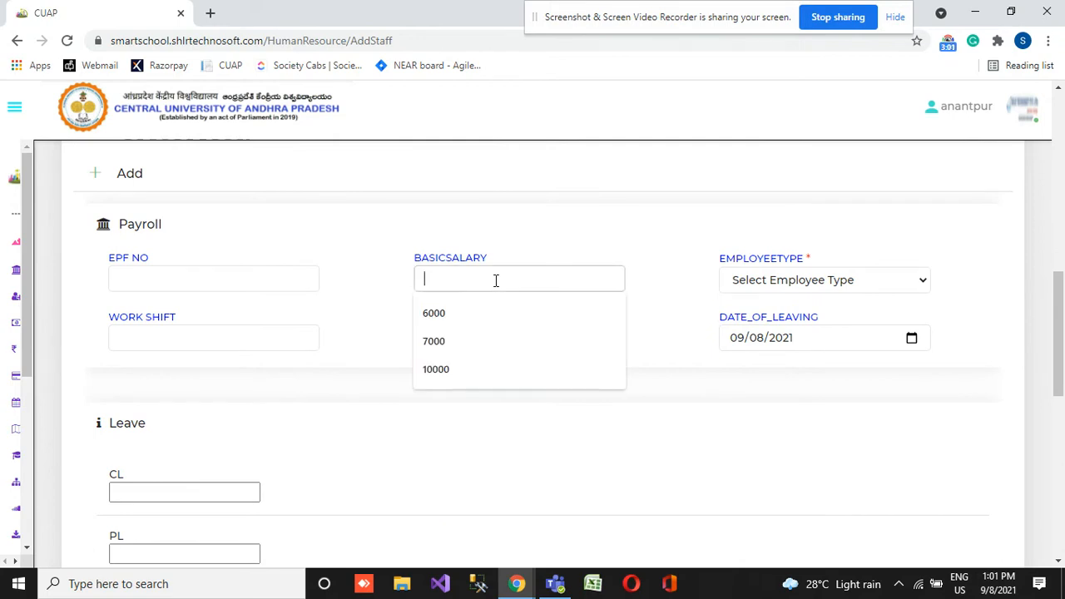
text(5000)
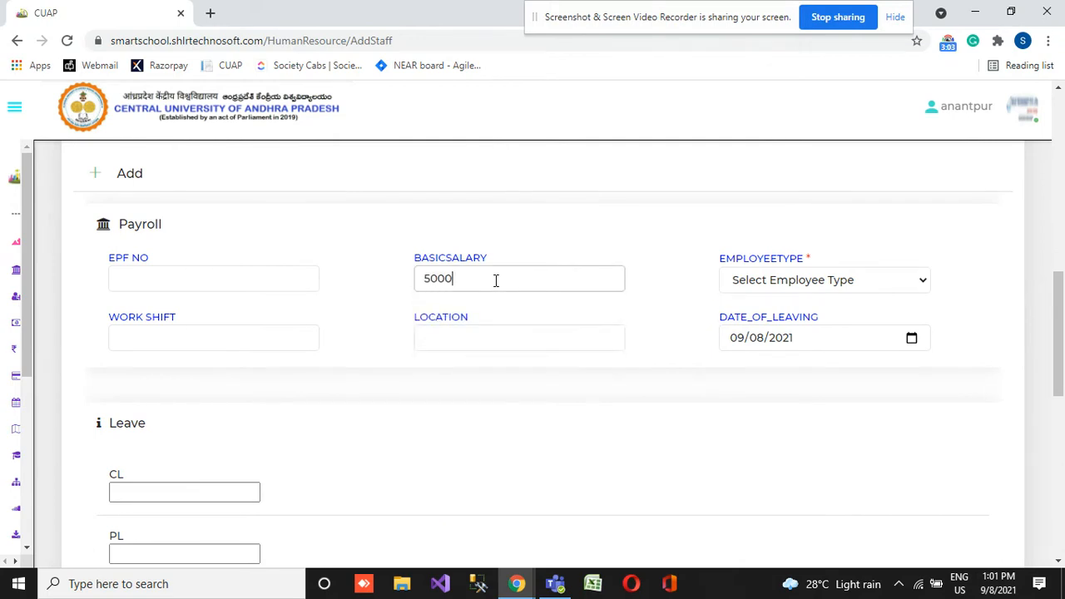
- Set the new staff member's employee type to Permanent in the payroll details
click(801, 285)
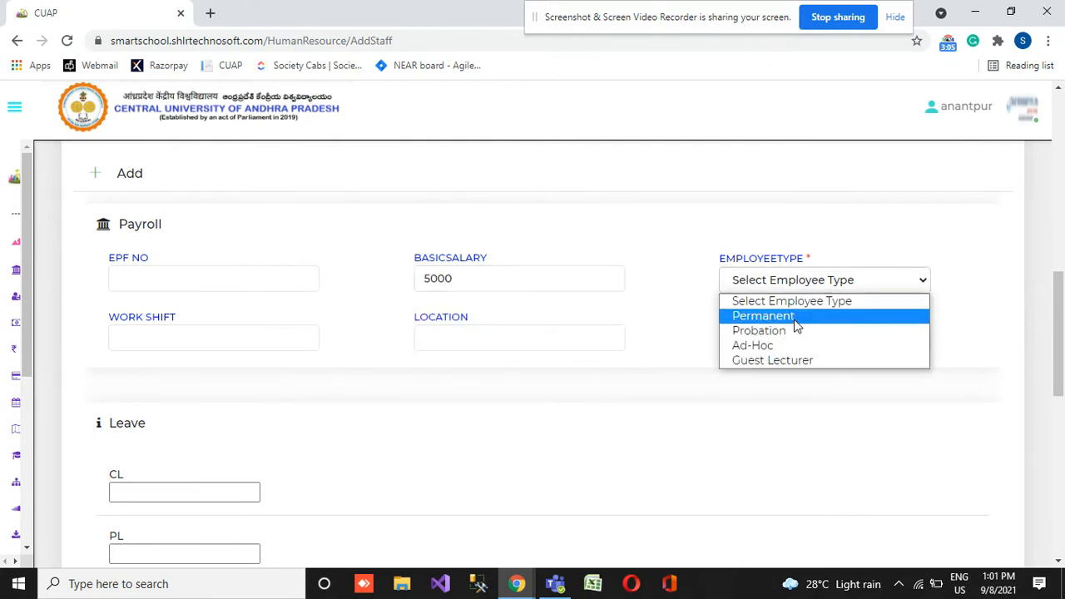
click(795, 323)
click(849, 278)
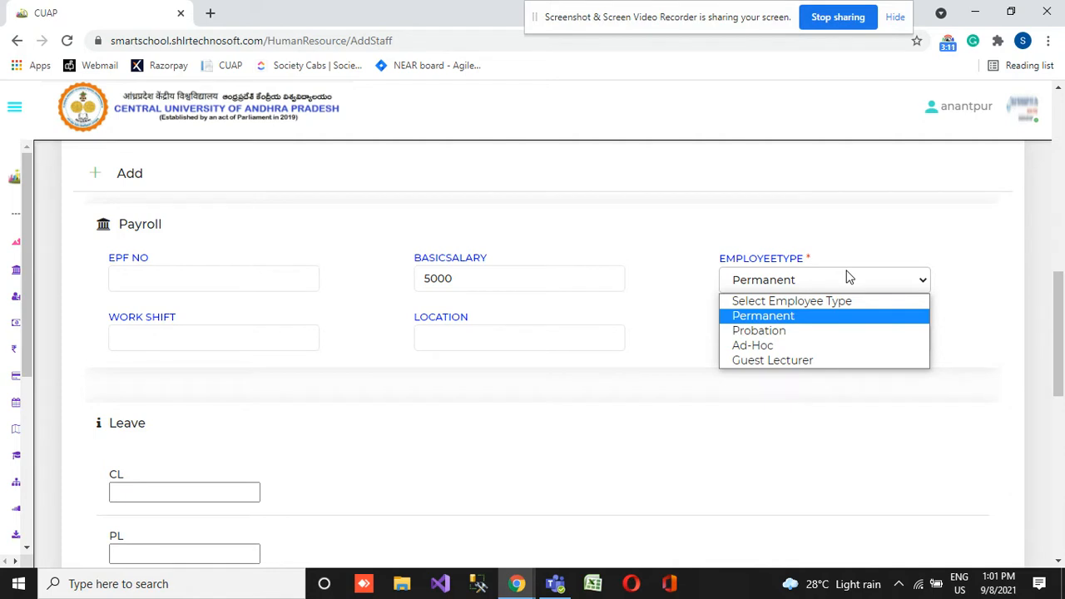
click(774, 321)
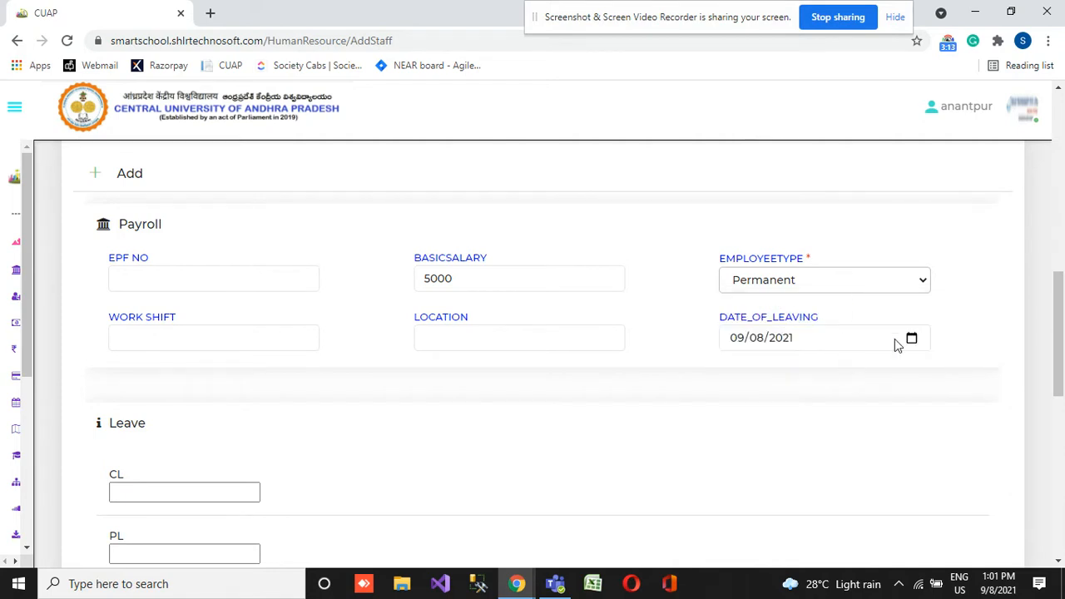
- Fill in the leave allocation, entering 2 for PL and 2 for the last leave type
scroll(216, 391, down, 2)
click(146, 333)
click(138, 397)
click(141, 400)
text(2)
click(125, 461)
text(2)
- Save the new staff record, leaving the bank account details and document uploads blank
scroll(272, 461, down, 4)
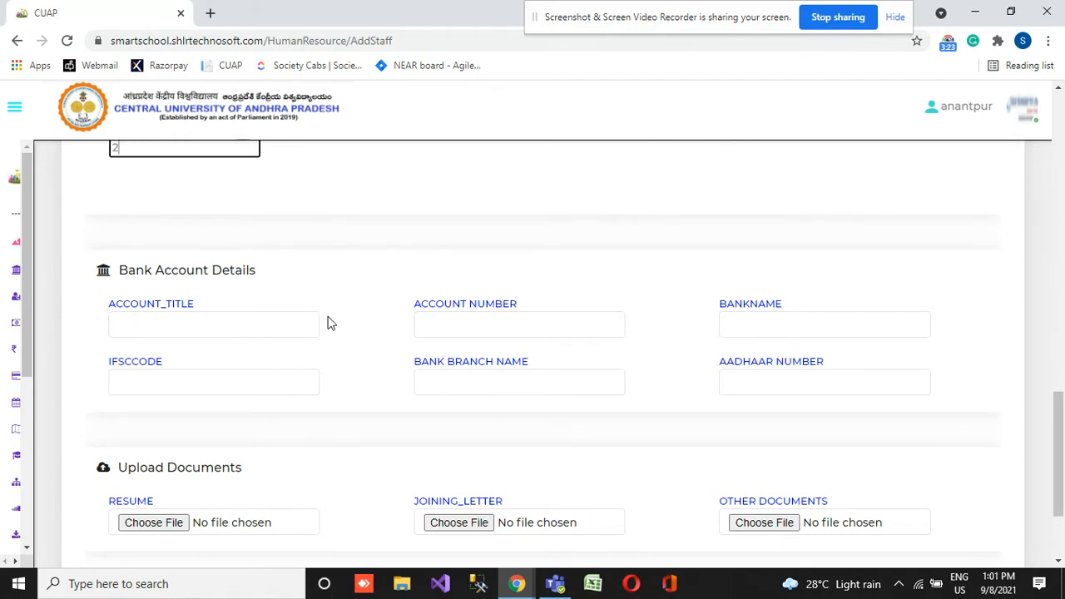
scroll(328, 323, down, 1)
scroll(328, 323, up, 1)
scroll(680, 327, down, 2)
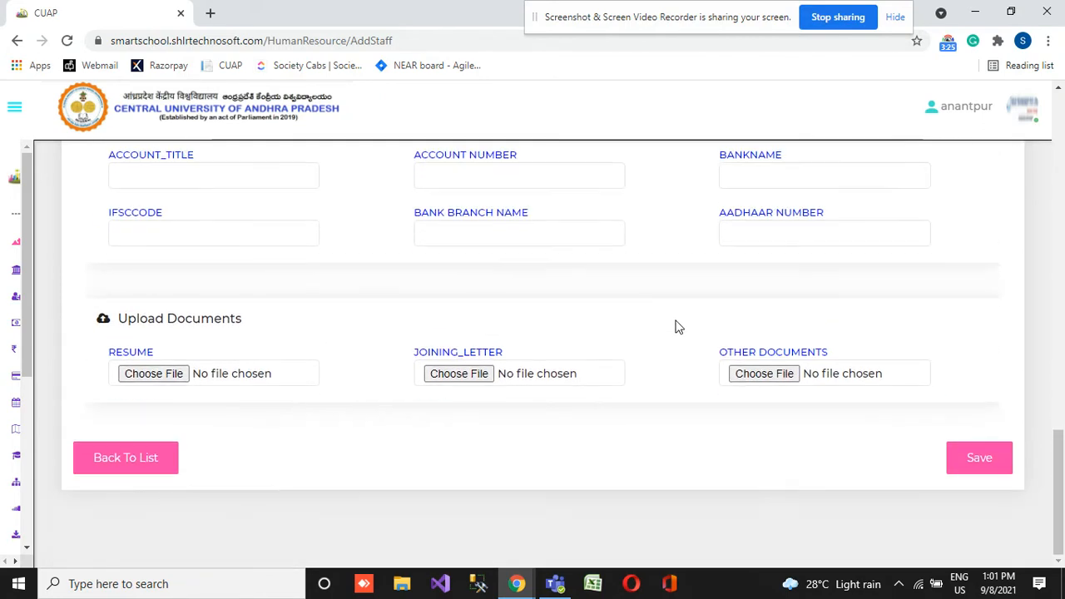
click(992, 450)
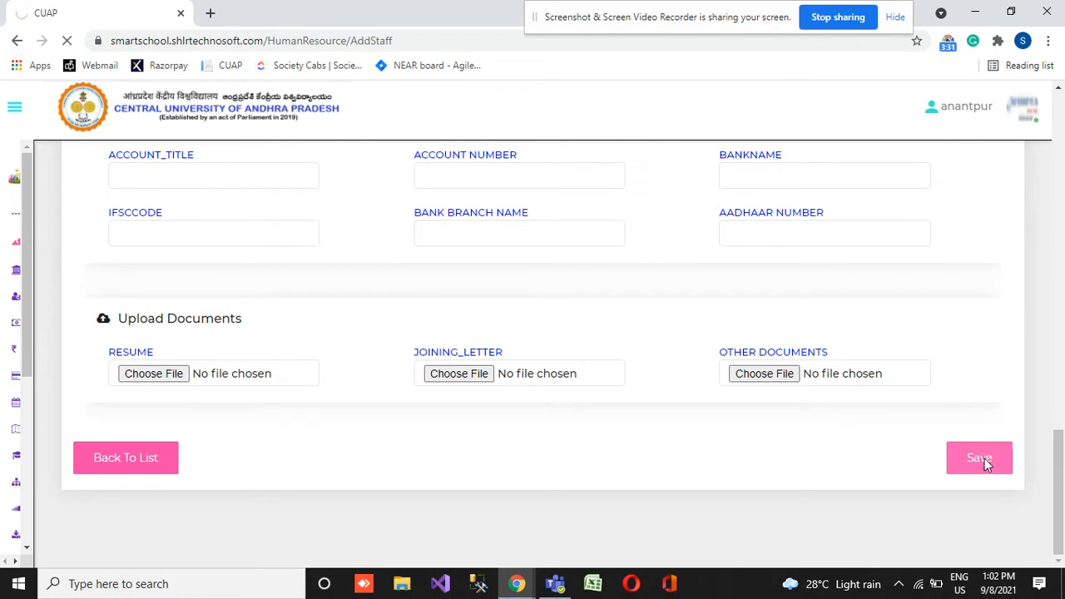
scroll(774, 383, up, 10)
scroll(774, 383, up, 5)
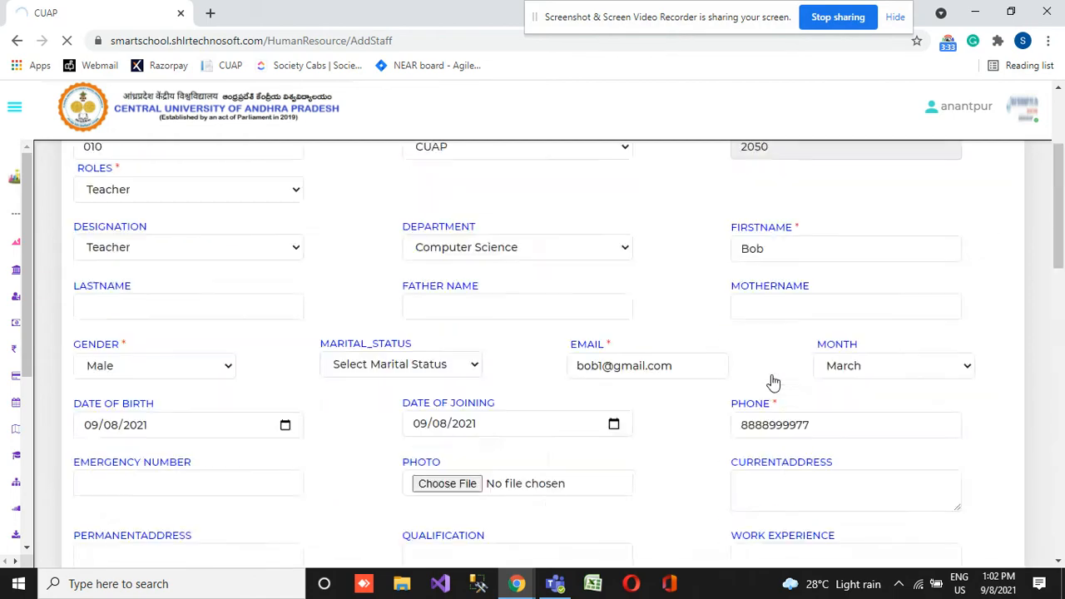
scroll(773, 382, down, 3)
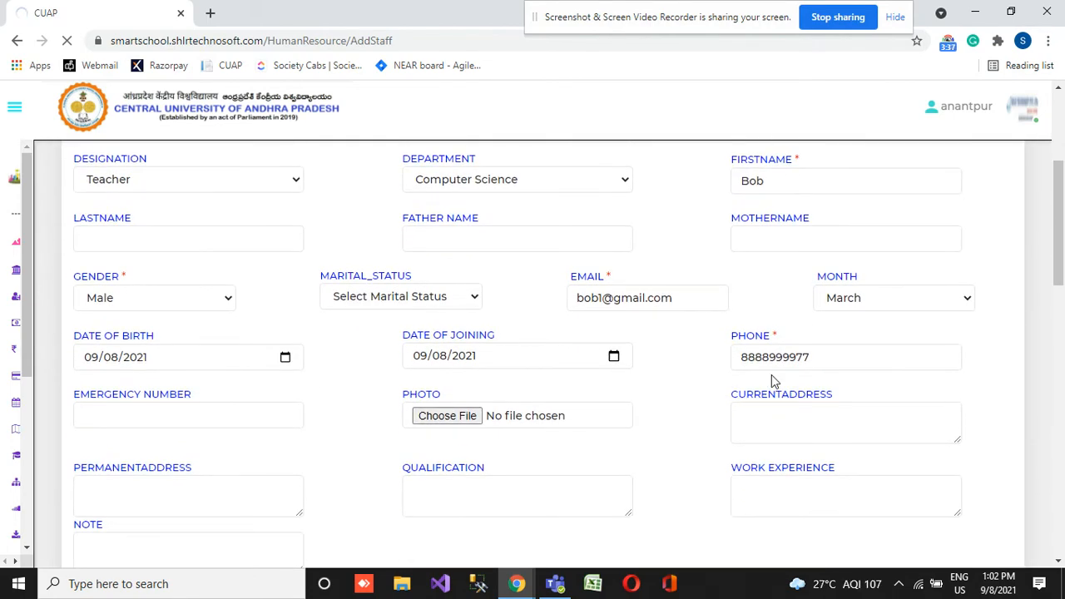
scroll(771, 379, down, 15)
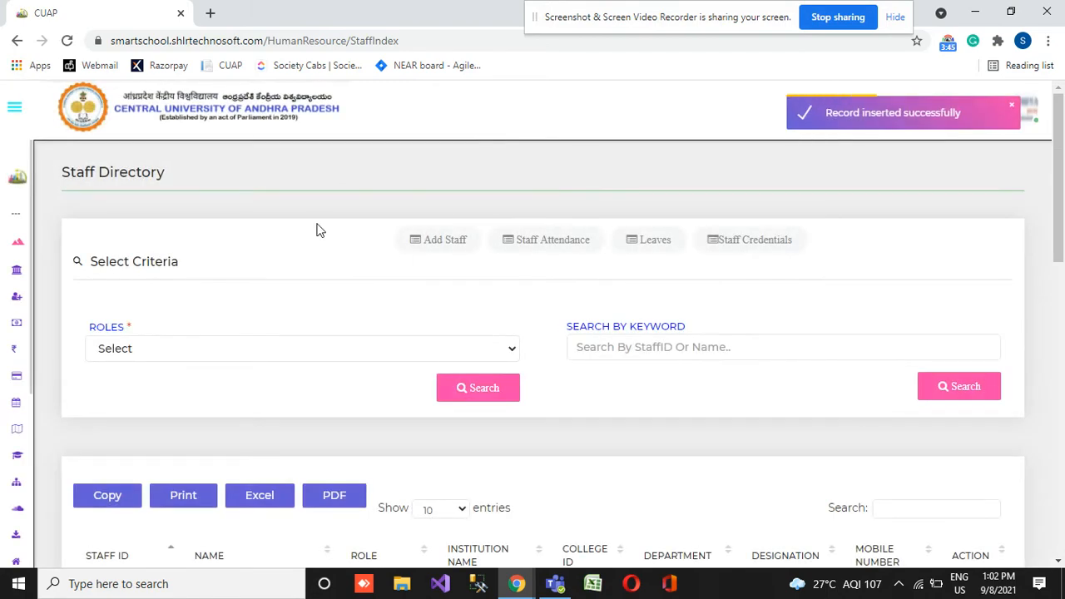
- Open the Staff Attendance page of the Human Resource module
mouse_move(7, 385)
scroll(4, 380, down, 4)
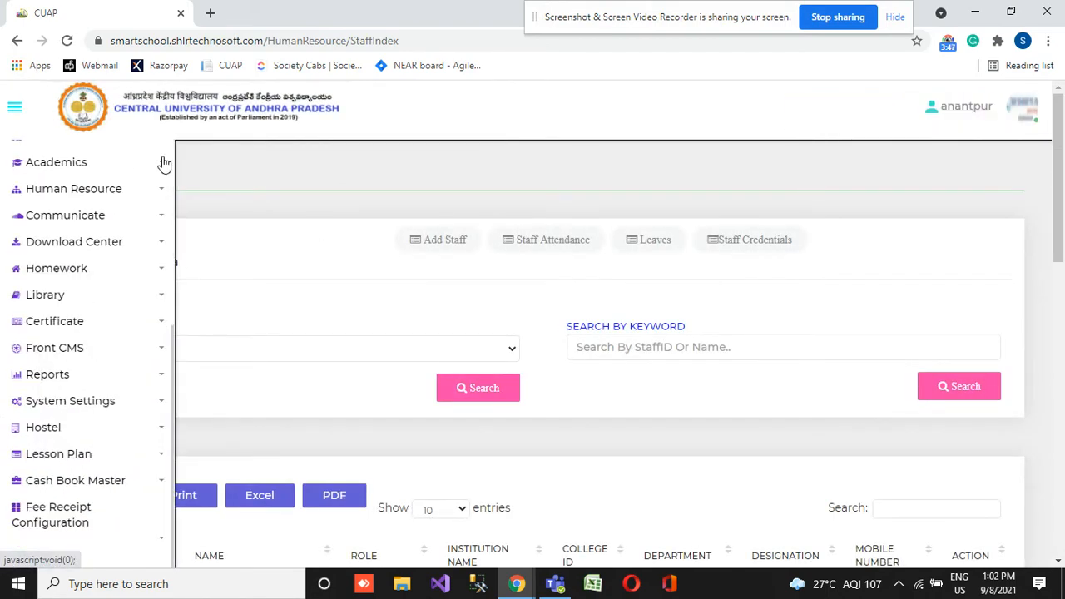
click(89, 196)
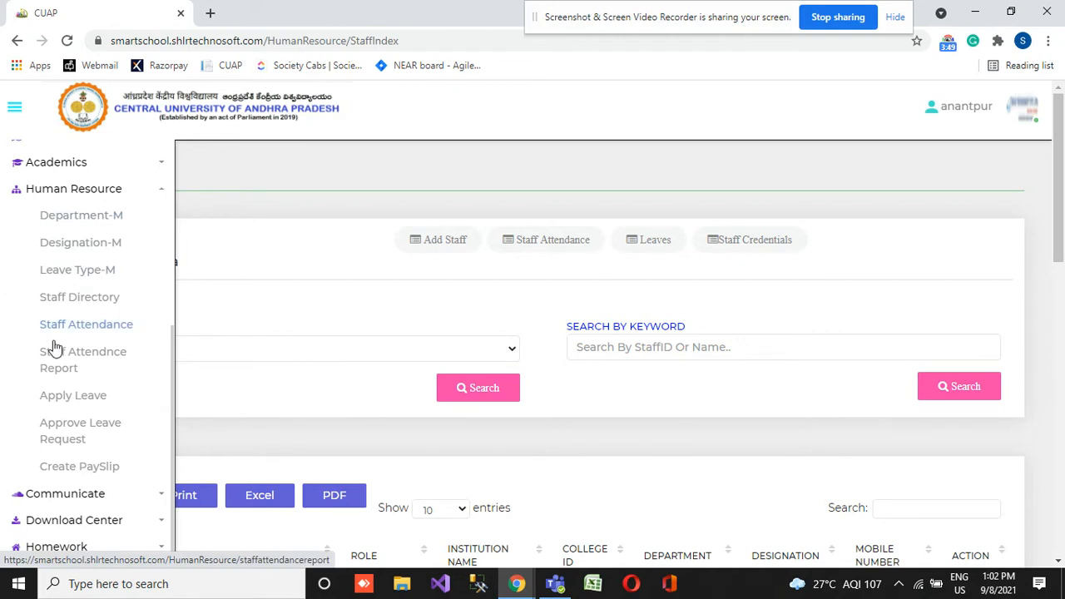
click(88, 333)
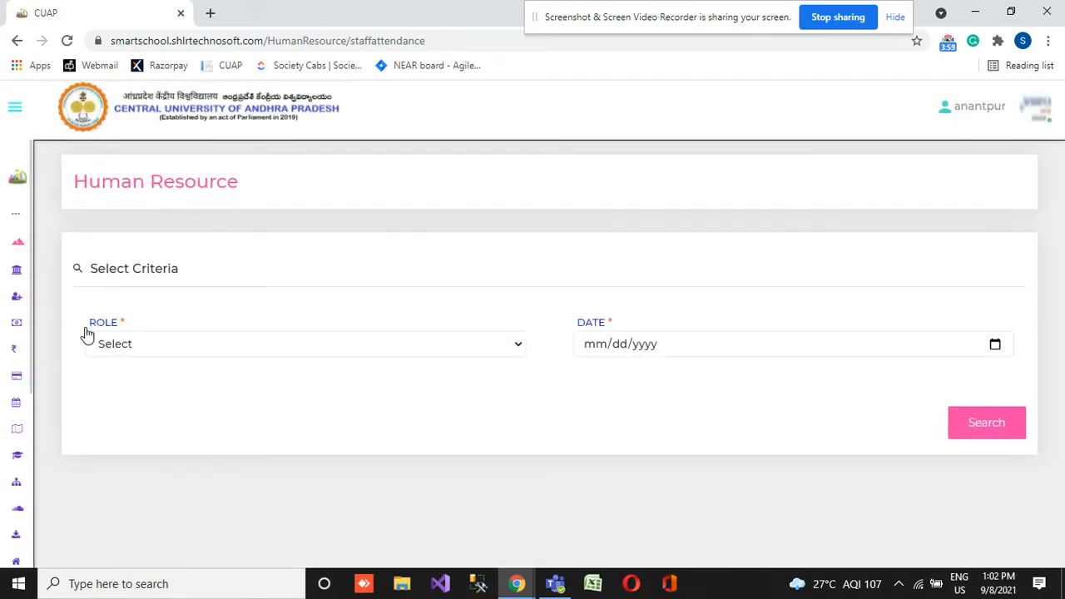
- List the staff with the Teacher role for attendance on 09/08/2021
click(136, 337)
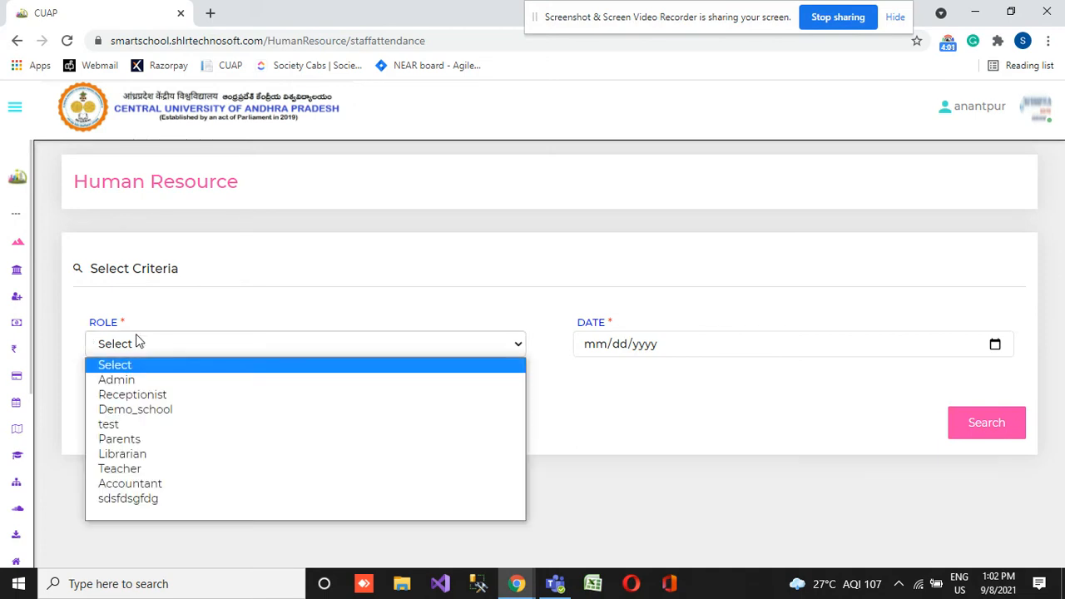
click(151, 469)
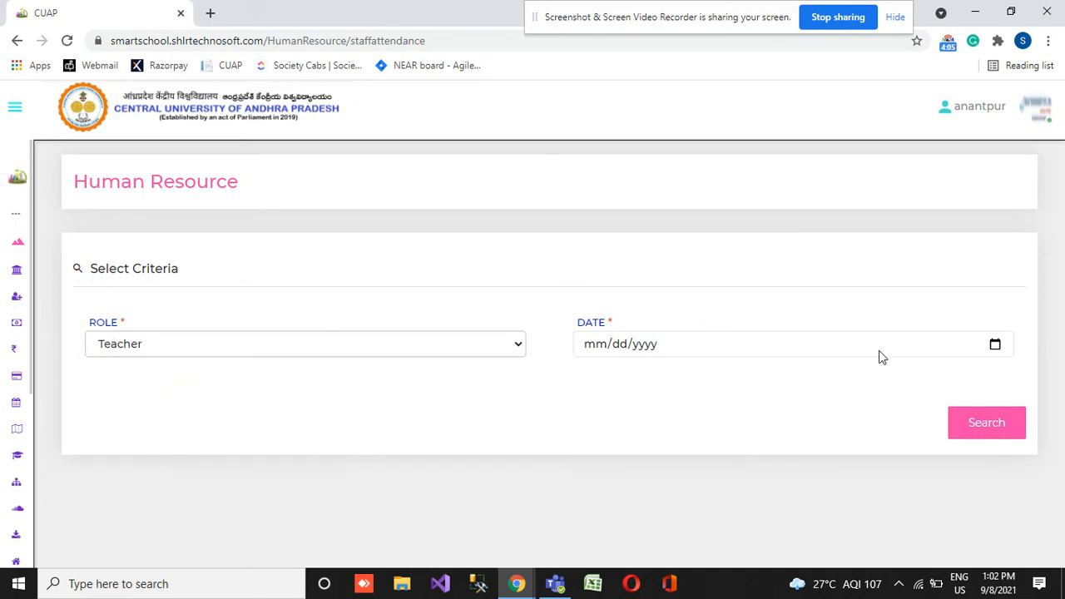
click(1004, 348)
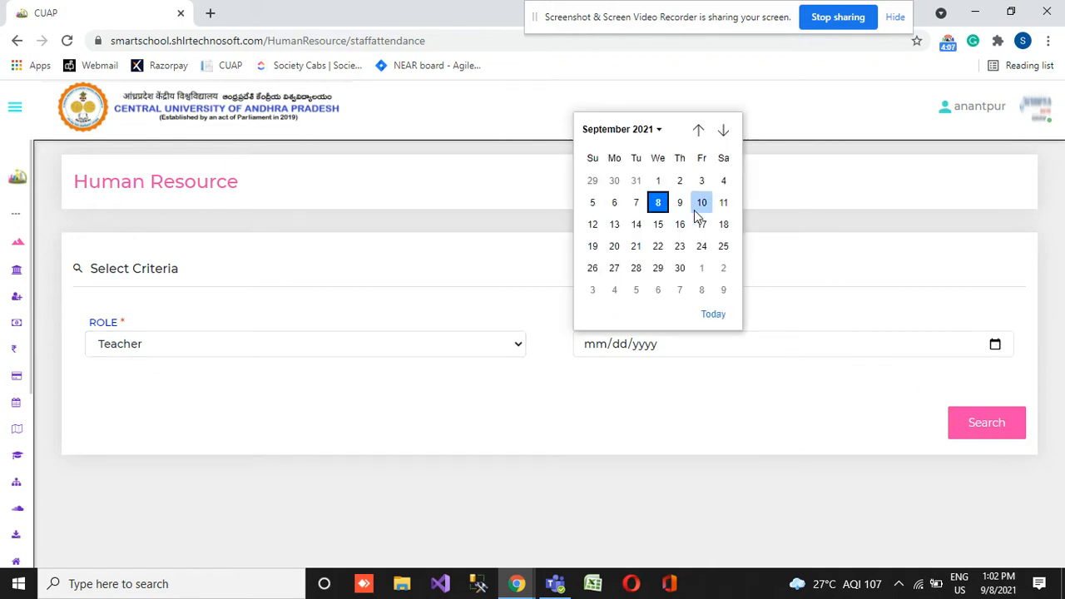
click(658, 202)
click(1014, 425)
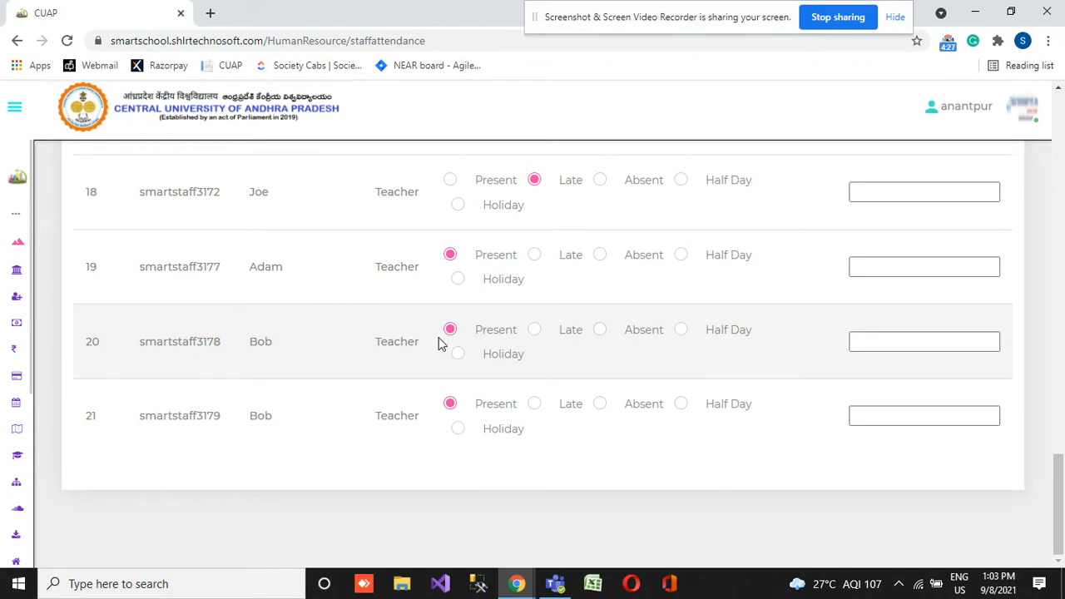
- Mark the teachers in rows 19 and 14 as Absent and the teacher in row 13 as Half Day
click(600, 256)
scroll(500, 304, up, 4)
click(601, 247)
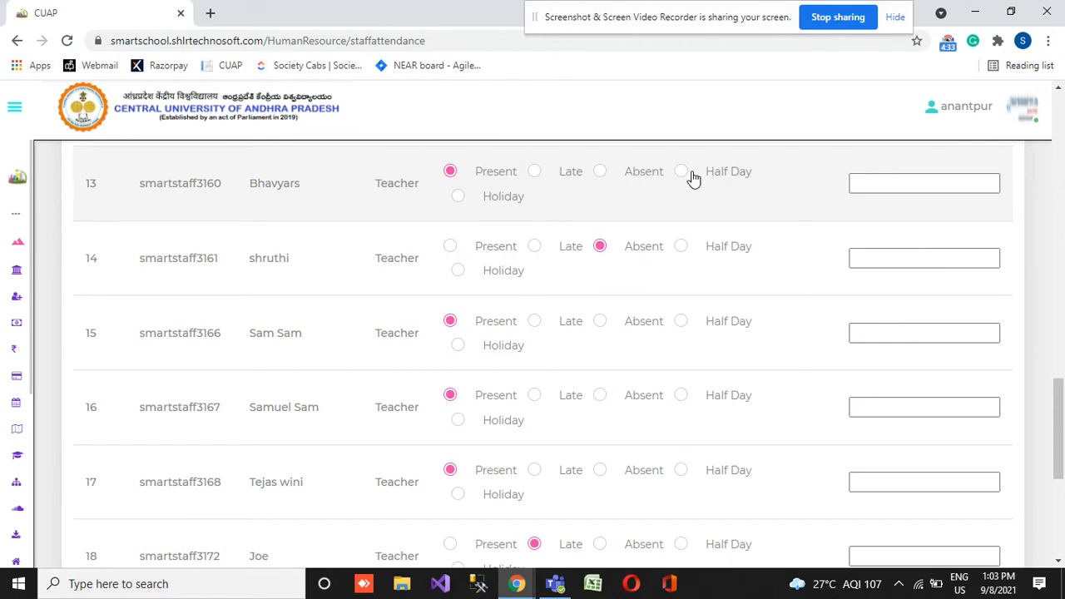
click(684, 173)
- Review the marked teacher attendance list and save the attendance
scroll(624, 291, down, 5)
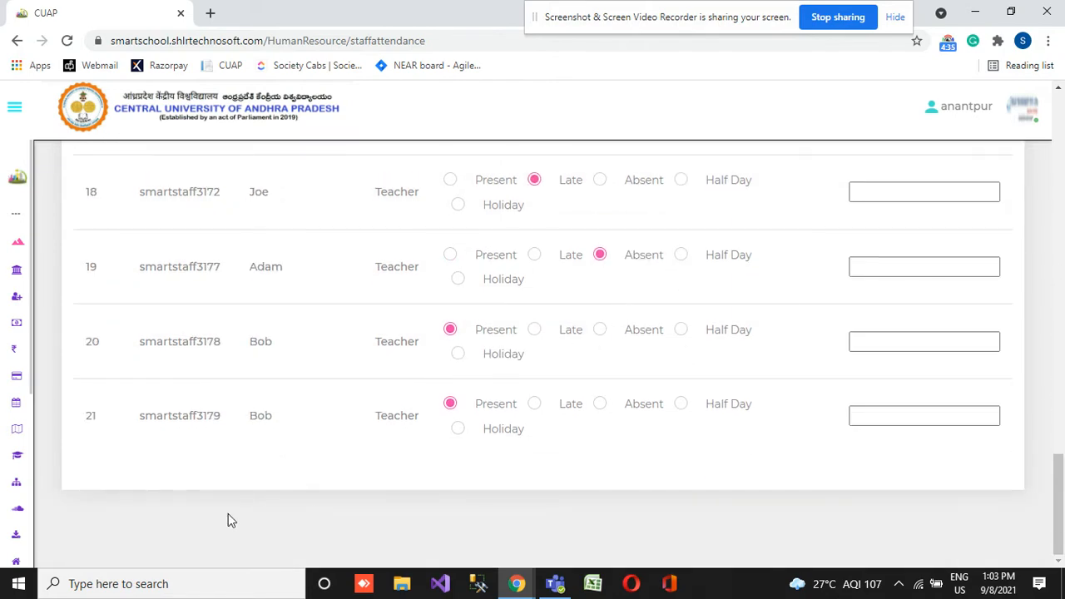
scroll(500, 416, up, 15)
scroll(921, 439, down, 10)
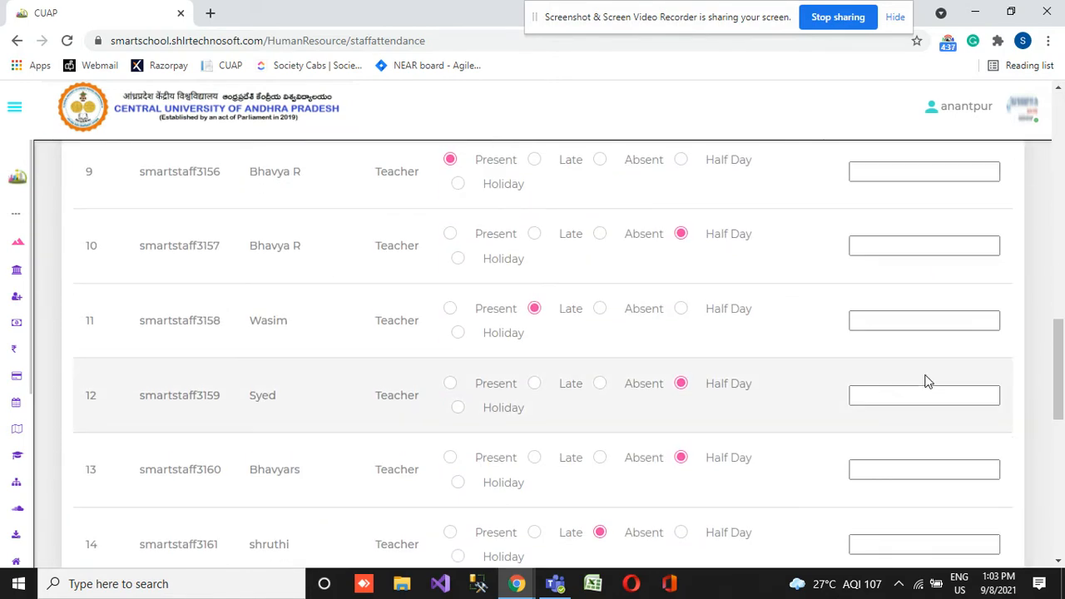
scroll(928, 381, up, 10)
scroll(849, 370, down, 2)
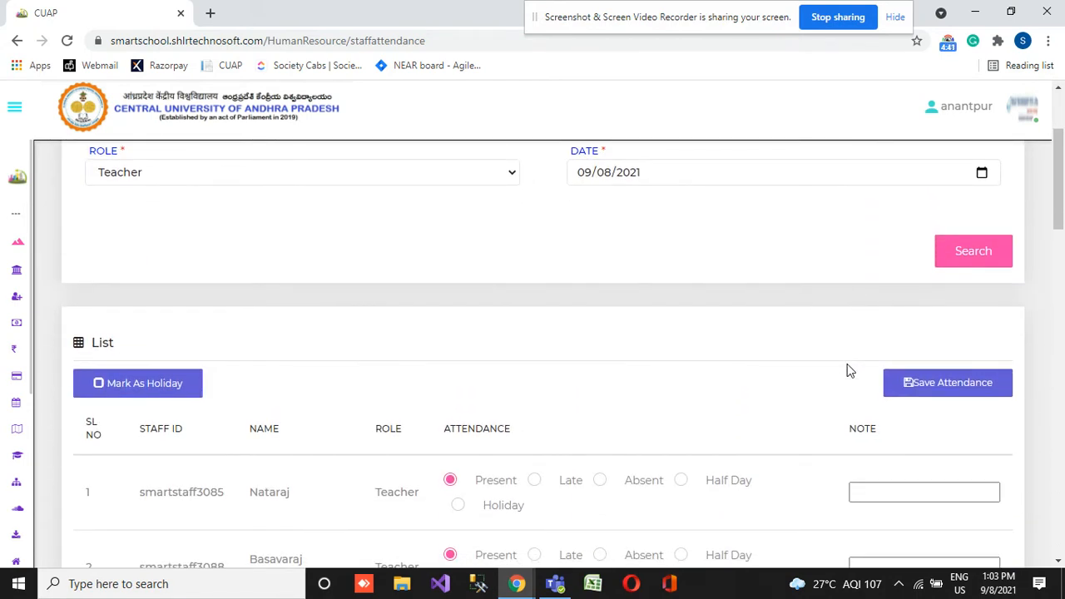
click(968, 383)
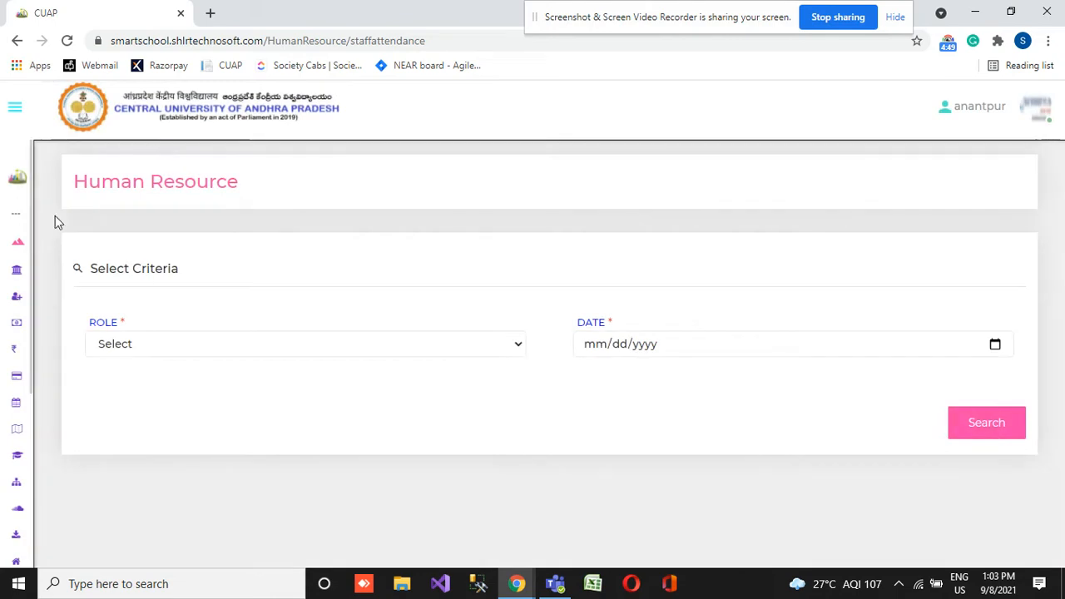
- Open the staff attendance report page of the Human Resource module
mouse_move(2, 393)
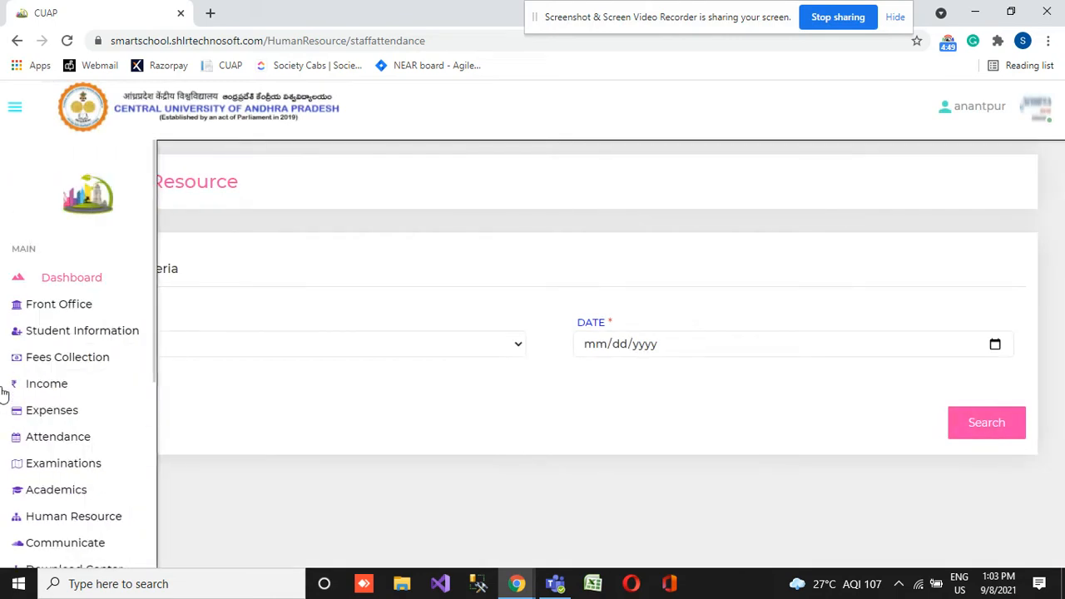
click(104, 515)
scroll(103, 511, down, 4)
scroll(102, 509, up, 3)
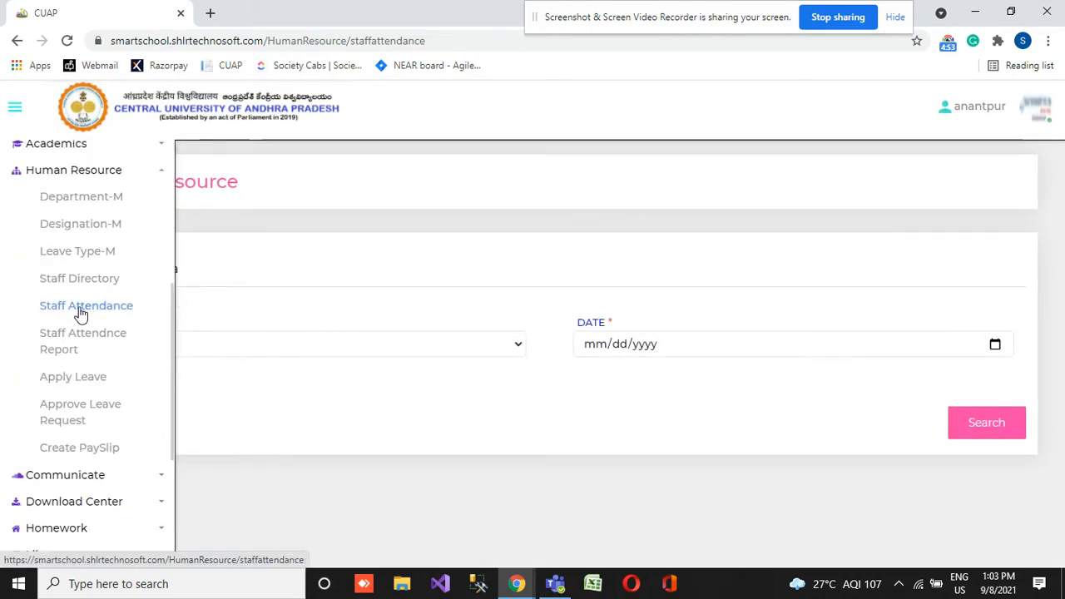
click(75, 337)
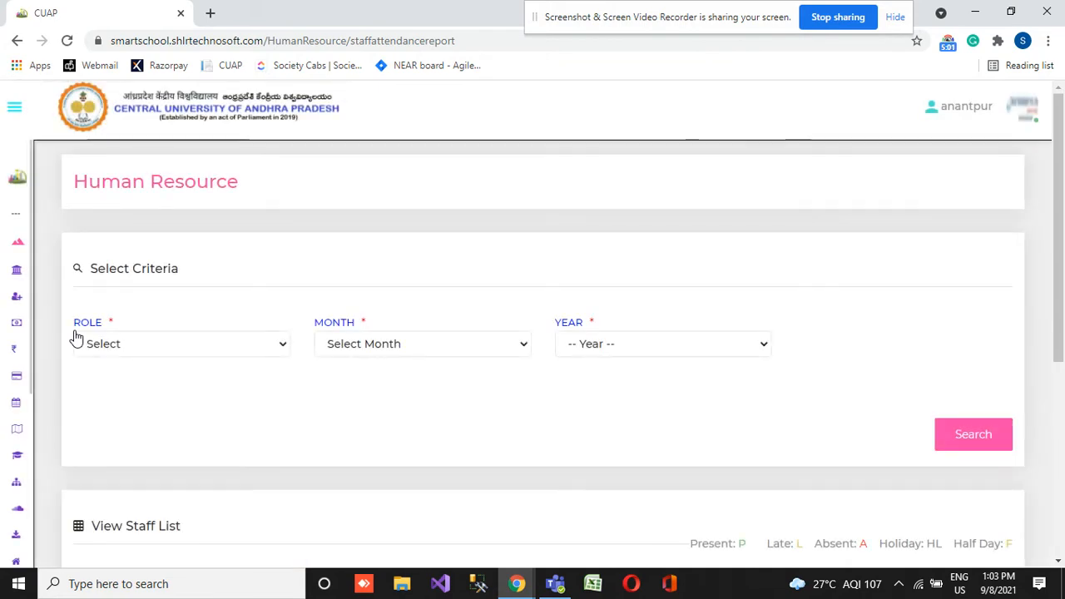
- List the attendance report for the Teacher role for Sep 2021
click(127, 352)
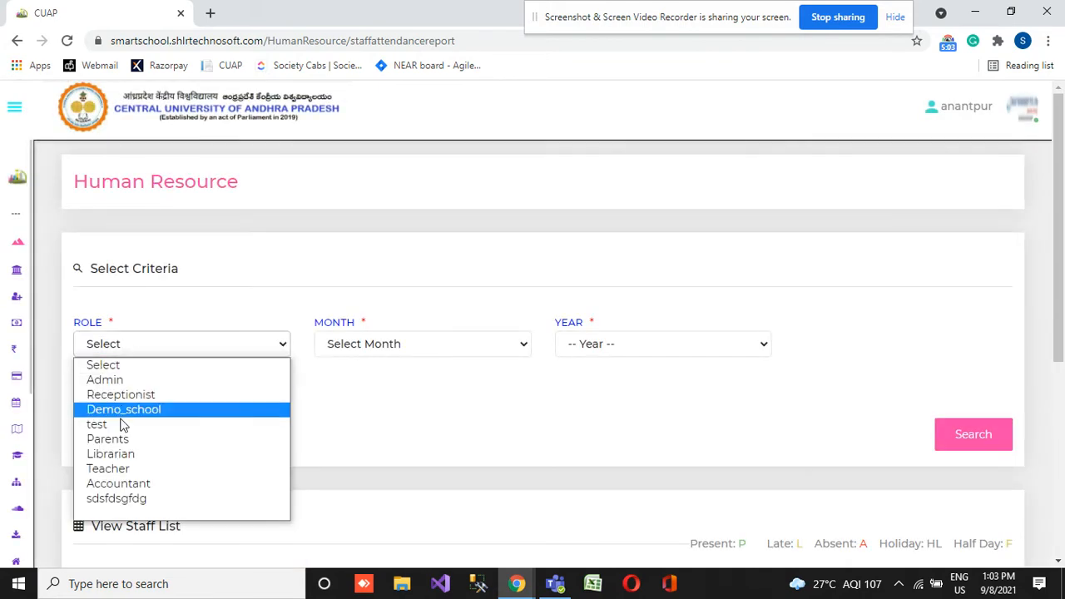
click(140, 469)
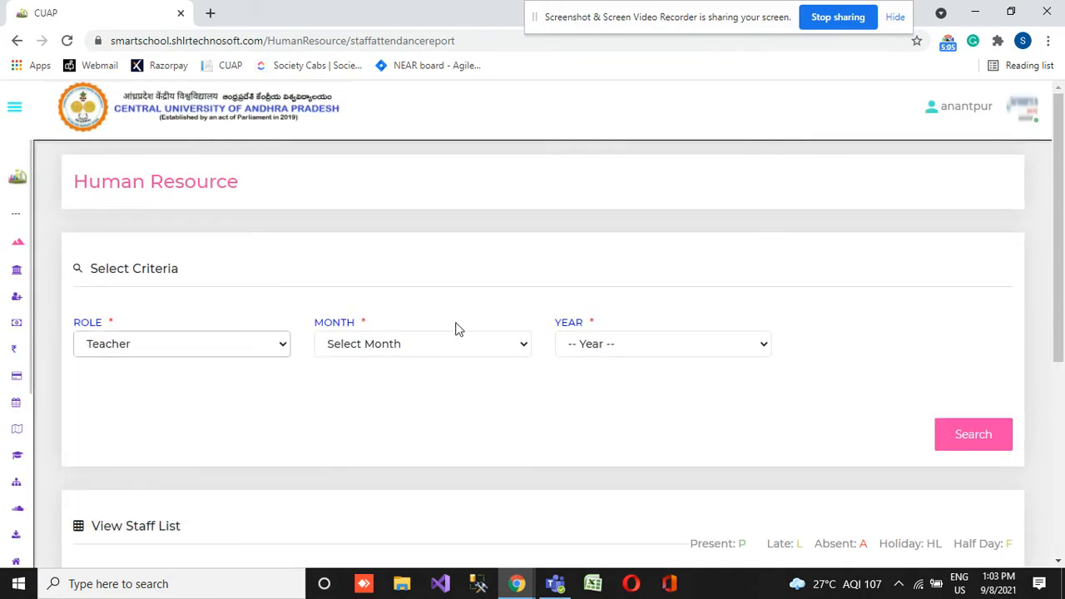
click(420, 350)
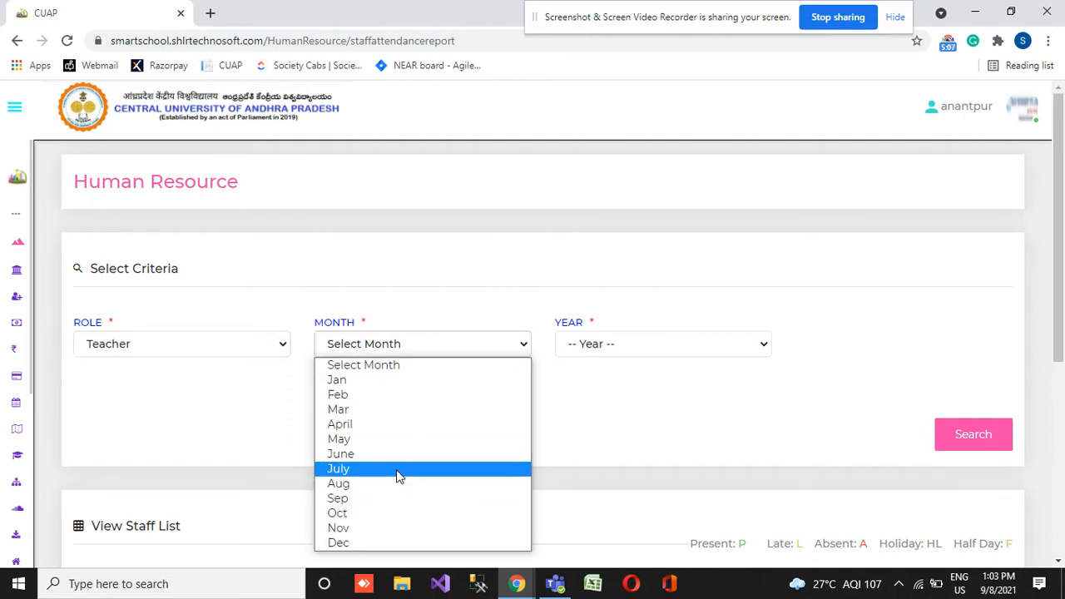
click(361, 497)
click(607, 346)
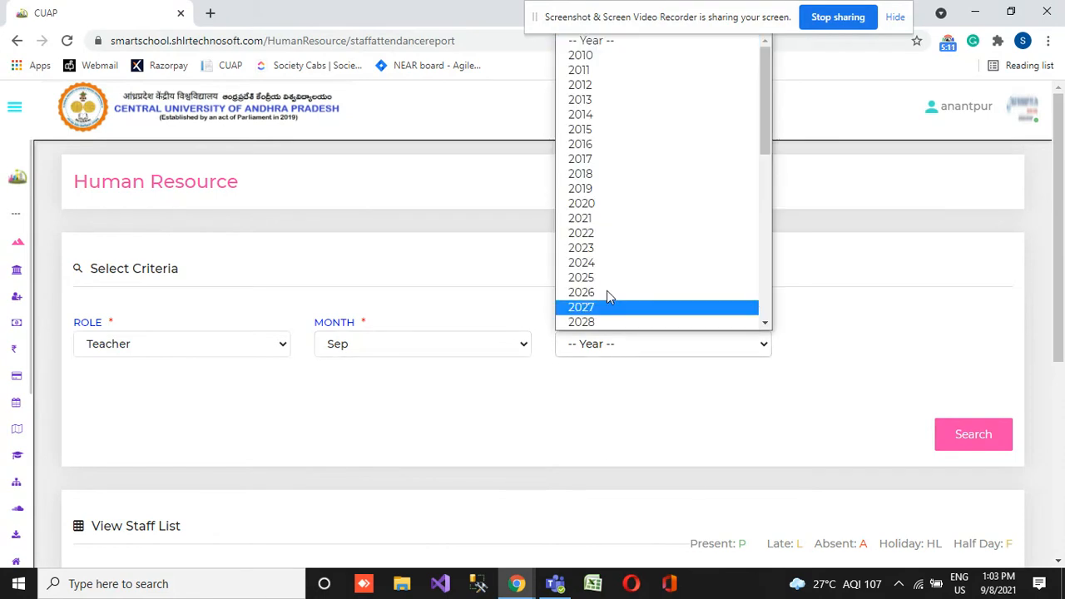
click(601, 221)
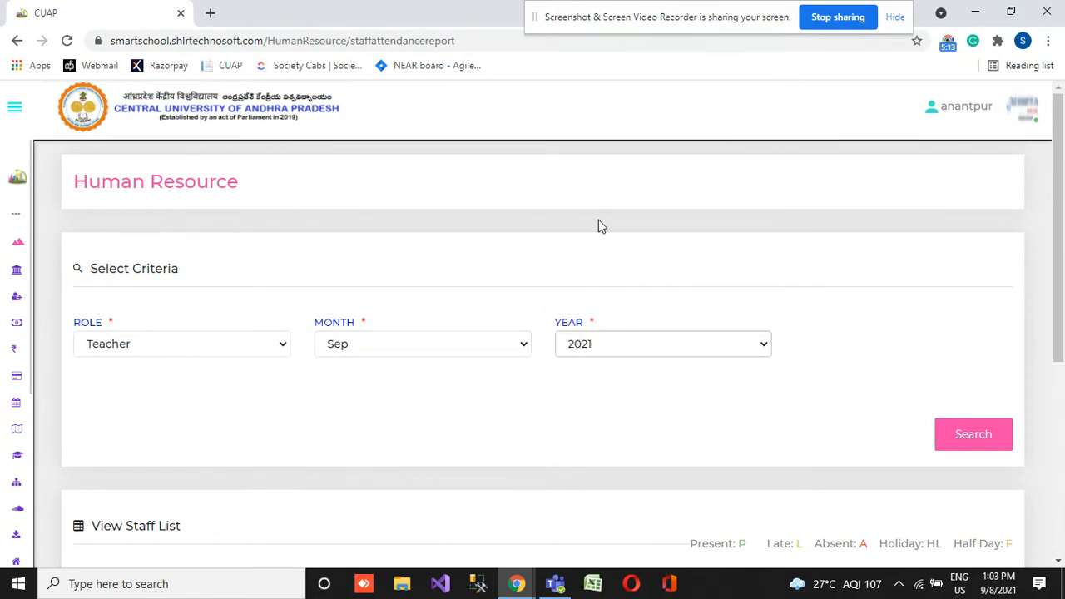
click(995, 435)
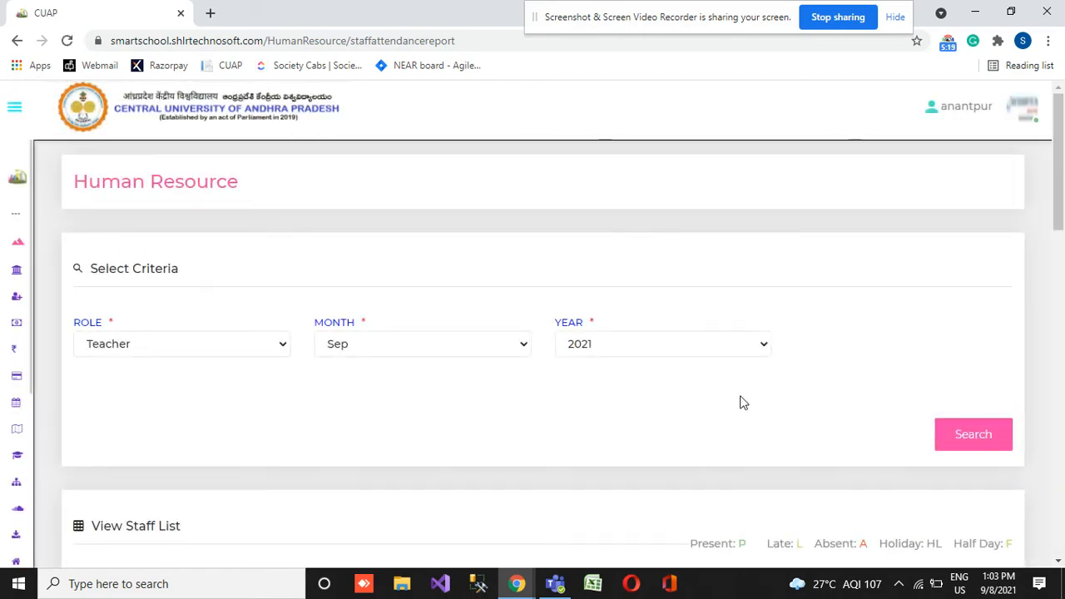
- Examine the attendance percentages and the present, late, absent, holiday and half-day counts across the teacher list
scroll(740, 402, down, 6)
scroll(740, 402, down, 8)
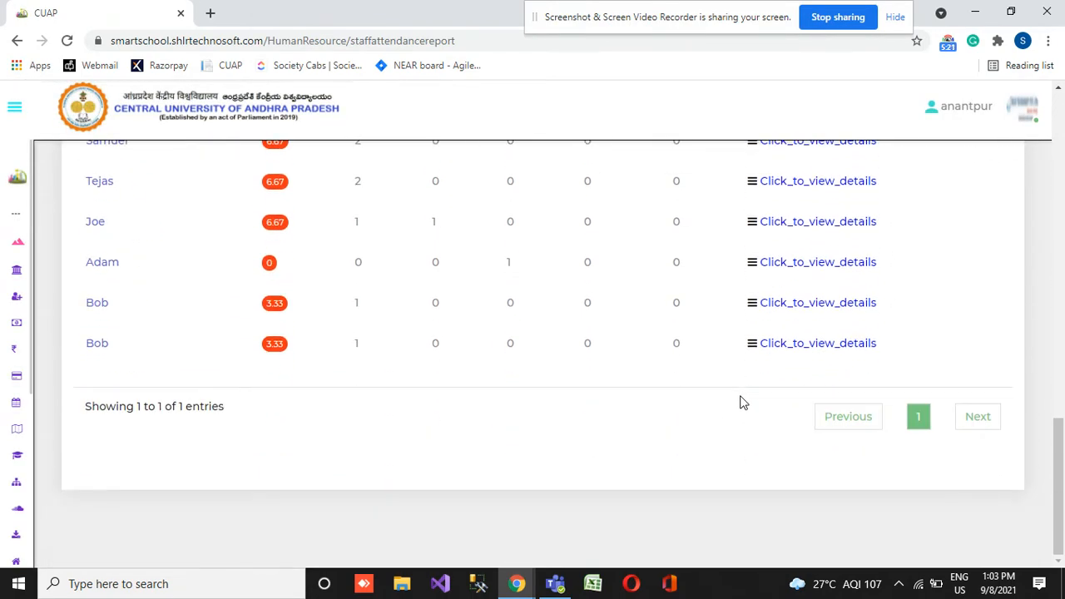
double_click(274, 304)
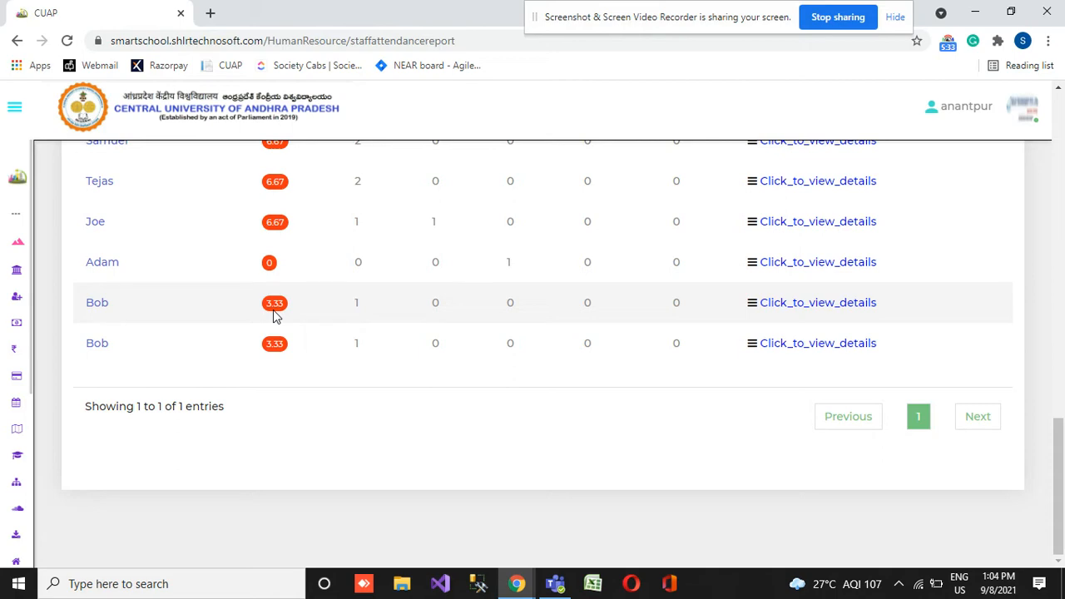
scroll(273, 309, up, 15)
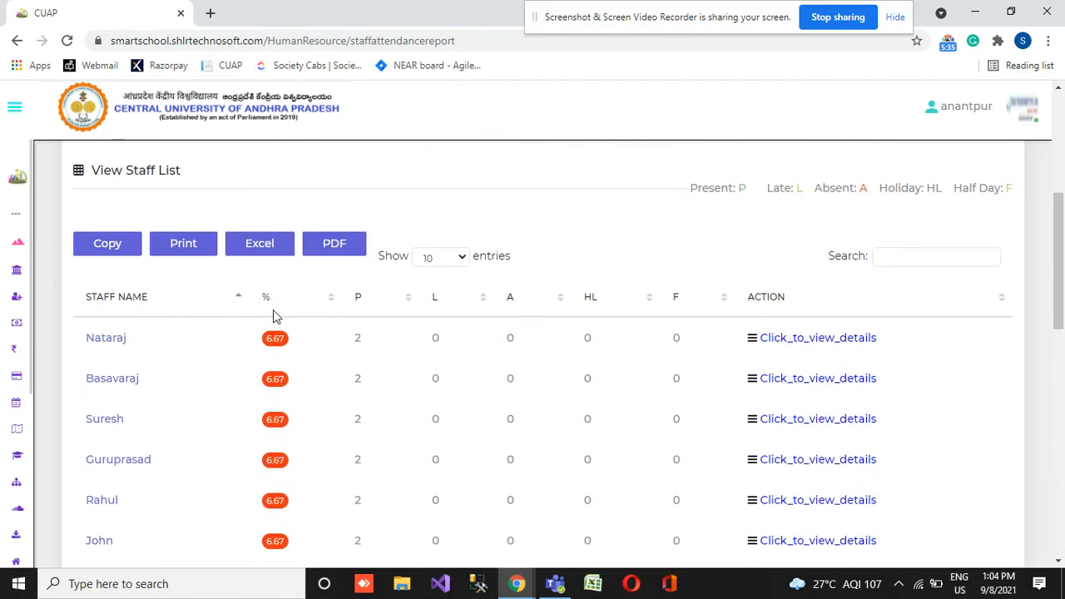
scroll(275, 316, down, 15)
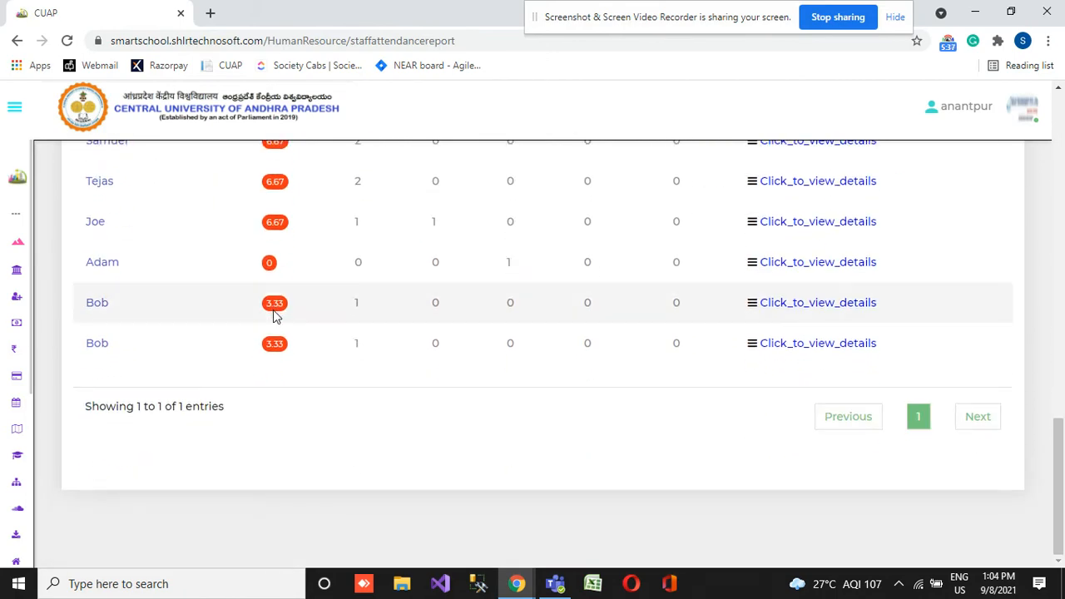
scroll(273, 310, up, 3)
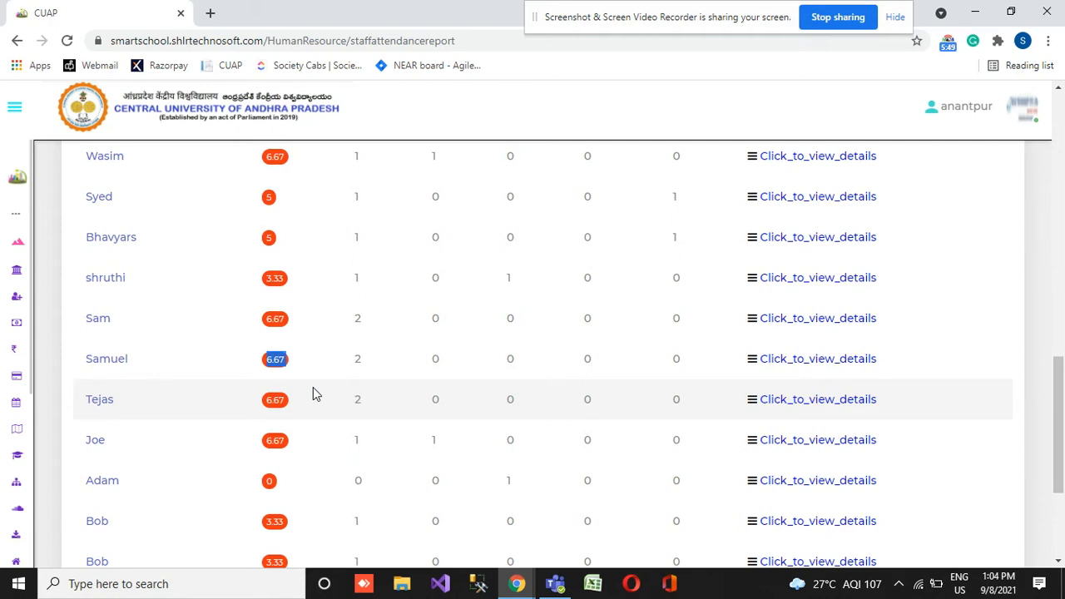
scroll(313, 393, up, 6)
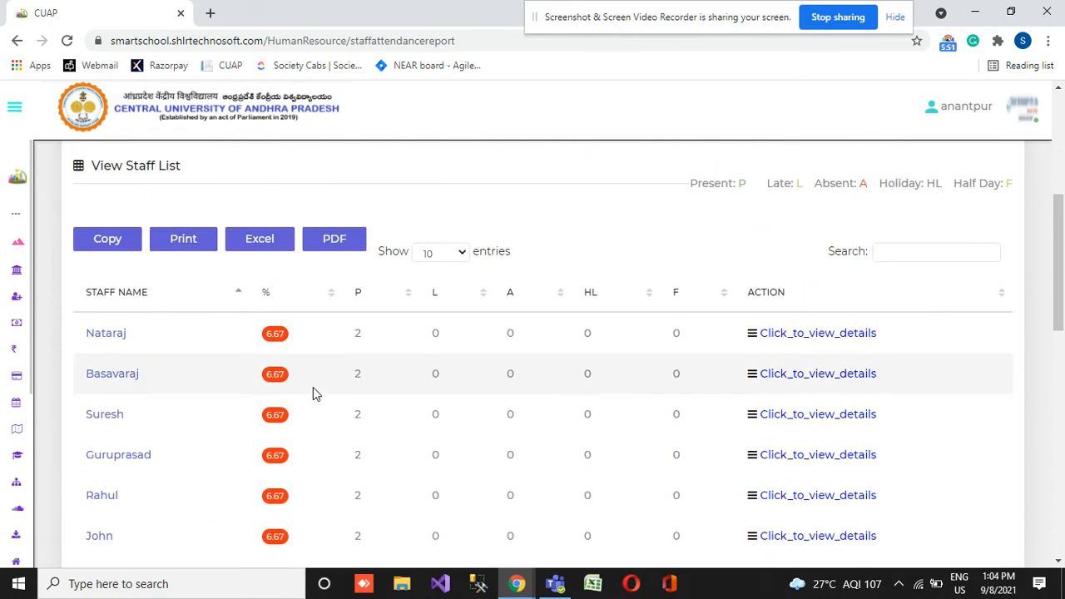
scroll(313, 393, down, 9)
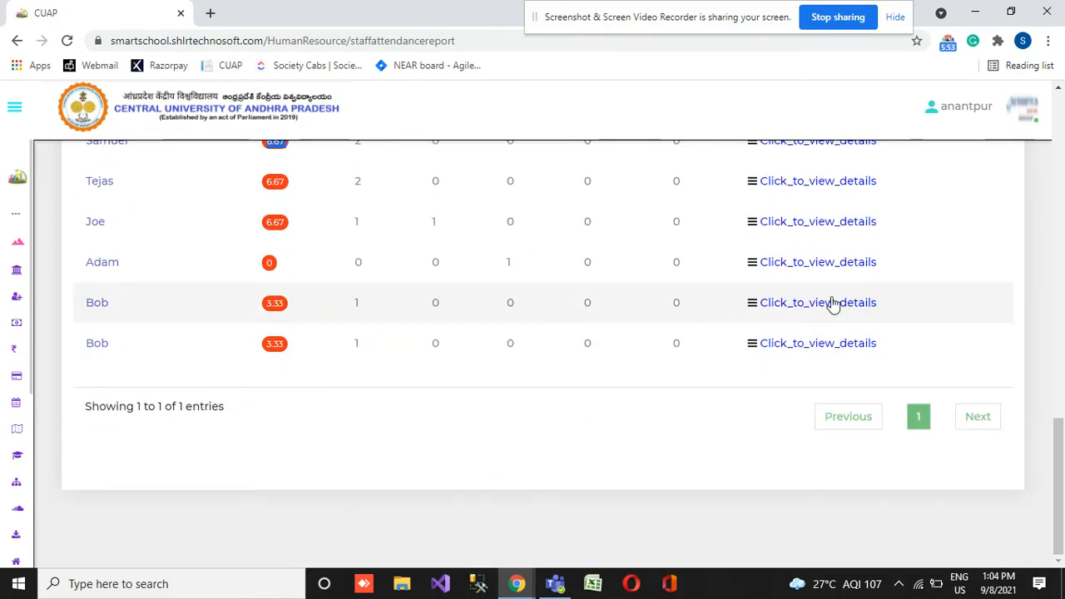
- View the date-wise attendance details of the second-to-last and third-to-last teachers in the report, closing each one
click(832, 302)
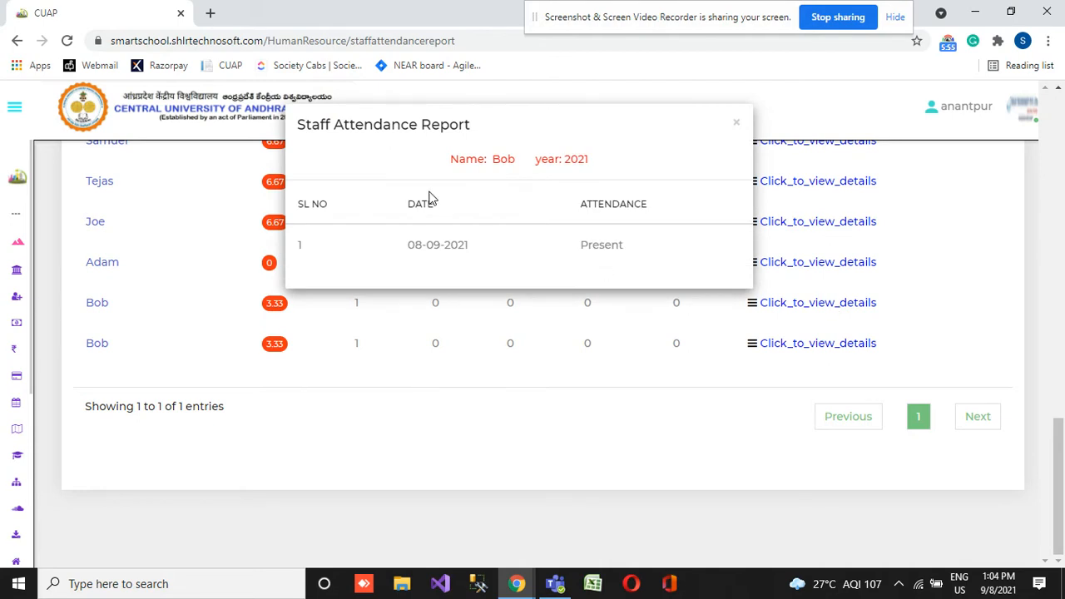
double_click(449, 248)
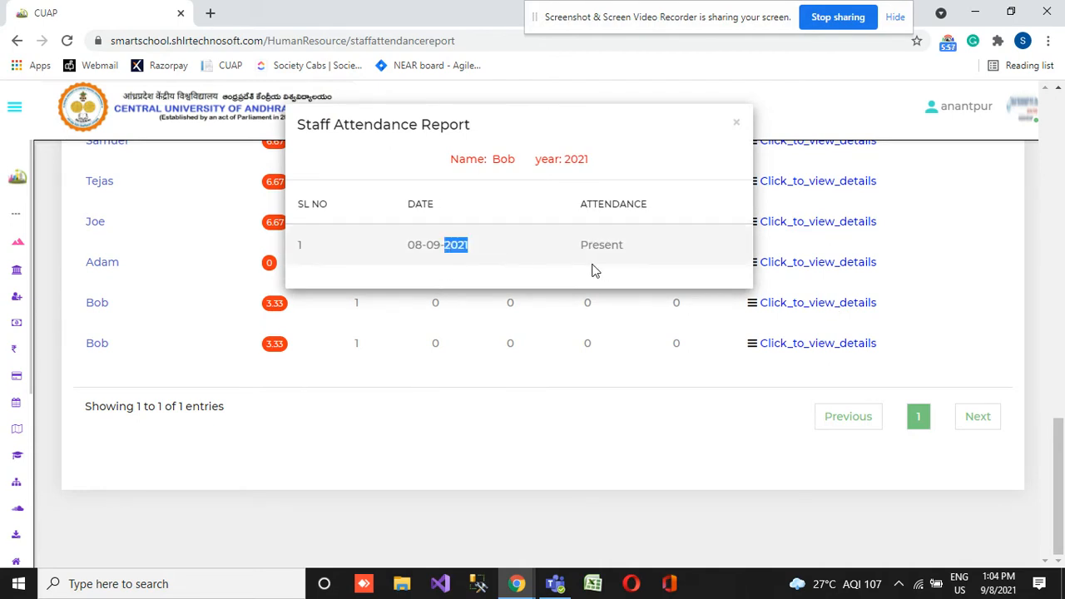
click(740, 127)
click(845, 266)
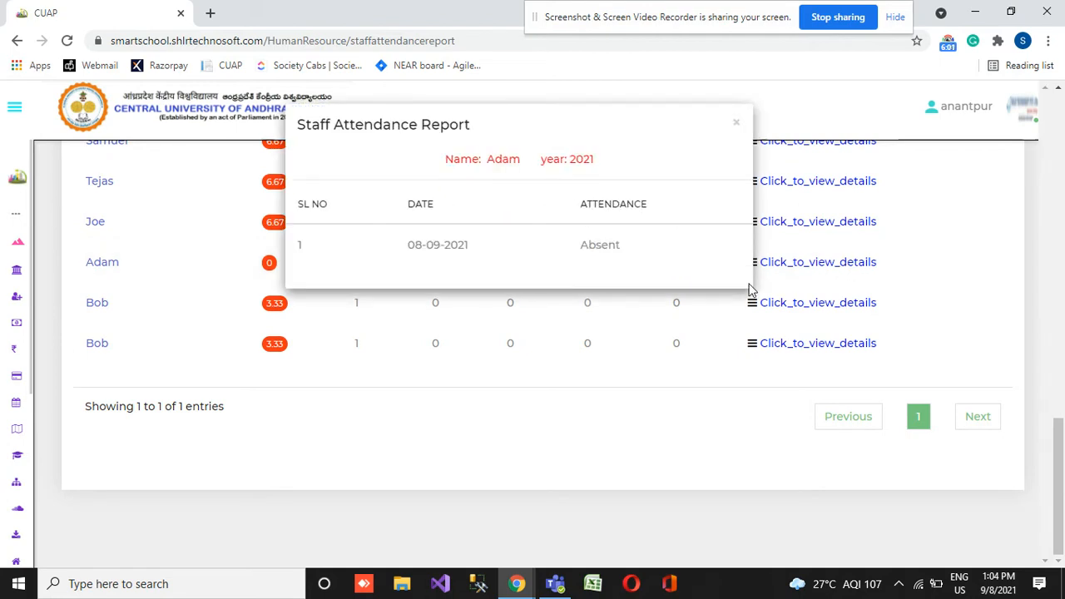
drag(440, 255, 688, 176)
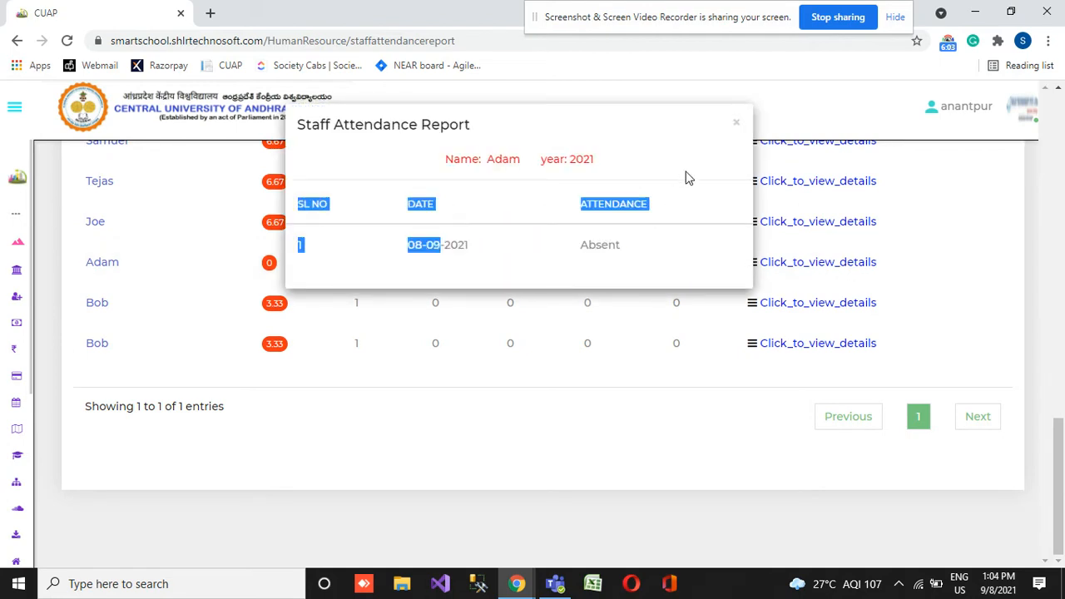
click(740, 126)
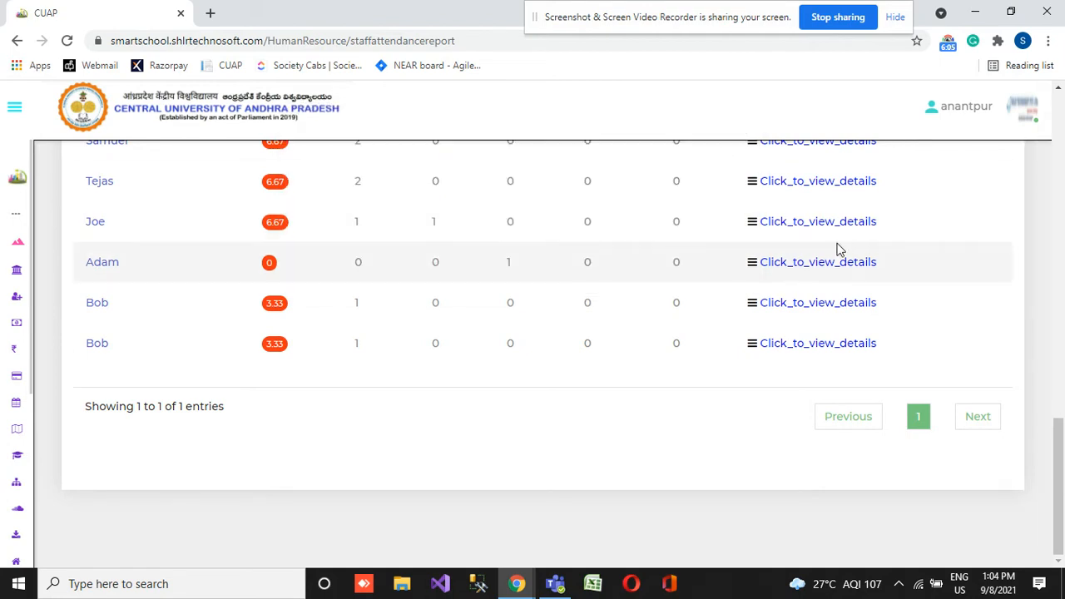
- View the date-wise attendance details of the fourth-to-last teacher, check both dated entries and close the details
click(844, 228)
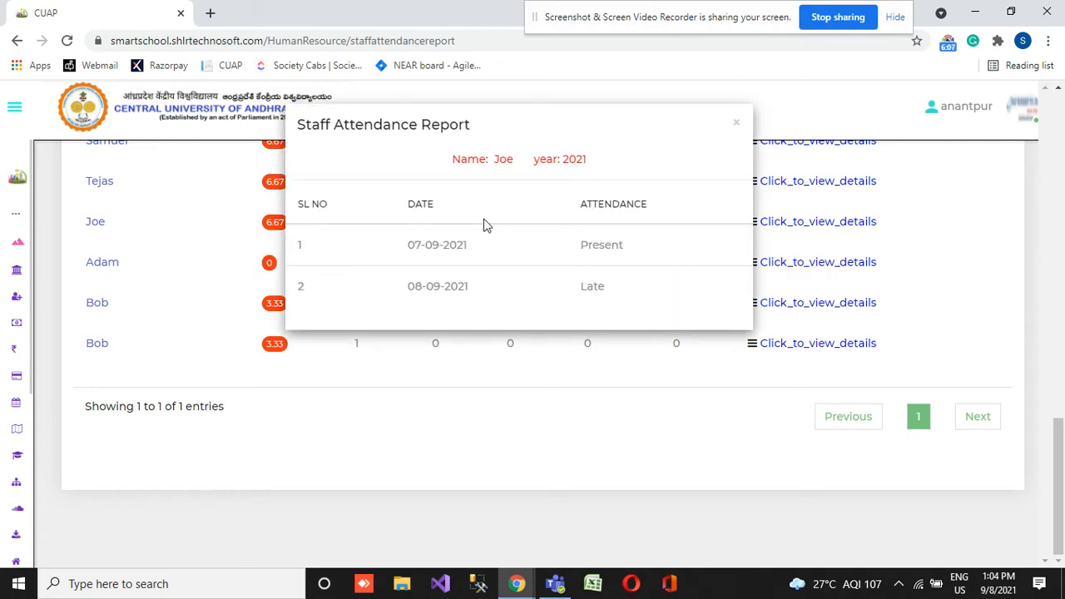
double_click(448, 244)
click(448, 244)
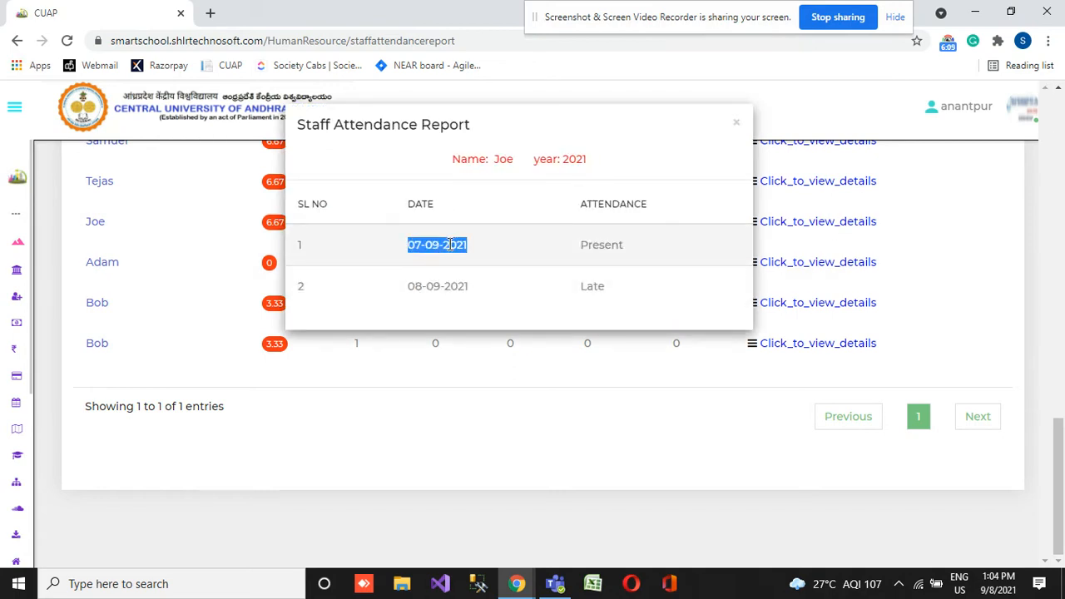
double_click(451, 287)
click(451, 287)
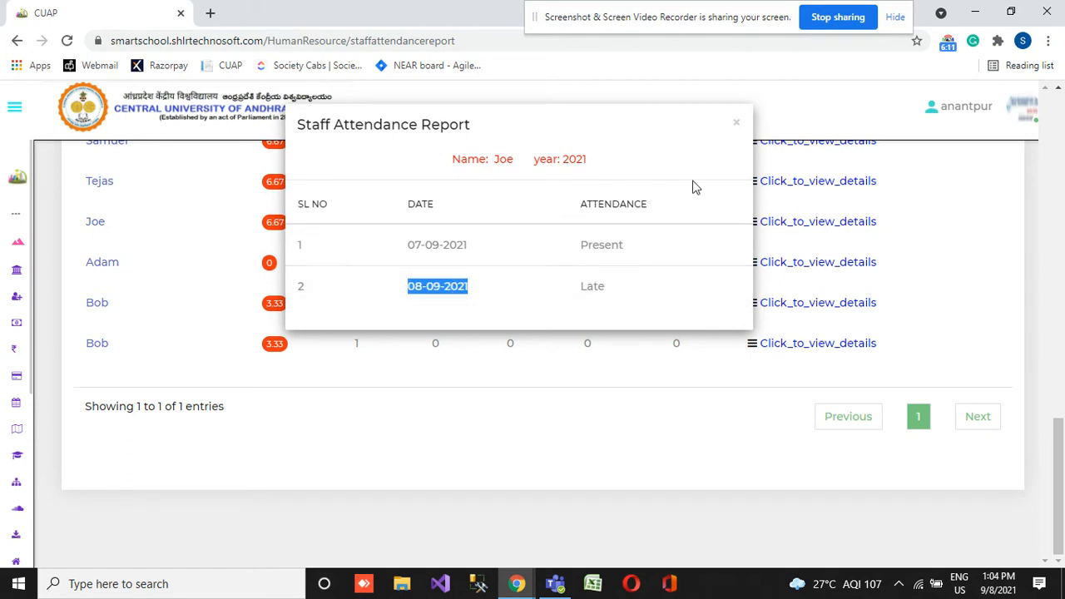
click(736, 125)
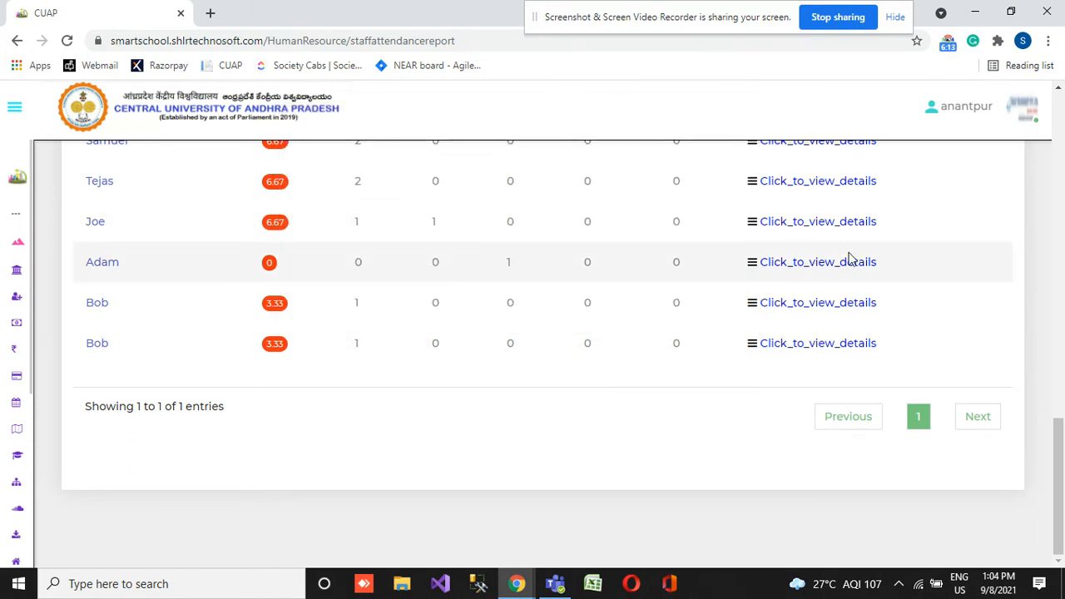
- Recheck the dated attendance entry of the third-to-last teacher and close the details
click(861, 267)
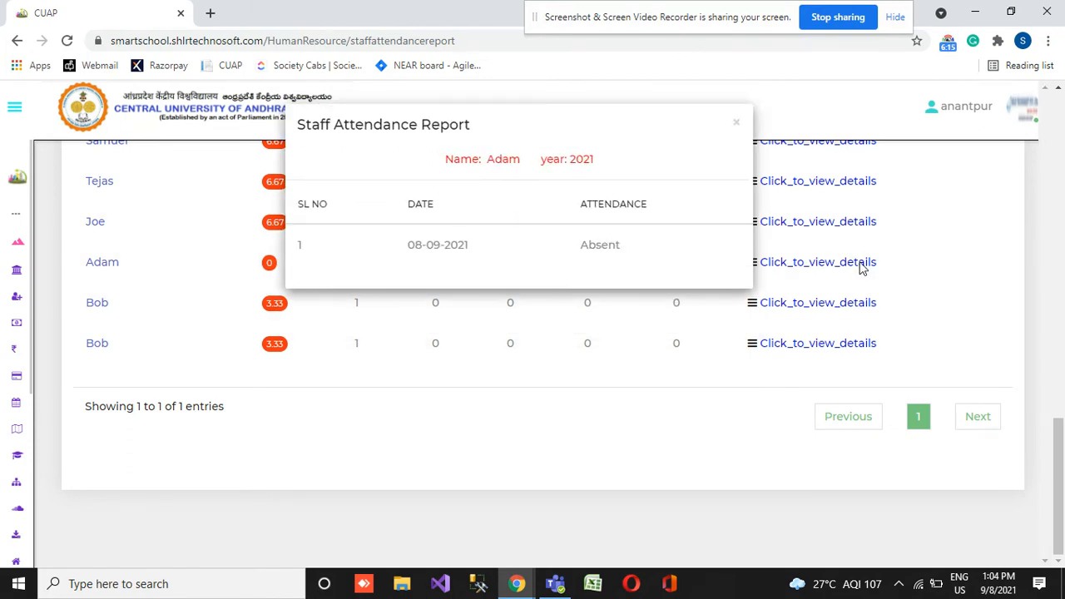
triple_click(432, 245)
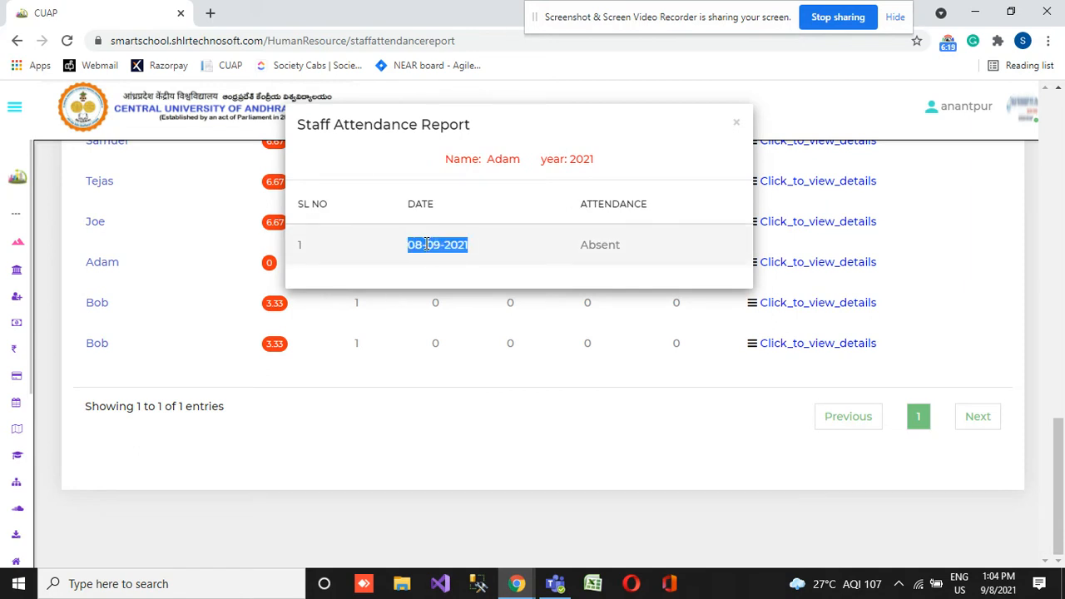
click(736, 125)
- Open the Apply Leave page of the Human Resource module
mouse_move(7, 391)
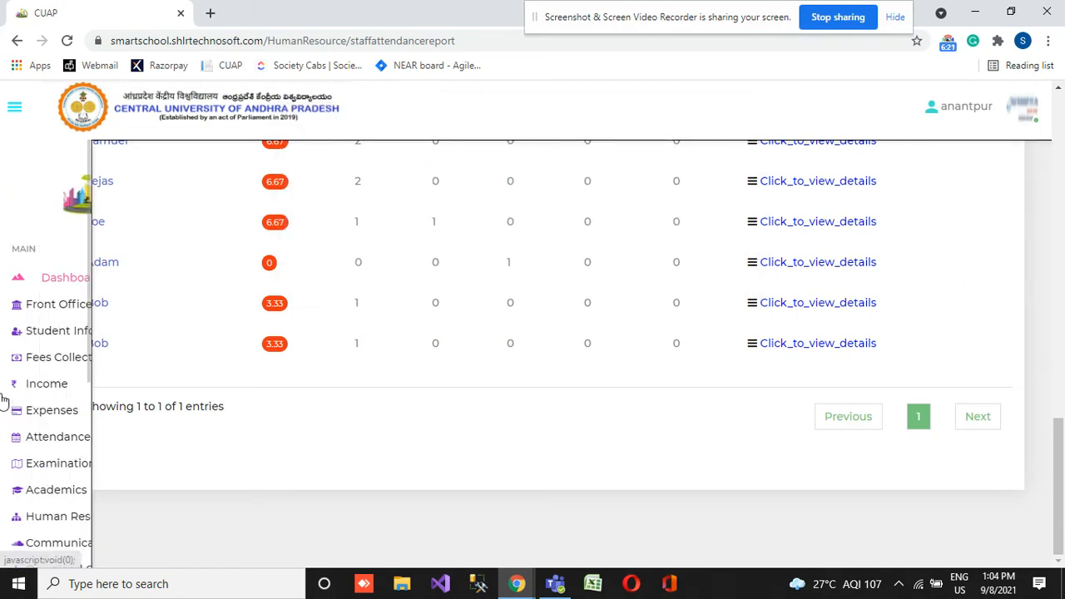
scroll(52, 479, down, 2)
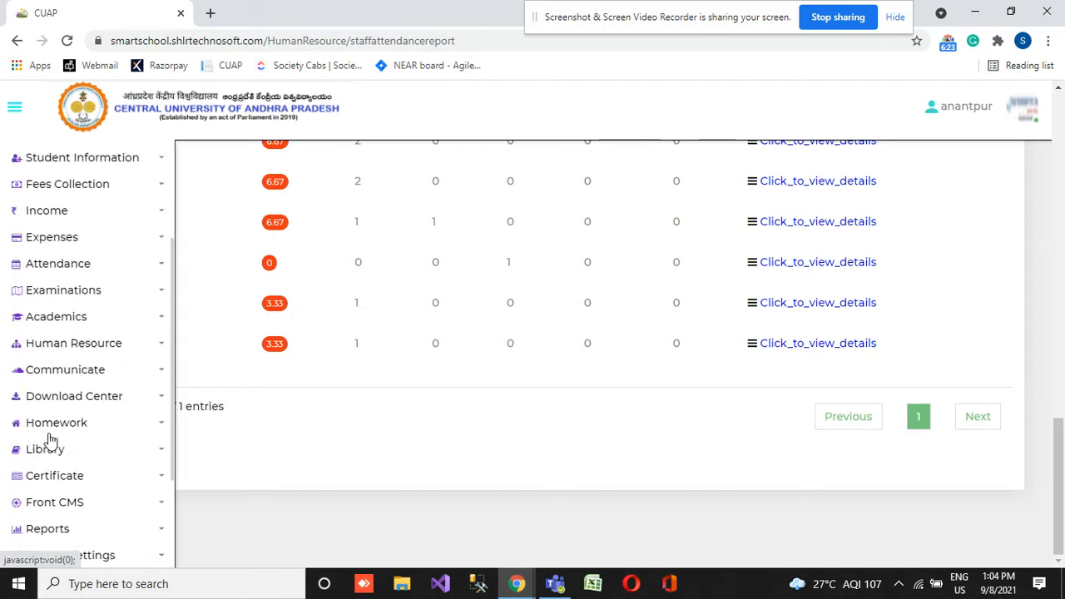
click(91, 264)
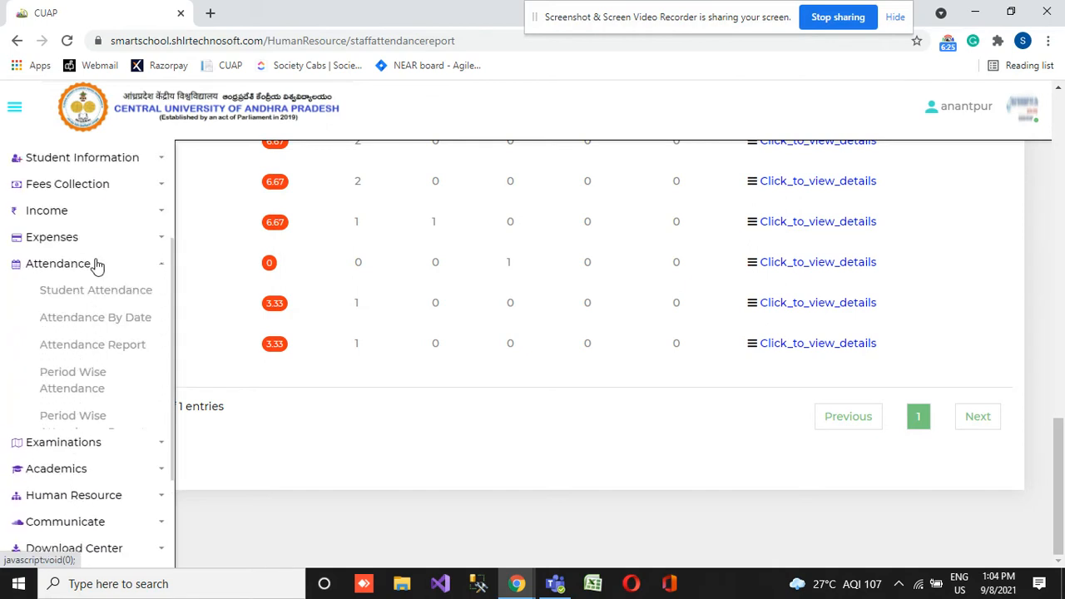
click(90, 264)
click(65, 348)
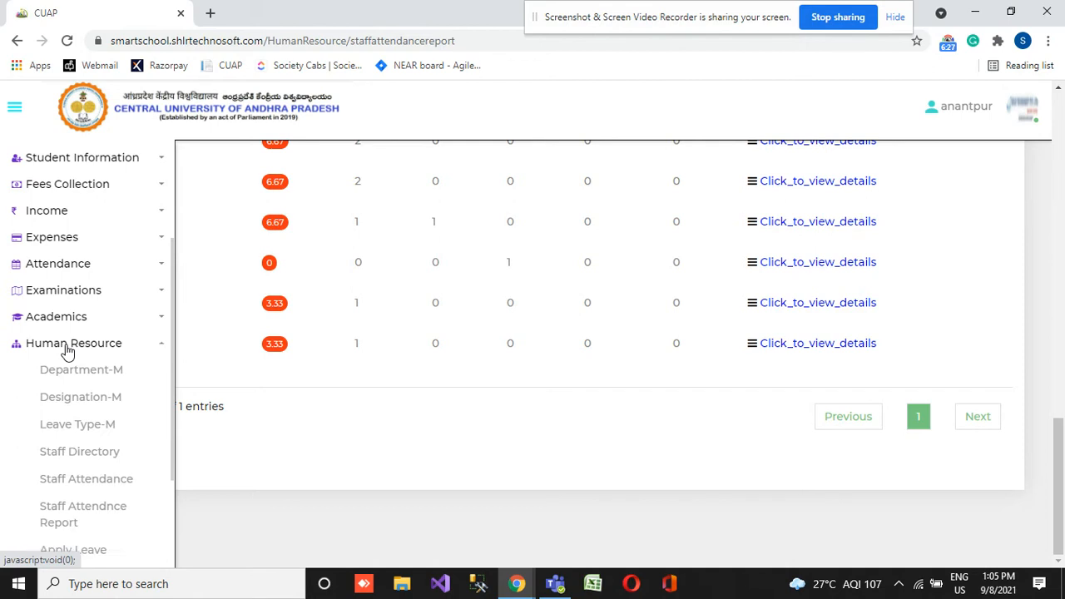
scroll(66, 353, down, 3)
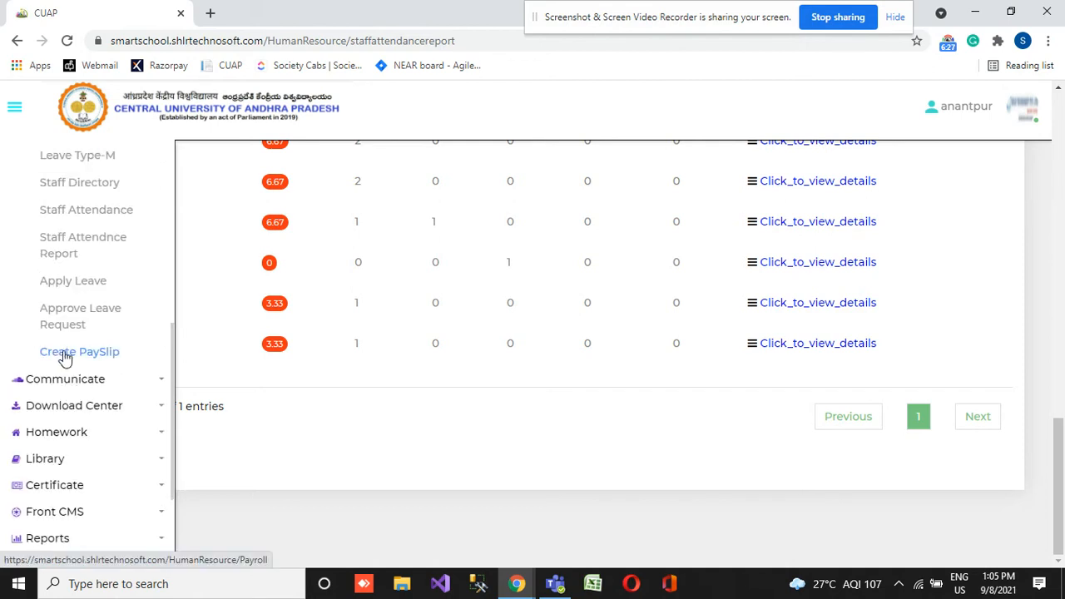
click(88, 285)
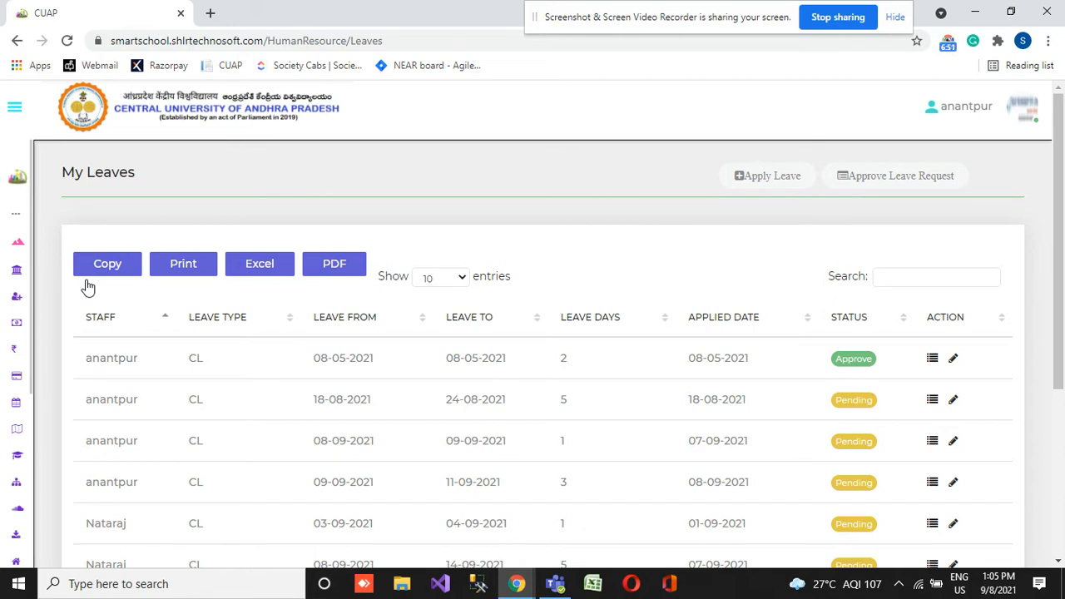
- Start a new leave application running from 09/09/2021 to 09/11/2021 with 3 leave days
click(747, 179)
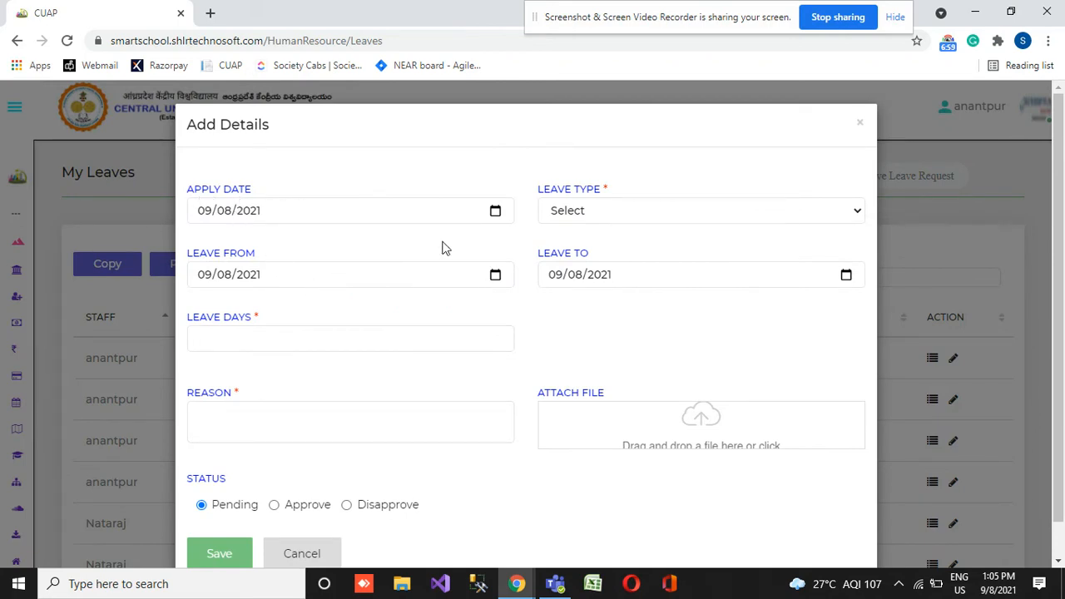
click(495, 277)
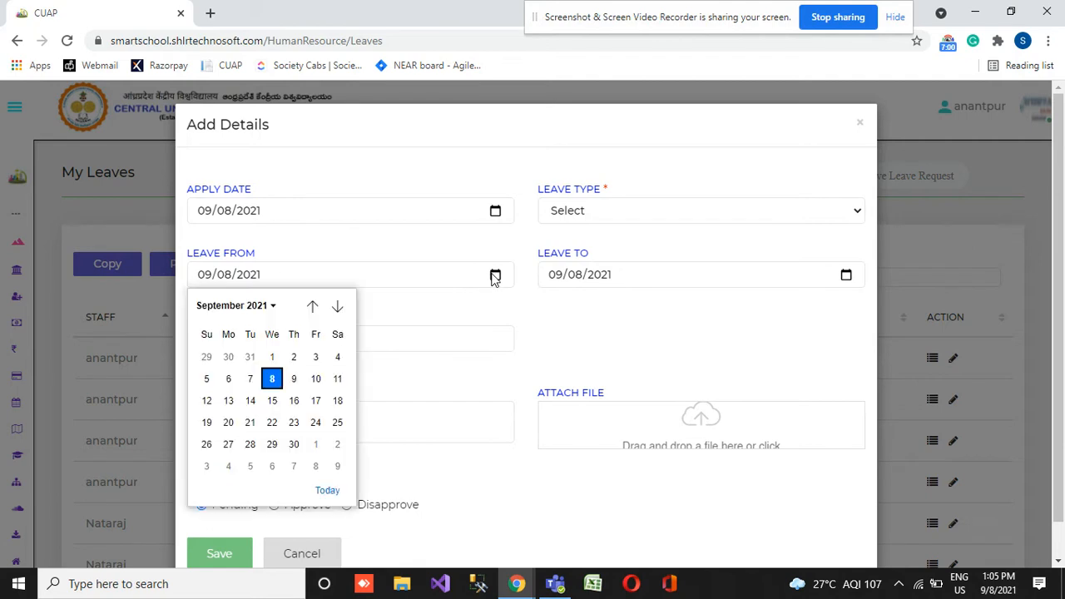
click(297, 379)
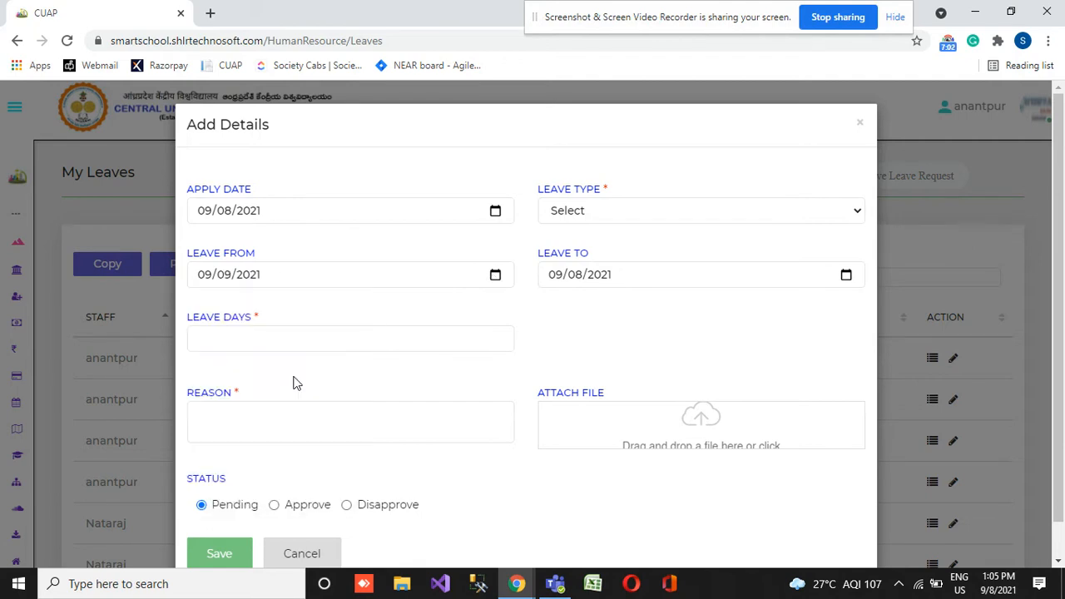
click(847, 276)
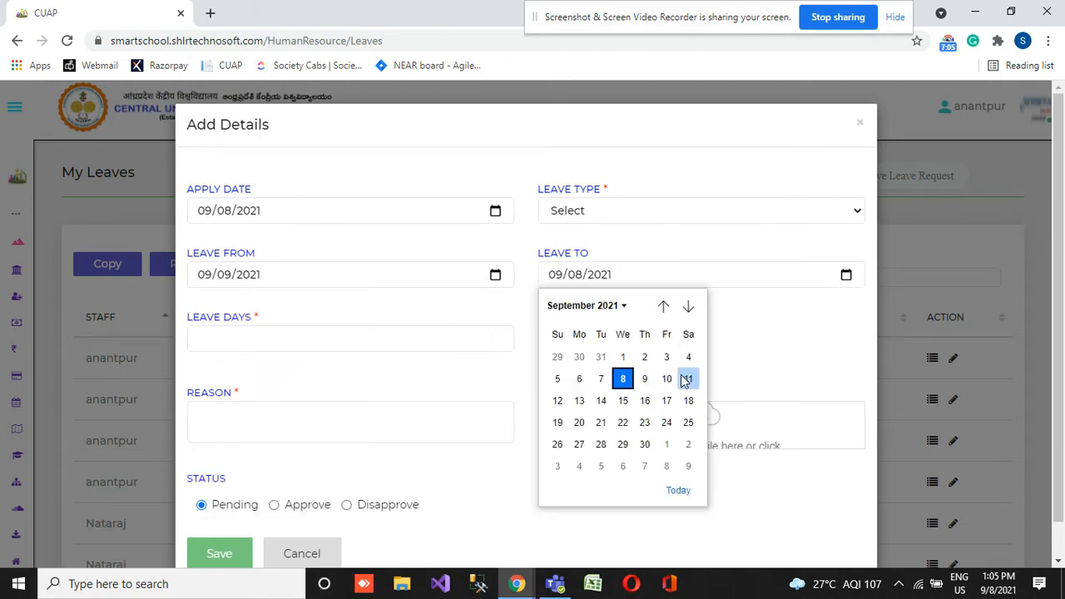
click(688, 380)
click(315, 337)
text(3)
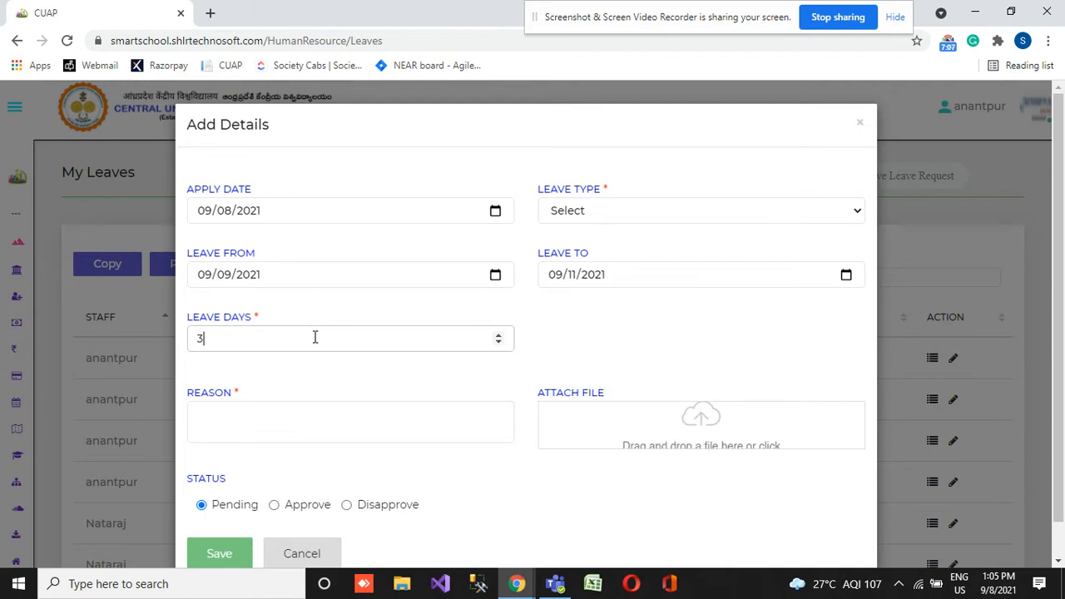
- Complete the leave application with the reason Sick and leave type SL, and save it
click(294, 421)
text(Sick)
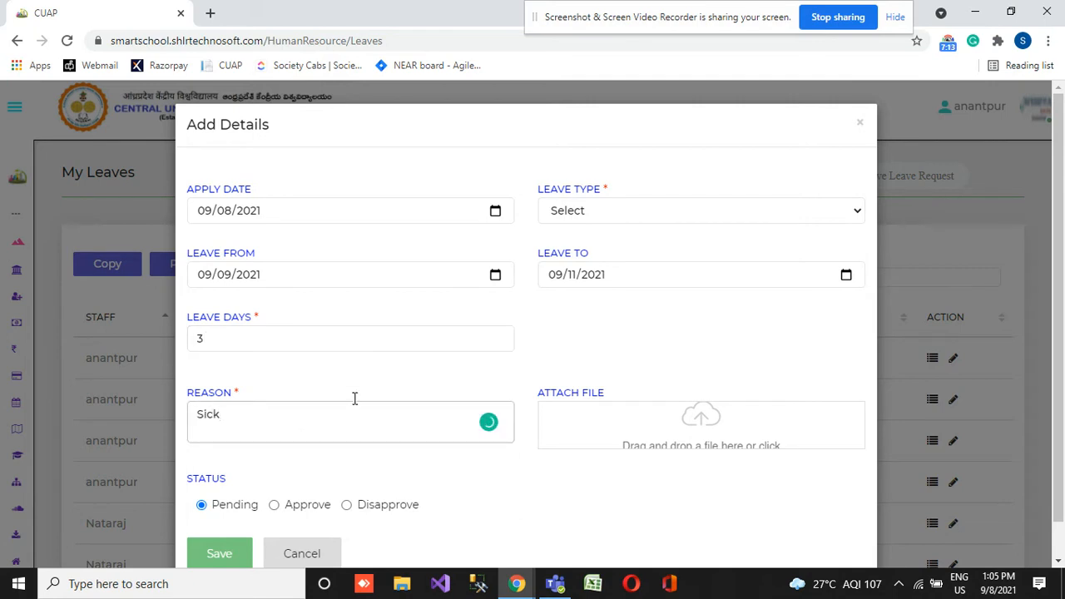
click(638, 212)
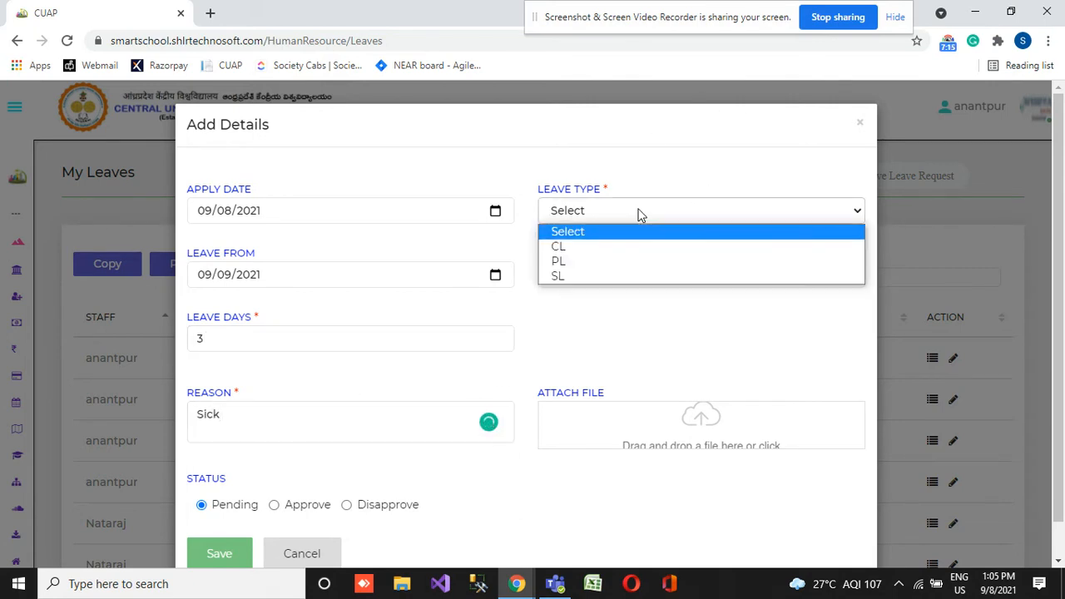
click(611, 278)
scroll(405, 381, down, 1)
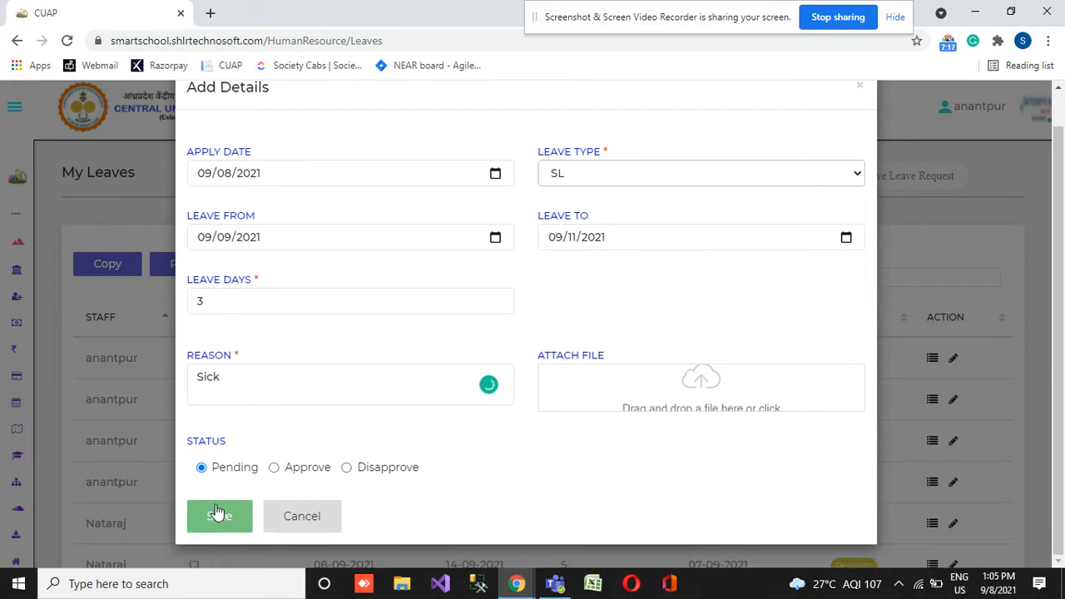
click(220, 527)
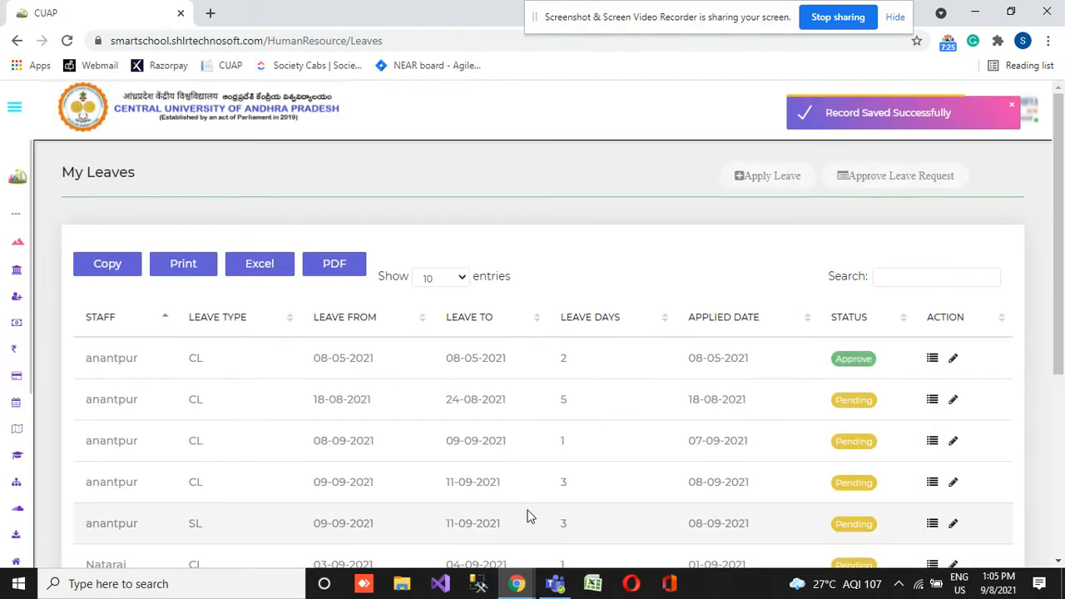
- Examine the leave list, checking the new SL application and the statuses of the other requests
scroll(649, 356, down, 2)
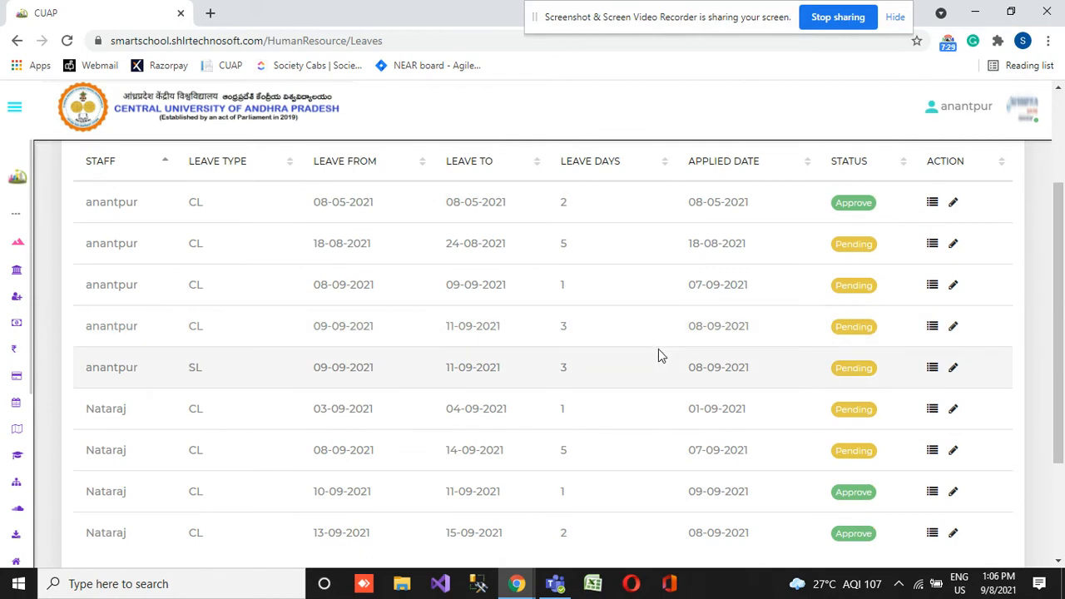
double_click(850, 244)
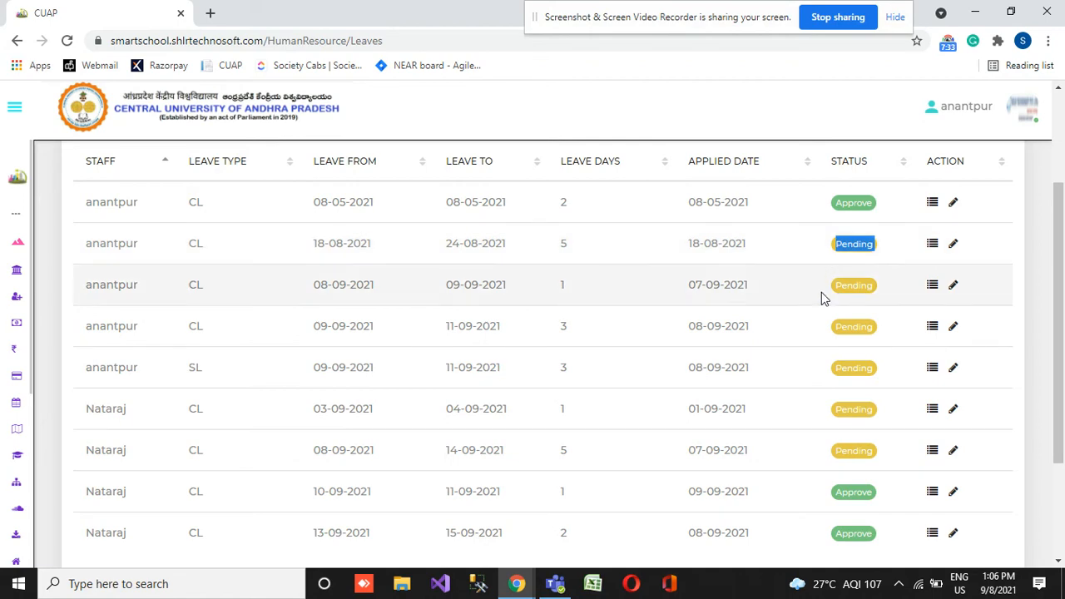
click(859, 284)
double_click(859, 284)
scroll(671, 363, down, 2)
scroll(669, 364, up, 3)
scroll(671, 364, down, 2)
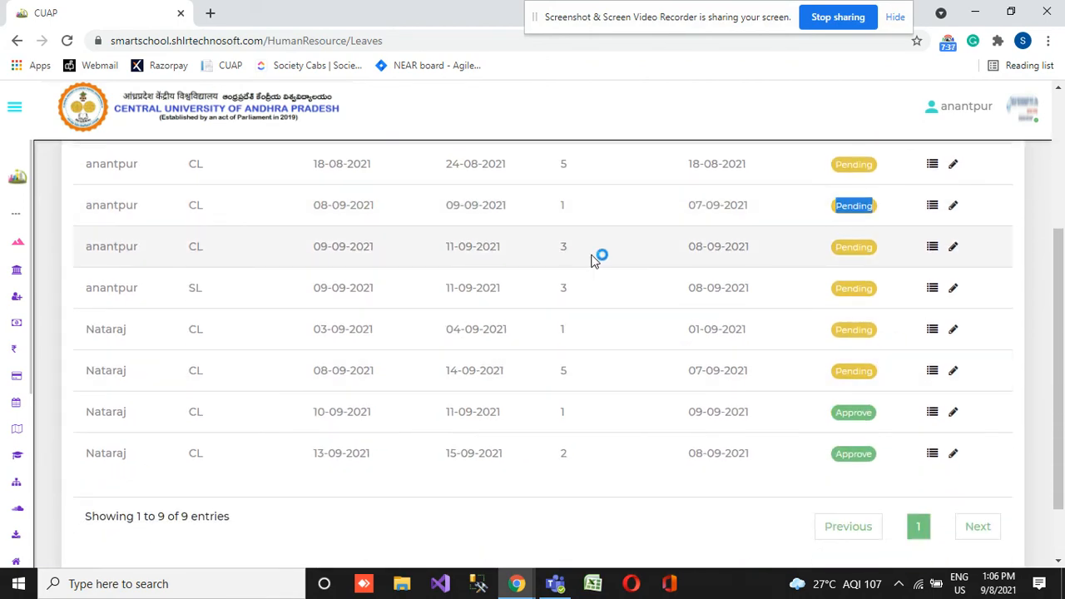
scroll(533, 333, up, 3)
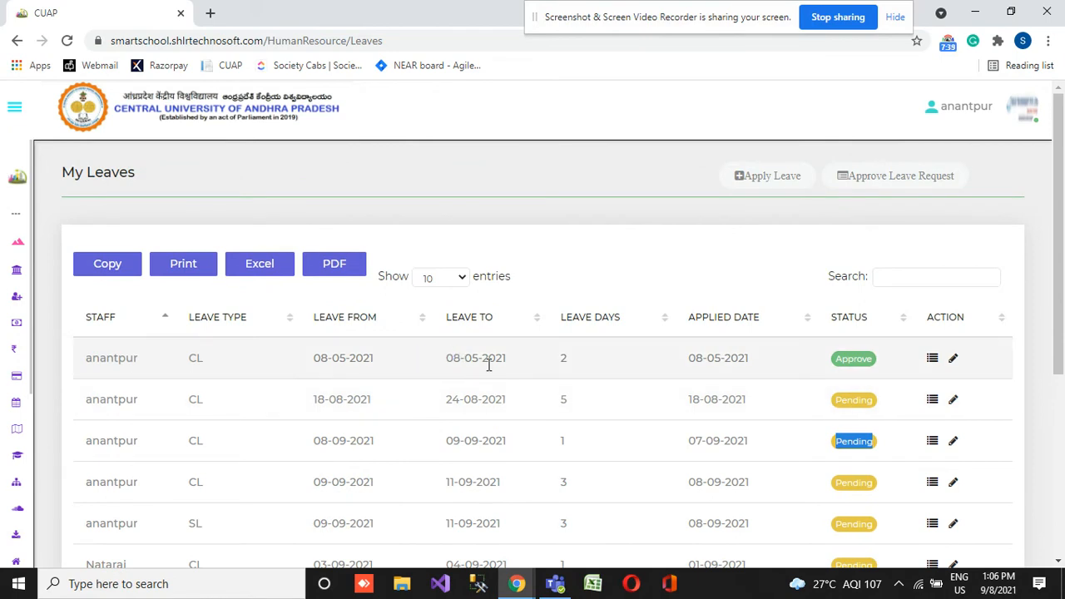
scroll(488, 364, down, 2)
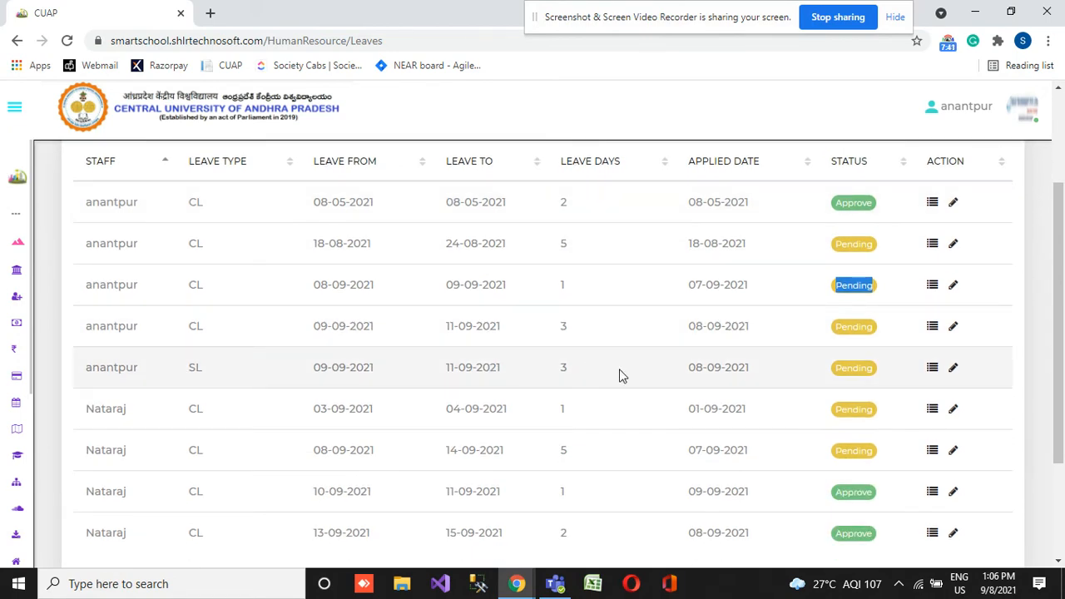
- Try to set the status of the SL leave application to Approve and save the change
click(953, 368)
scroll(333, 416, down, 1)
click(283, 473)
click(229, 517)
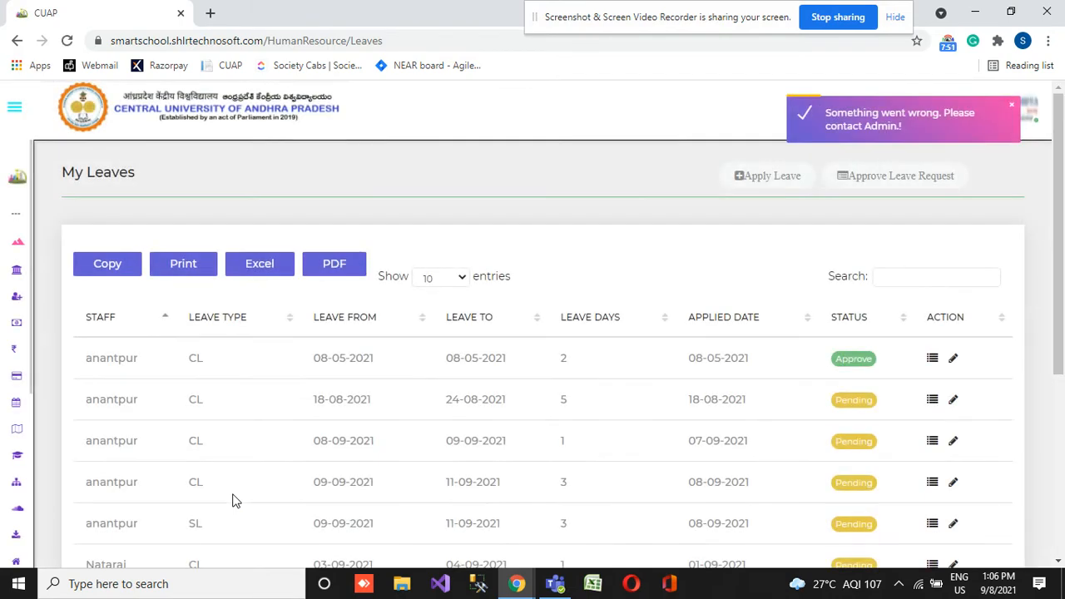
- View the edit form of the five-day CL leave from 08-09-2021 to 14-09-2021 and close it without saving
scroll(642, 452, down, 4)
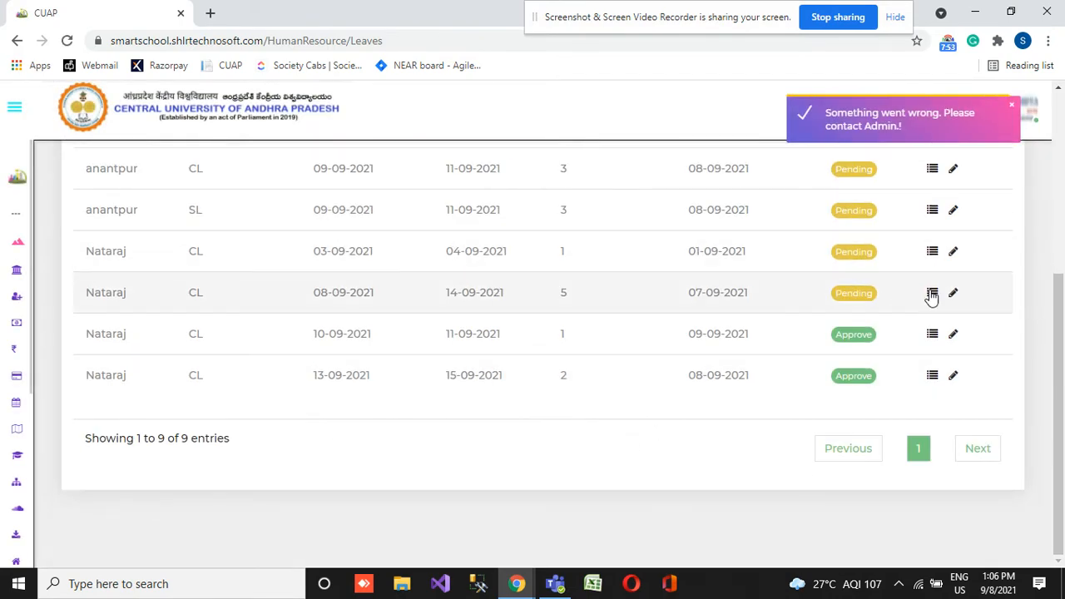
click(951, 294)
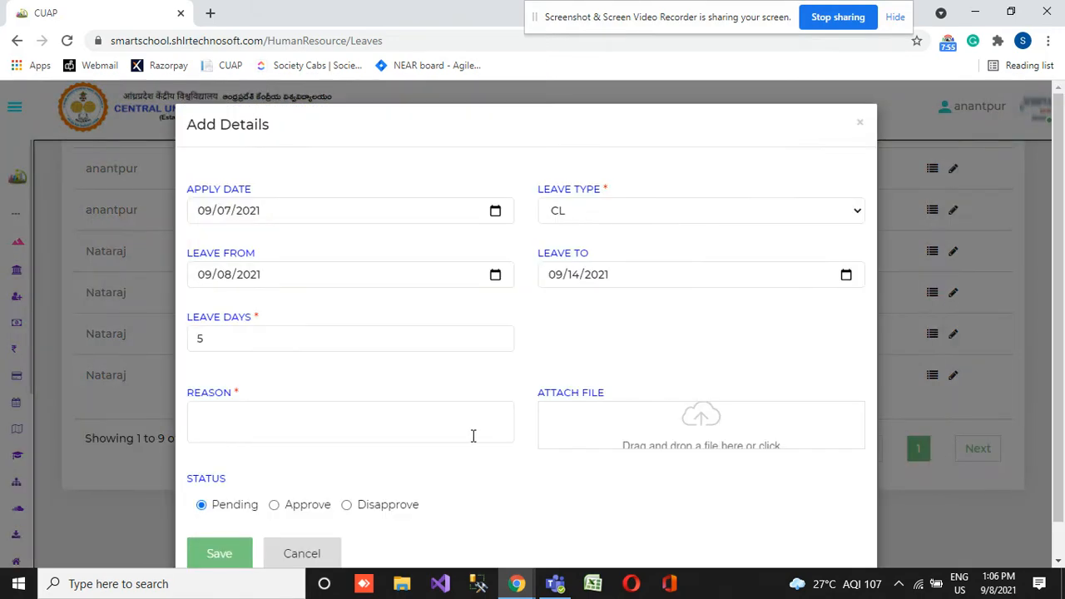
scroll(473, 436, down, 1)
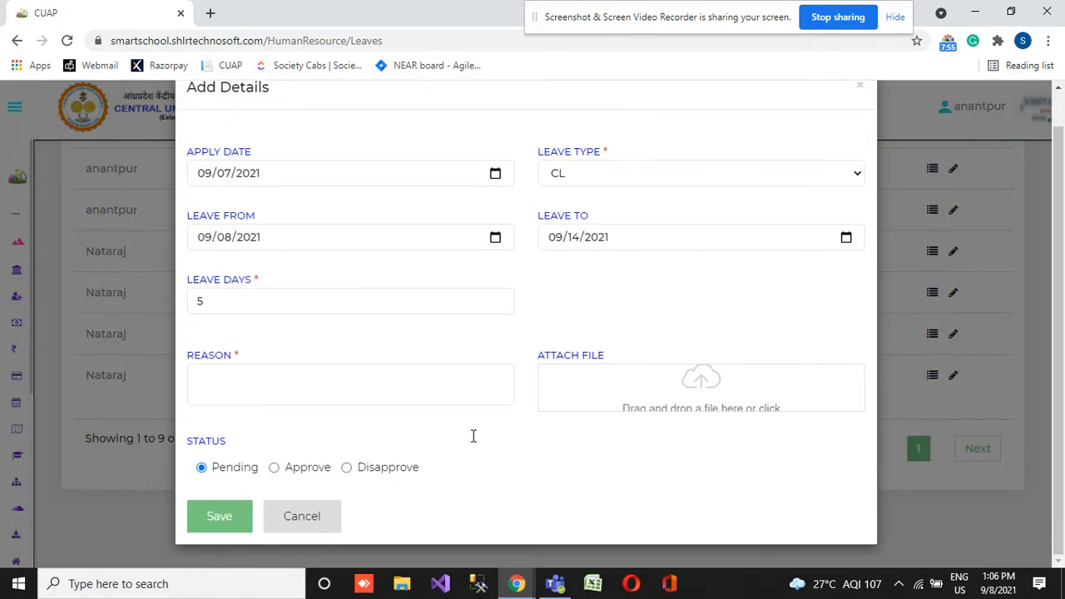
click(862, 90)
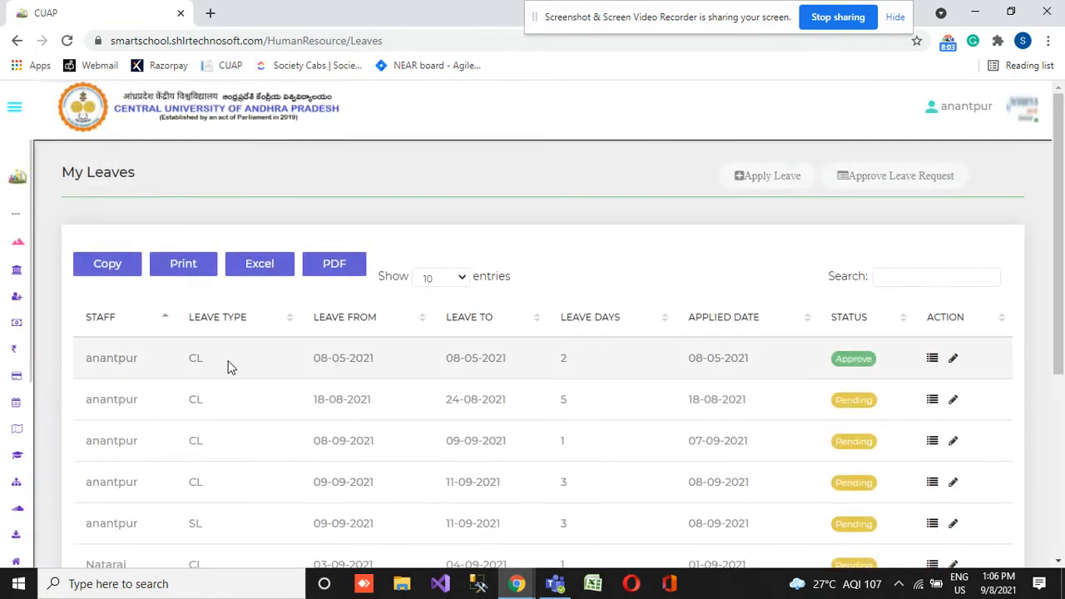
- Open the Create PaySlip page of the Human Resource module
mouse_move(3, 446)
scroll(3, 446, down, 4)
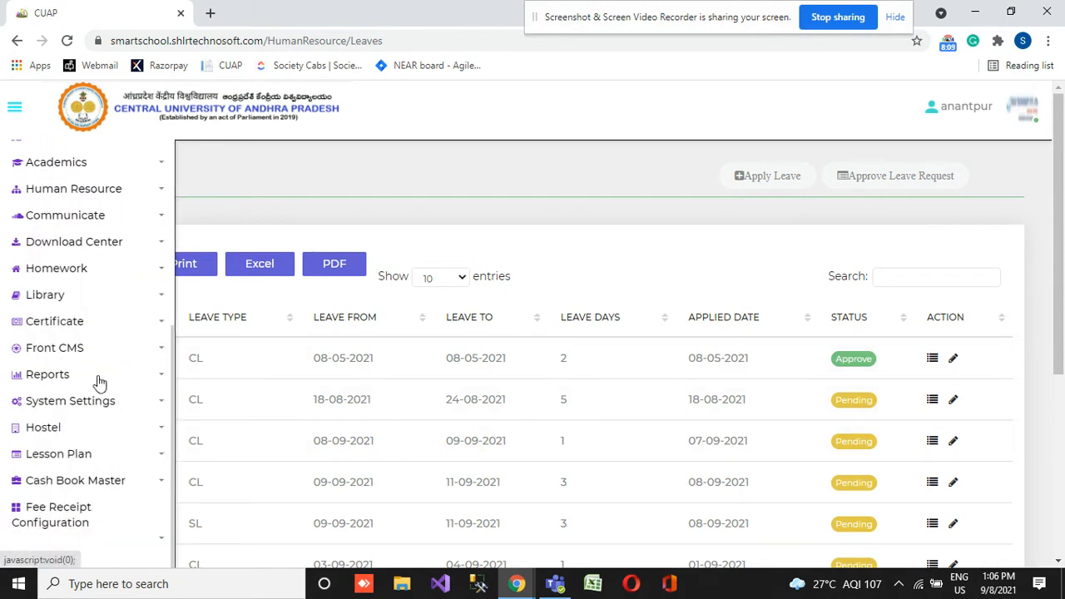
click(148, 200)
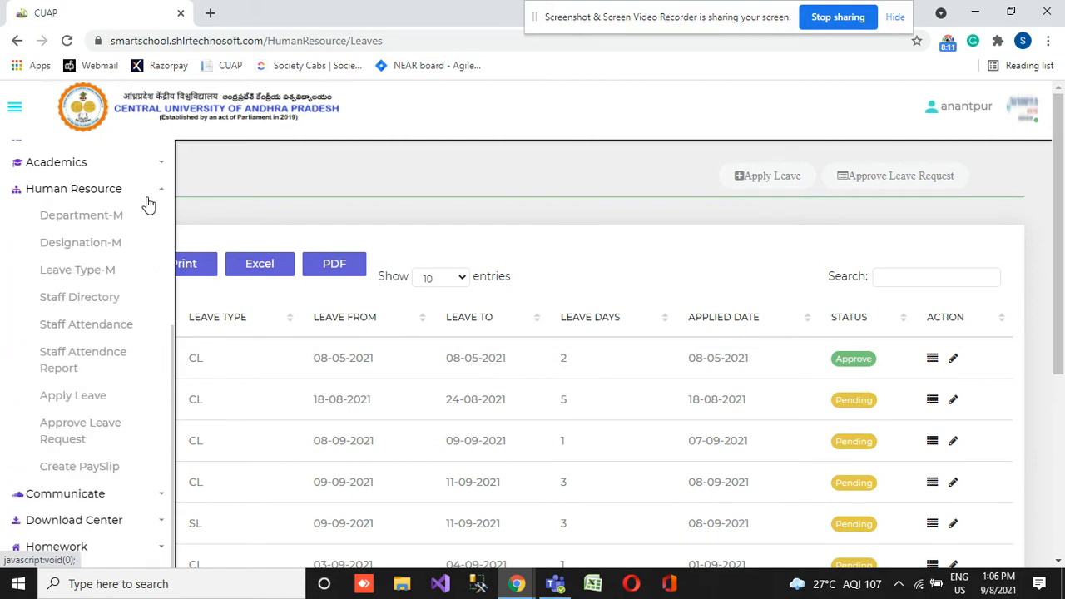
click(80, 469)
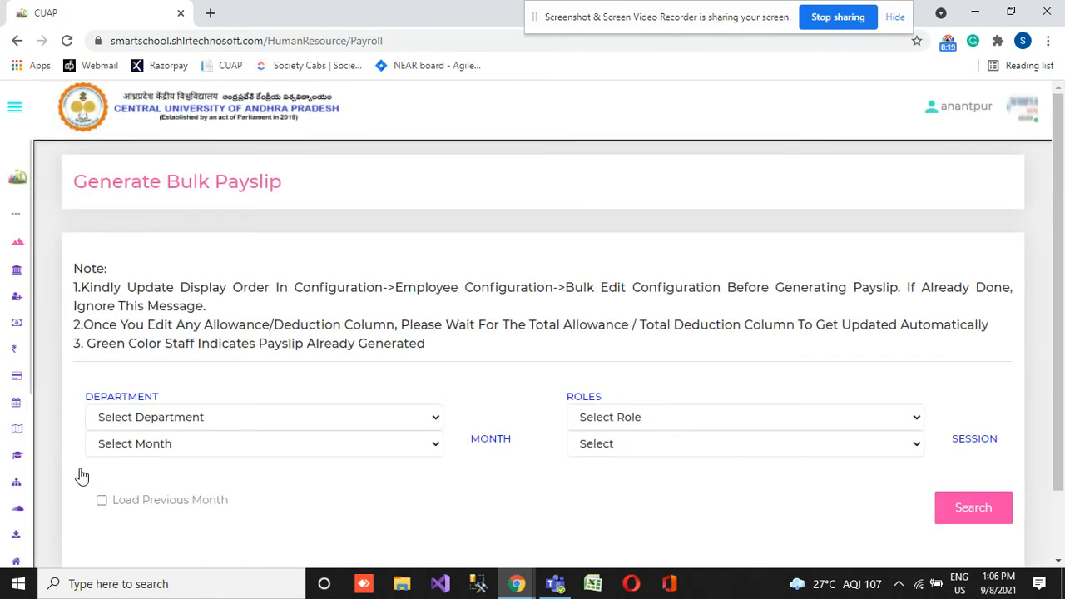
- Open the Employee Configuration page of the System Settings module
mouse_move(5, 496)
scroll(7, 494, down, 4)
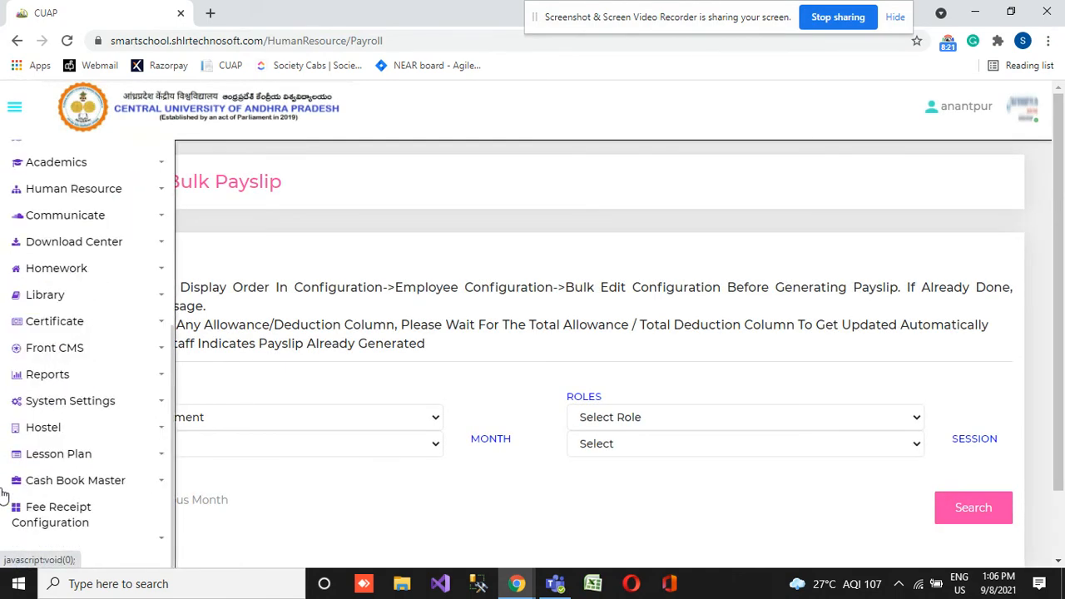
click(98, 409)
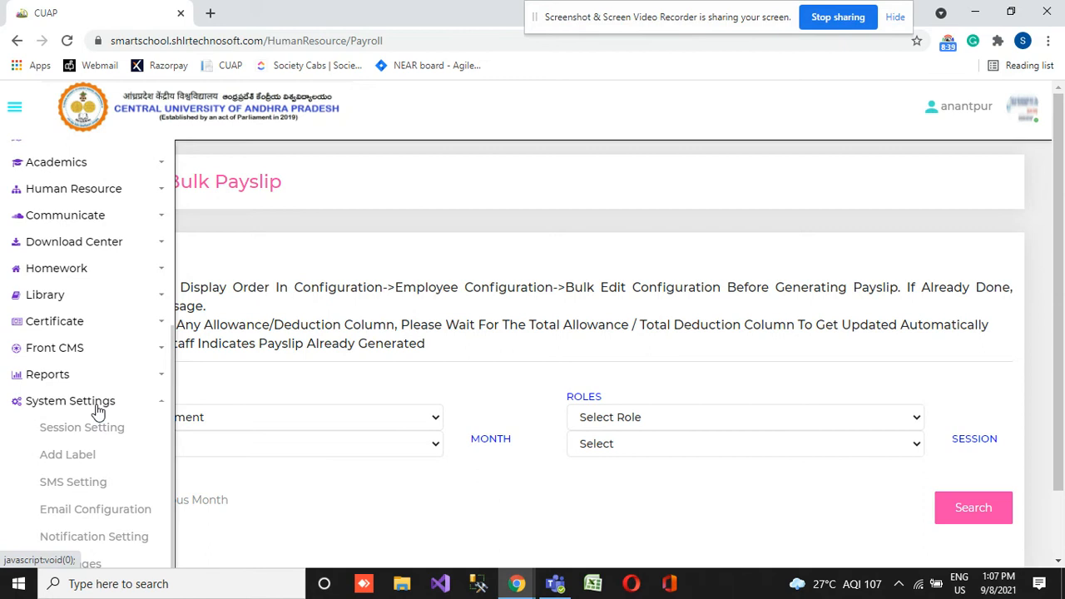
scroll(97, 409, down, 5)
scroll(98, 411, up, 10)
scroll(98, 411, down, 10)
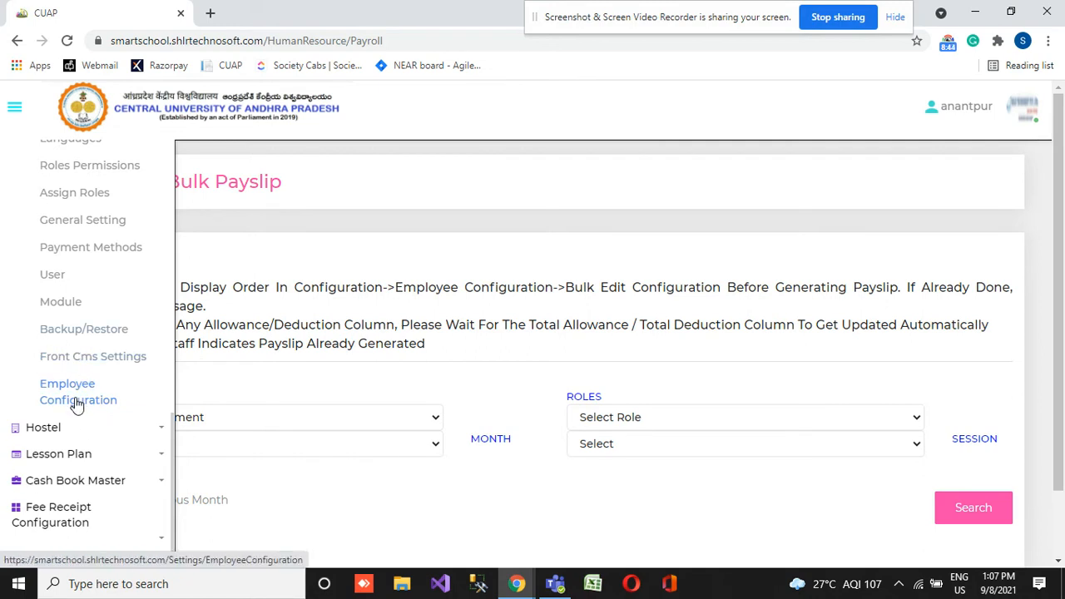
click(76, 404)
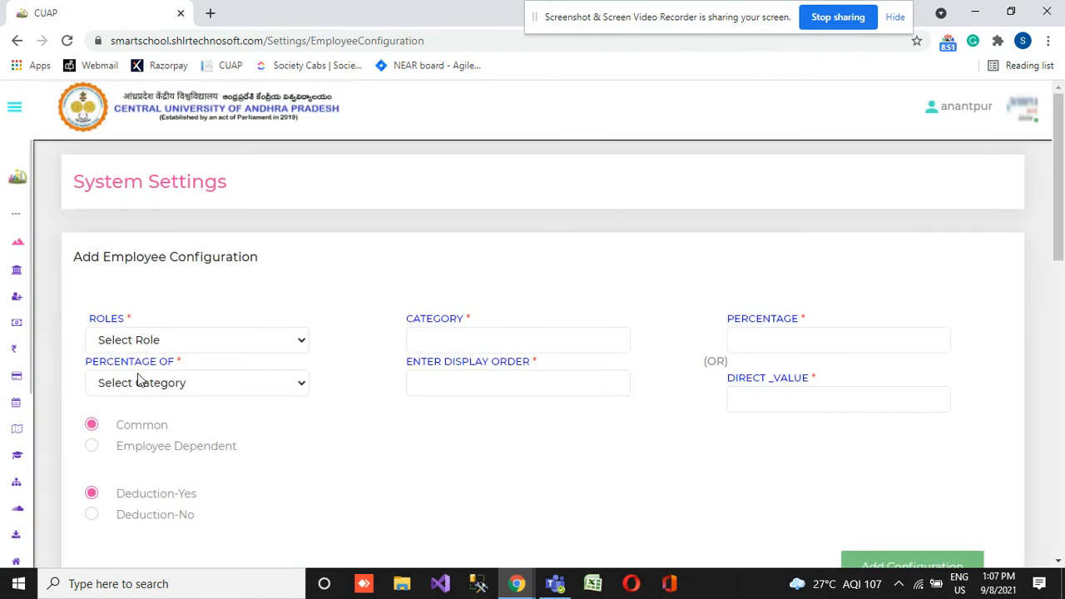
- Choose the Teacher role for the employee configuration and enter EE as the new category
click(176, 346)
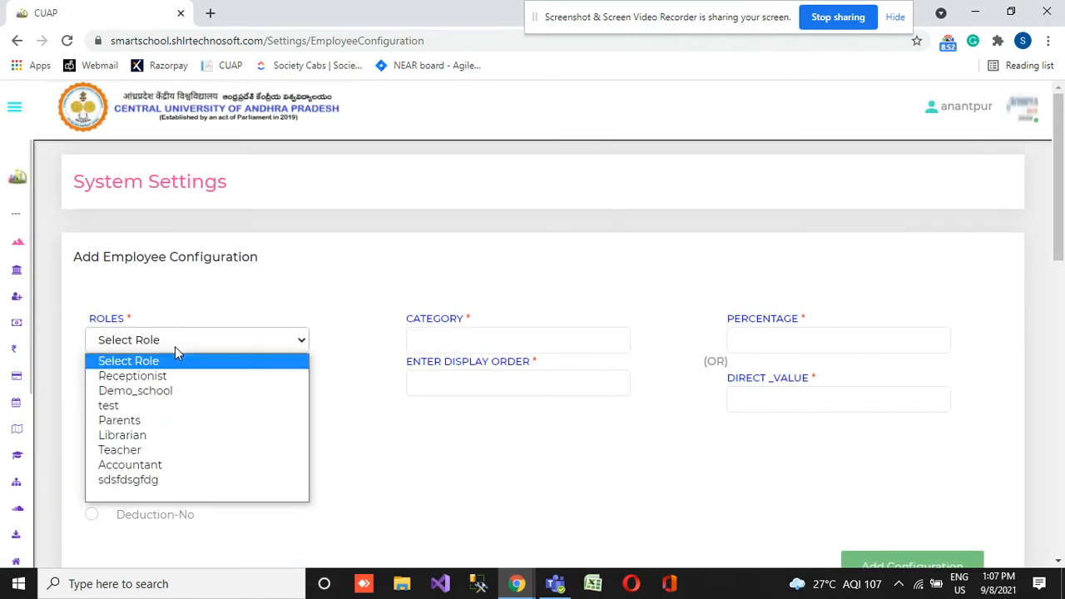
click(166, 451)
scroll(466, 393, down, 1)
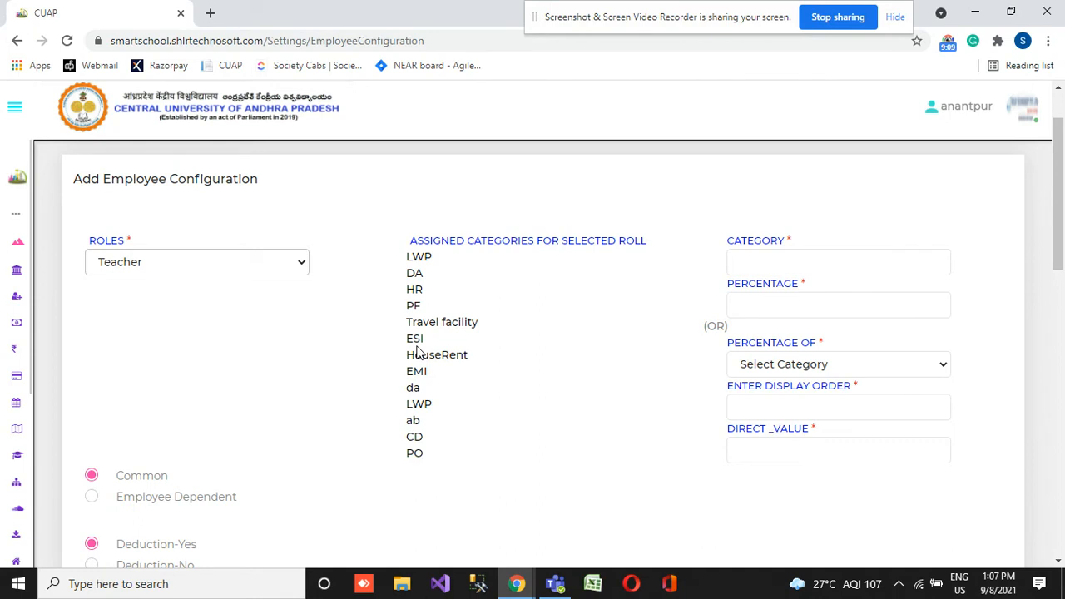
click(815, 263)
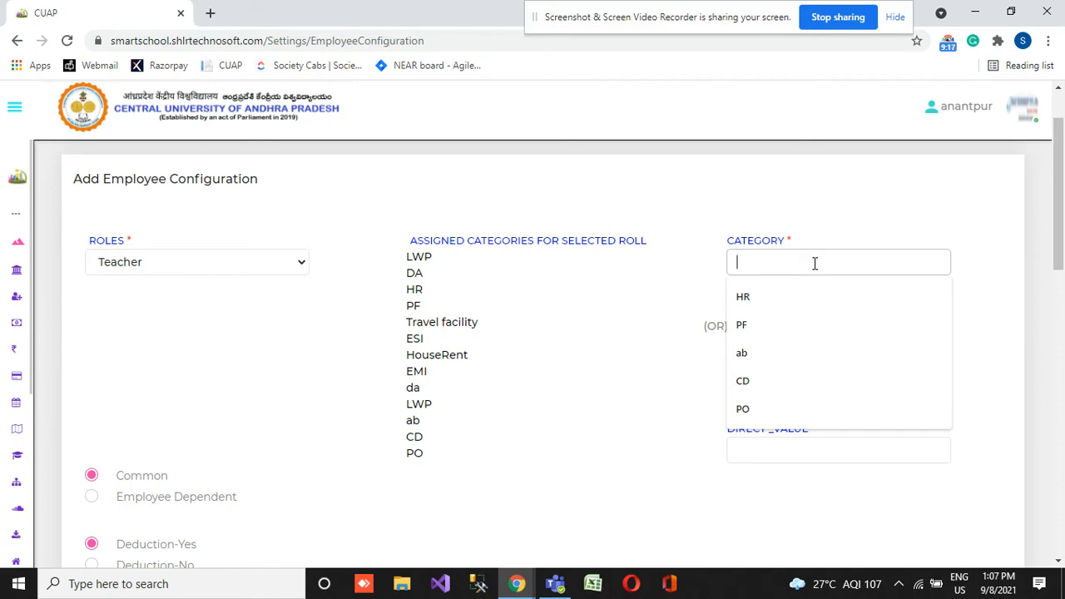
text(ST)
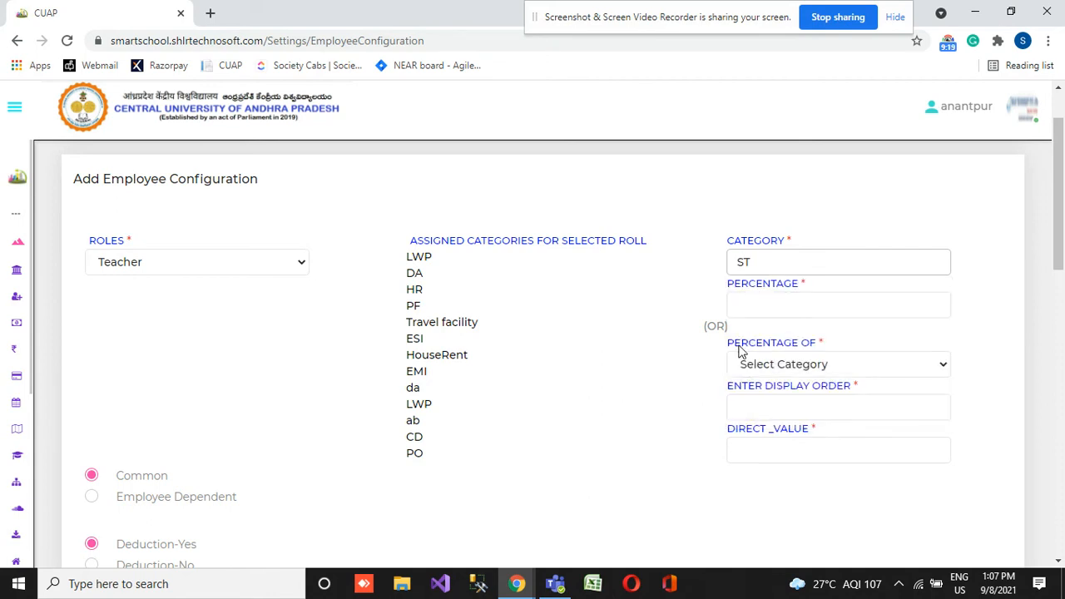
key(BackSpace)
key(BackSpace)
text(EE)
- Set the EE category to 10 percent of Basic with display order 15
click(776, 300)
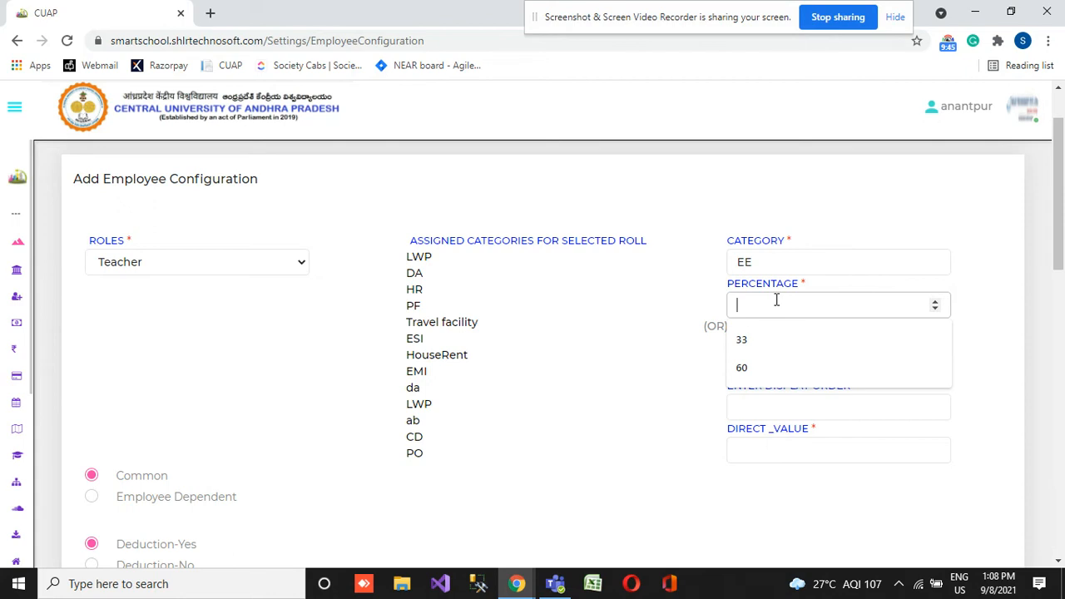
text(10)
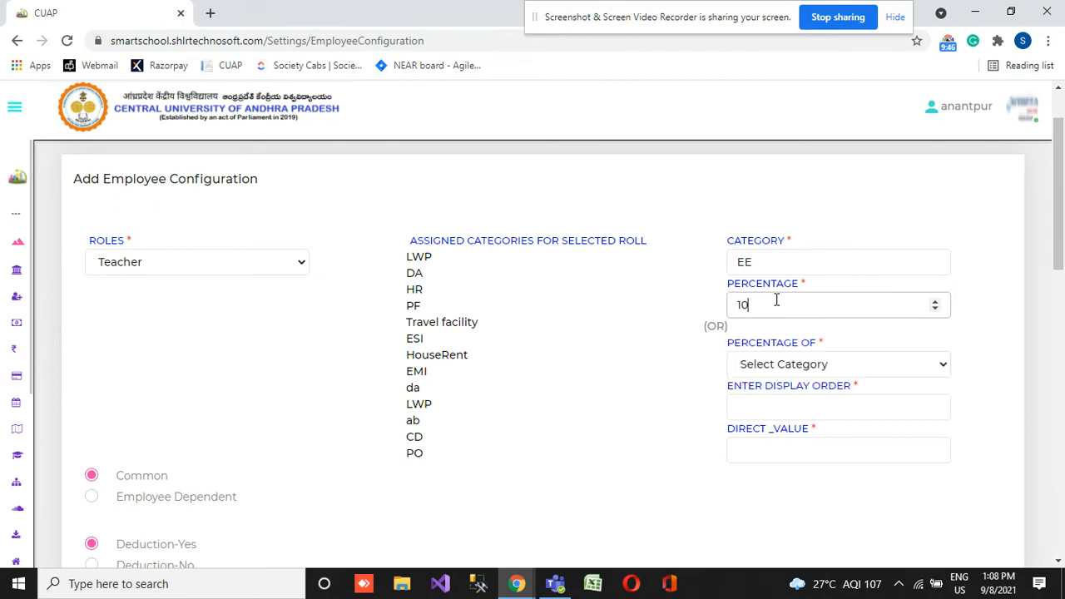
click(826, 368)
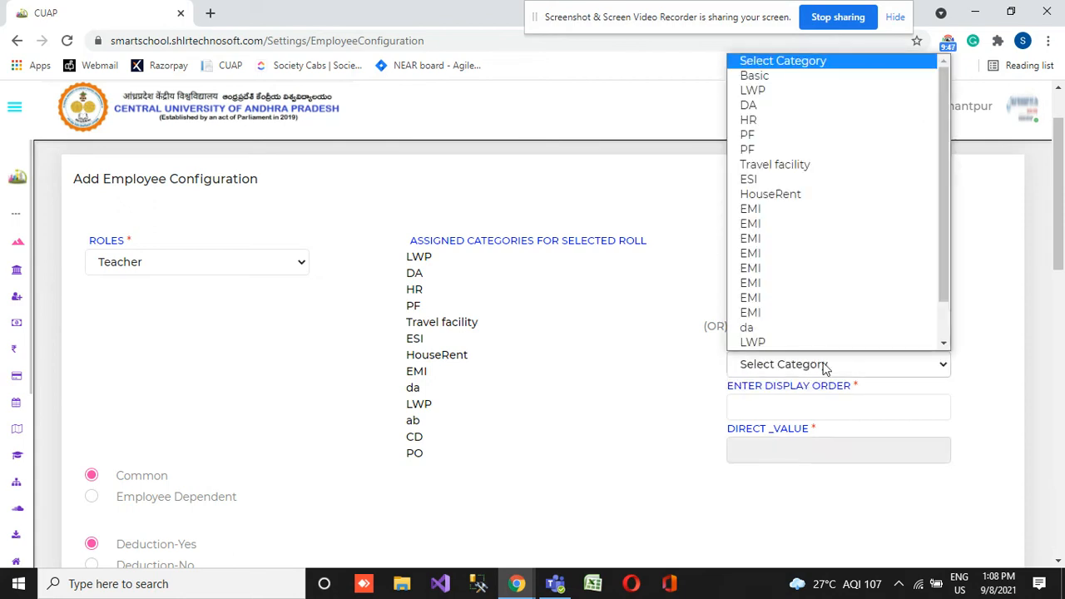
click(802, 75)
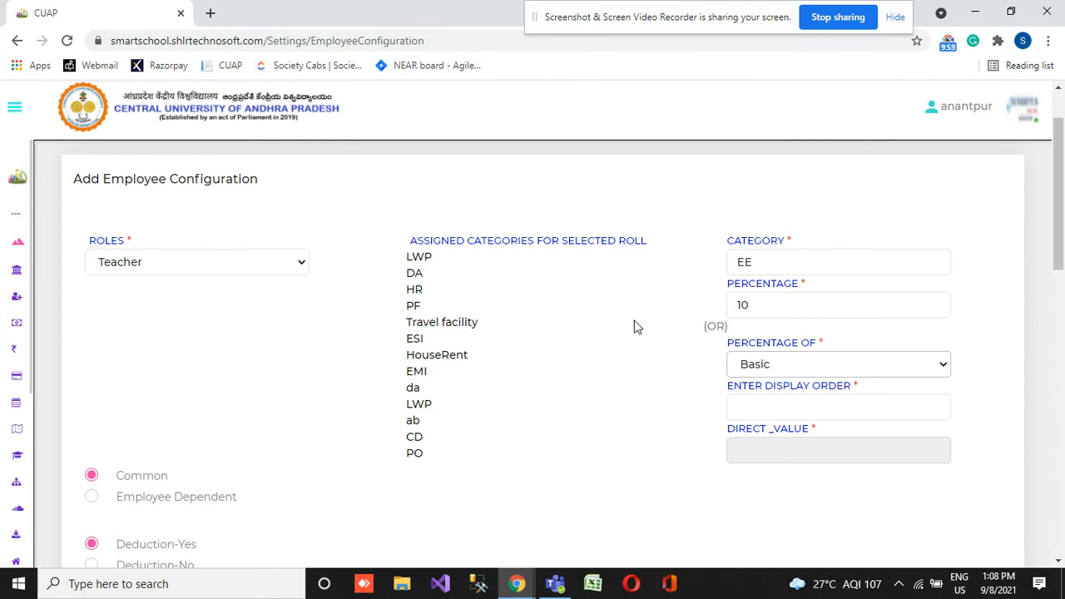
click(786, 409)
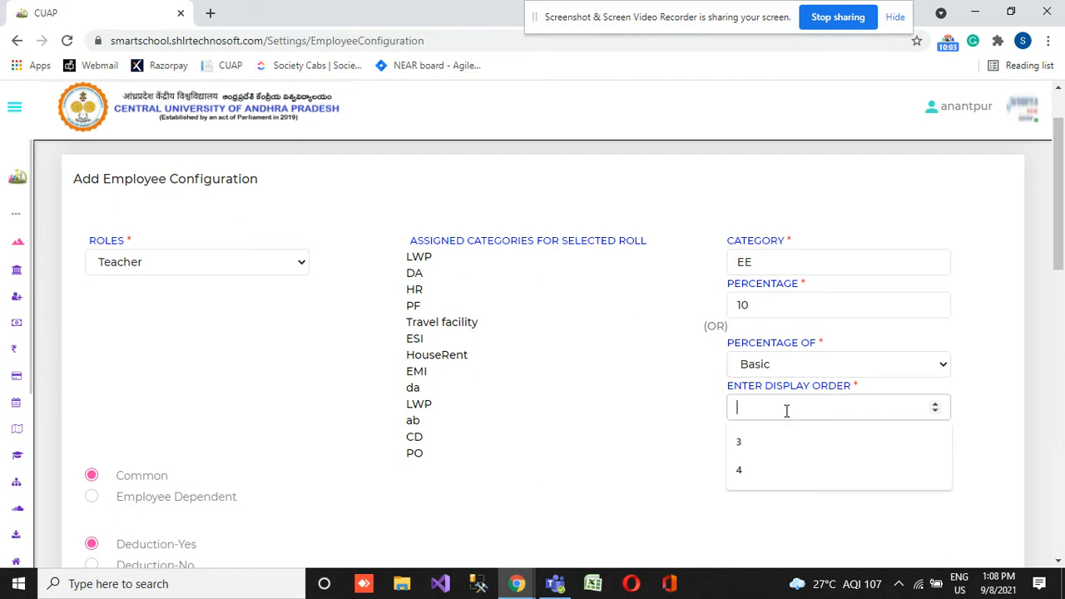
text(15)
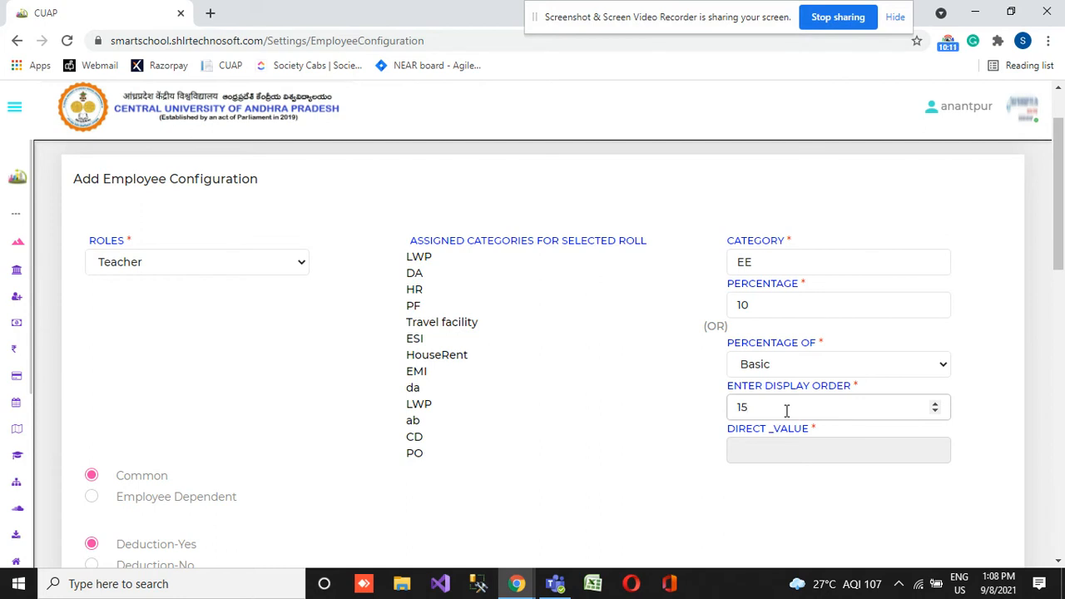
- Review the categories assigned to the Teacher role and the Common, Employee Dependent and Deduction options
drag(414, 258, 427, 457)
click(427, 457)
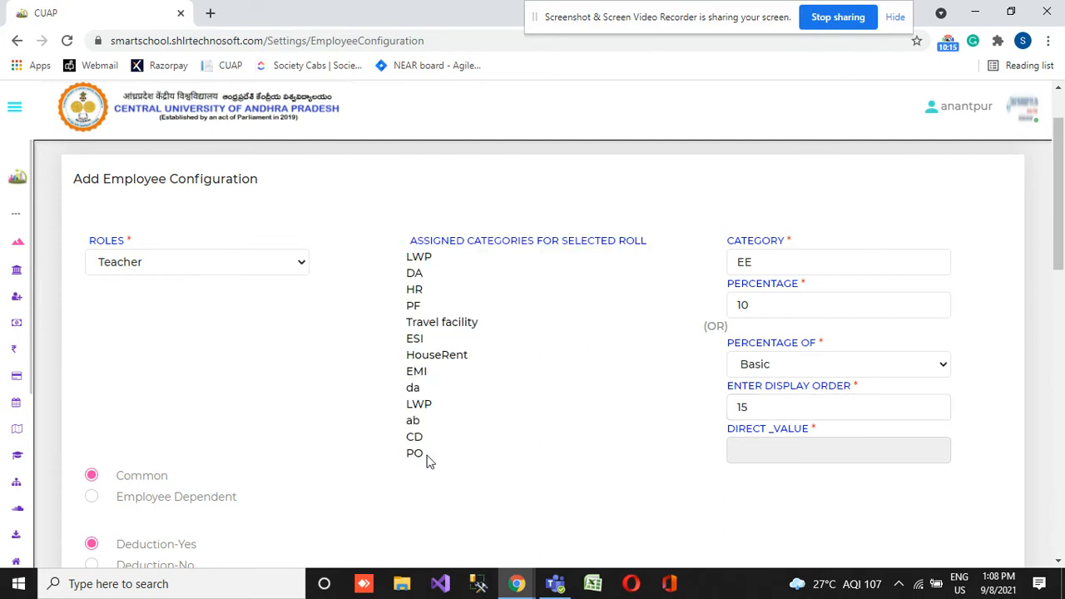
scroll(329, 403, down, 2)
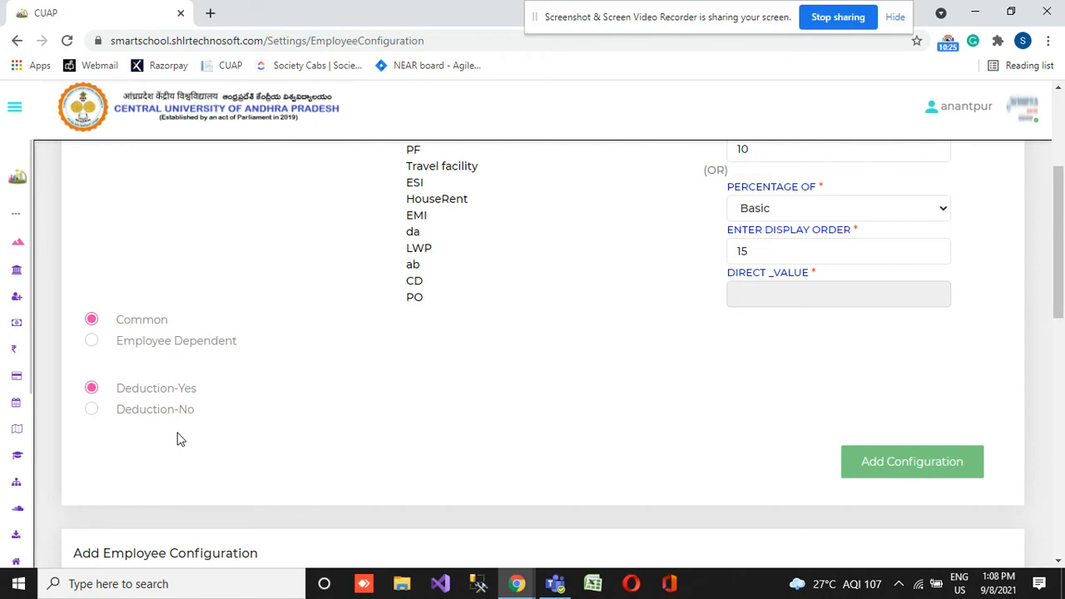
scroll(376, 386, up, 3)
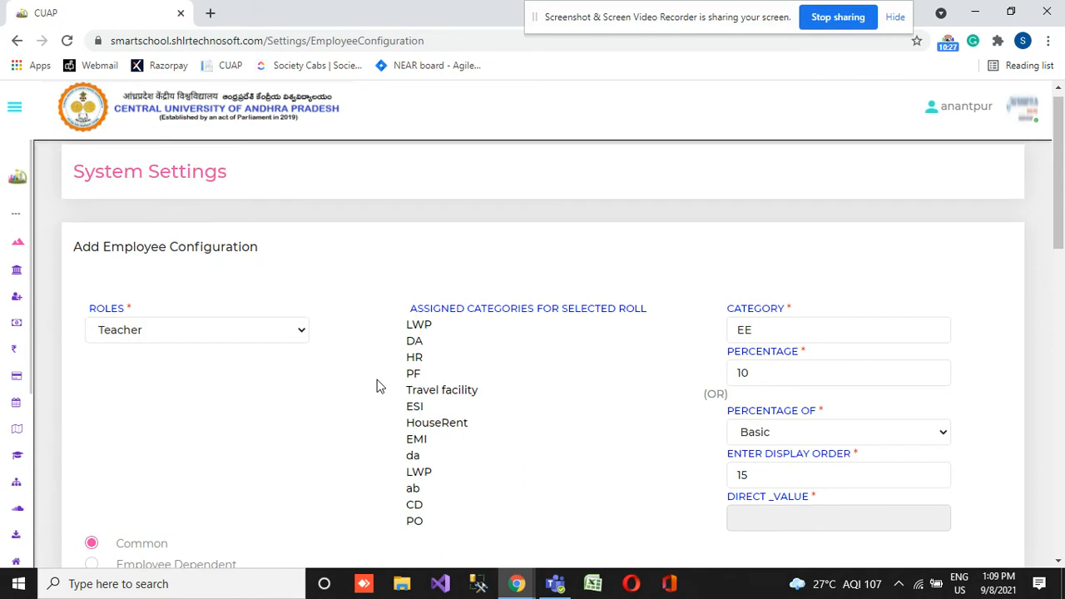
scroll(377, 385, down, 1)
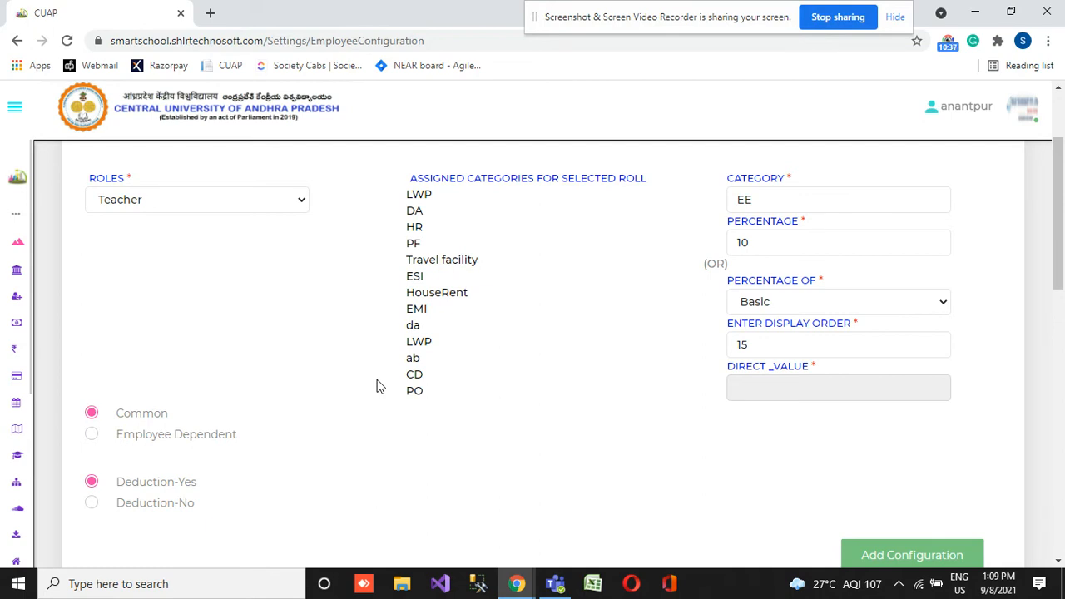
- Mark the EE category as not a deduction and add the configuration for the Teacher role
click(92, 503)
scroll(288, 489, down, 4)
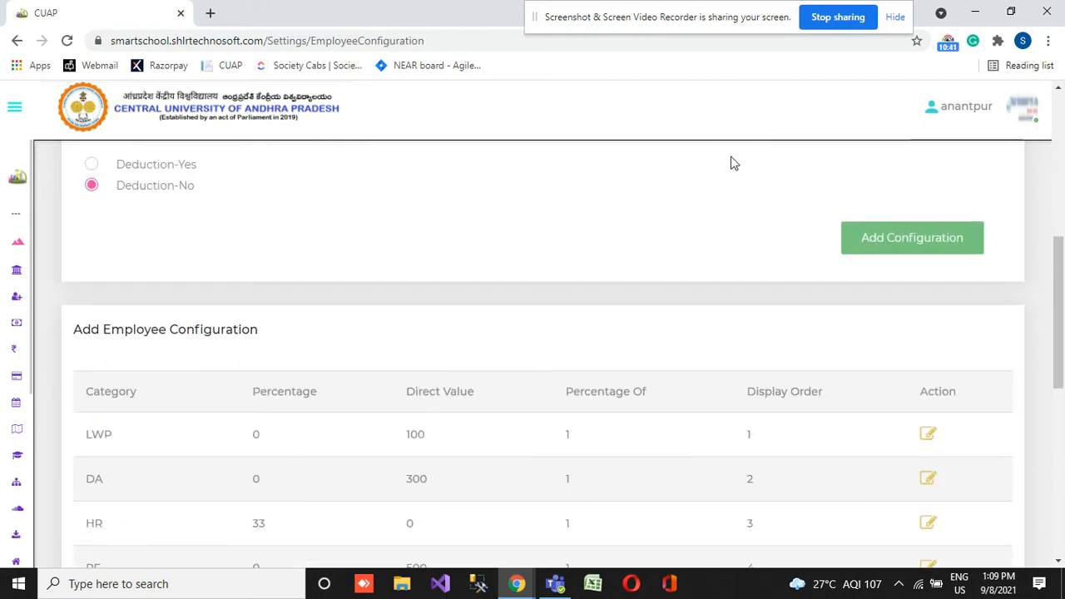
click(945, 239)
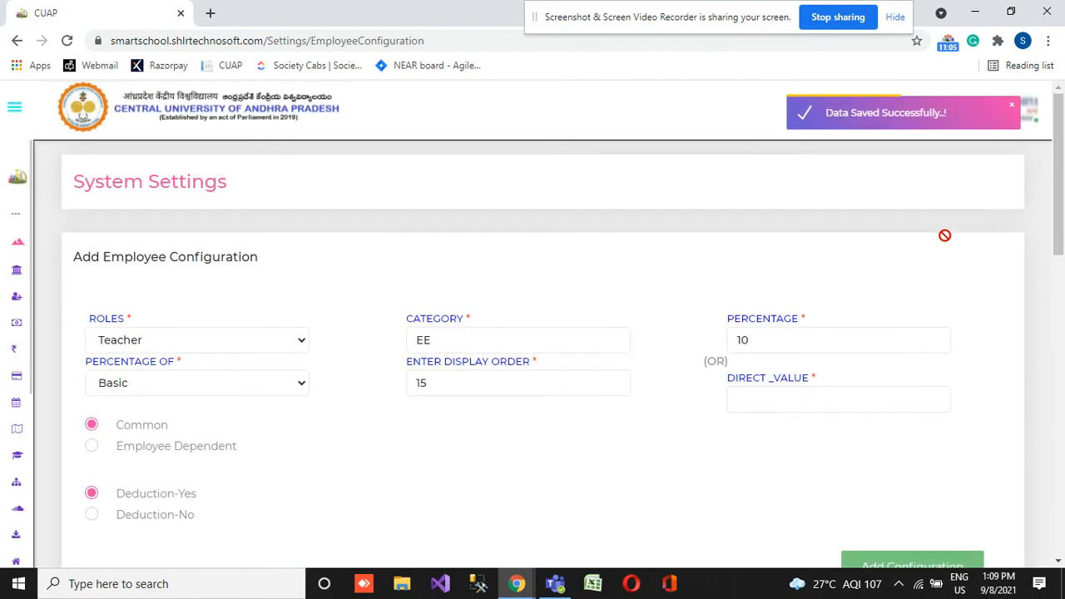
- Examine the employee configuration table, checking the EE category's percentage, direct value, percentage of and display order
scroll(944, 235, down, 3)
scroll(945, 236, down, 8)
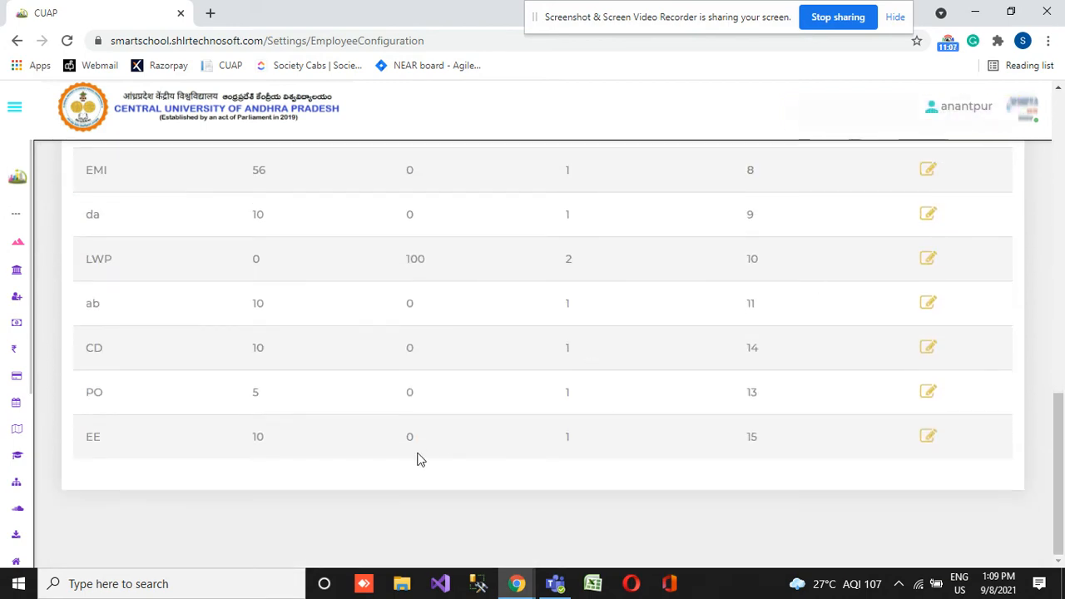
scroll(251, 449, up, 10)
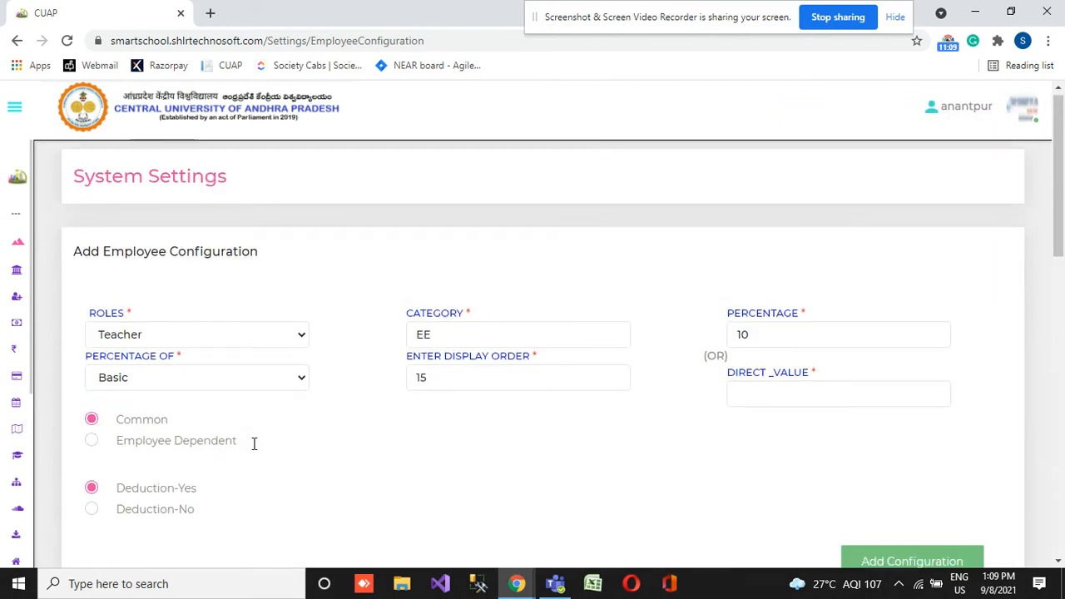
scroll(254, 444, down, 3)
scroll(254, 443, down, 8)
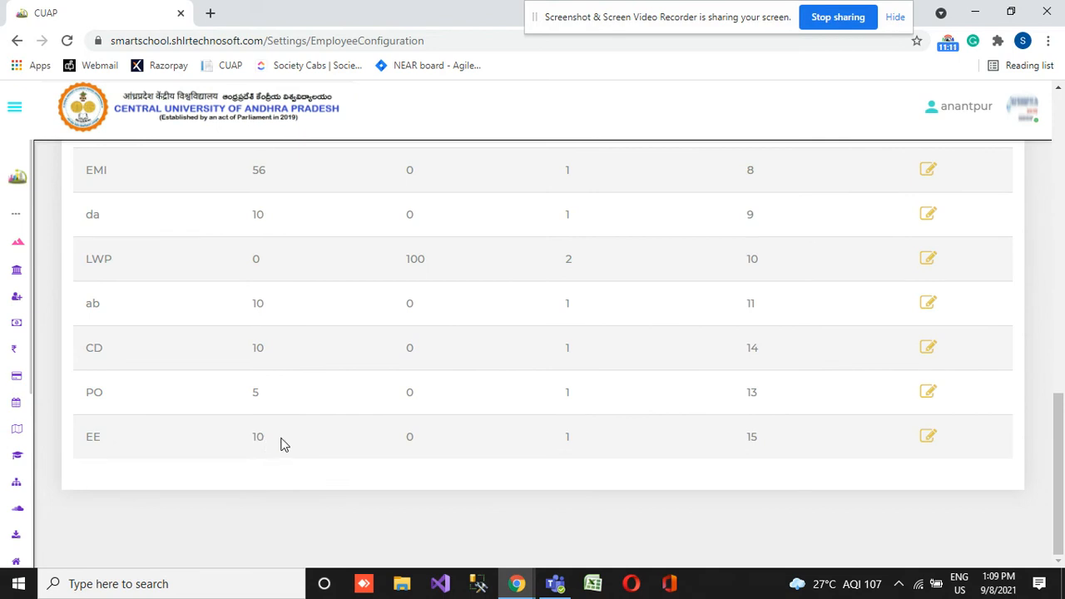
scroll(387, 449, up, 5)
scroll(387, 442, up, 3)
scroll(387, 442, down, 5)
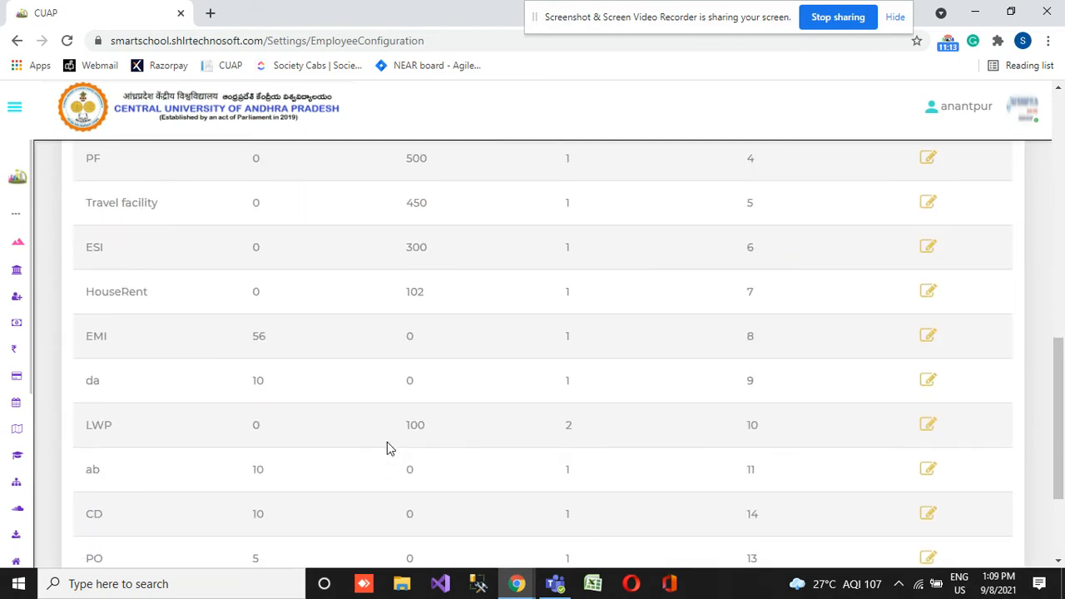
scroll(387, 442, up, 2)
scroll(387, 449, up, 1)
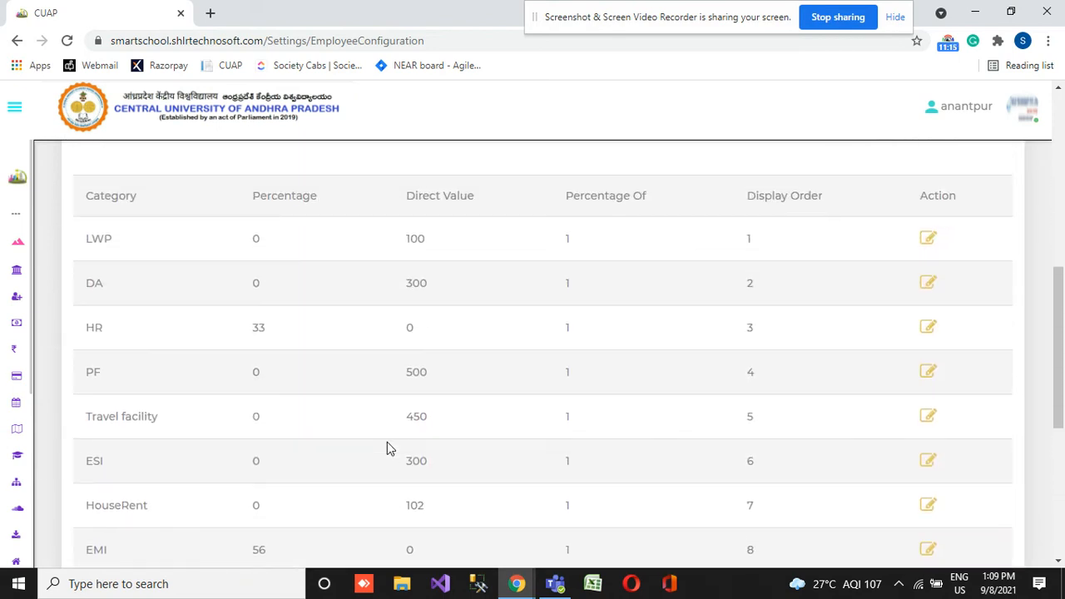
scroll(387, 442, down, 5)
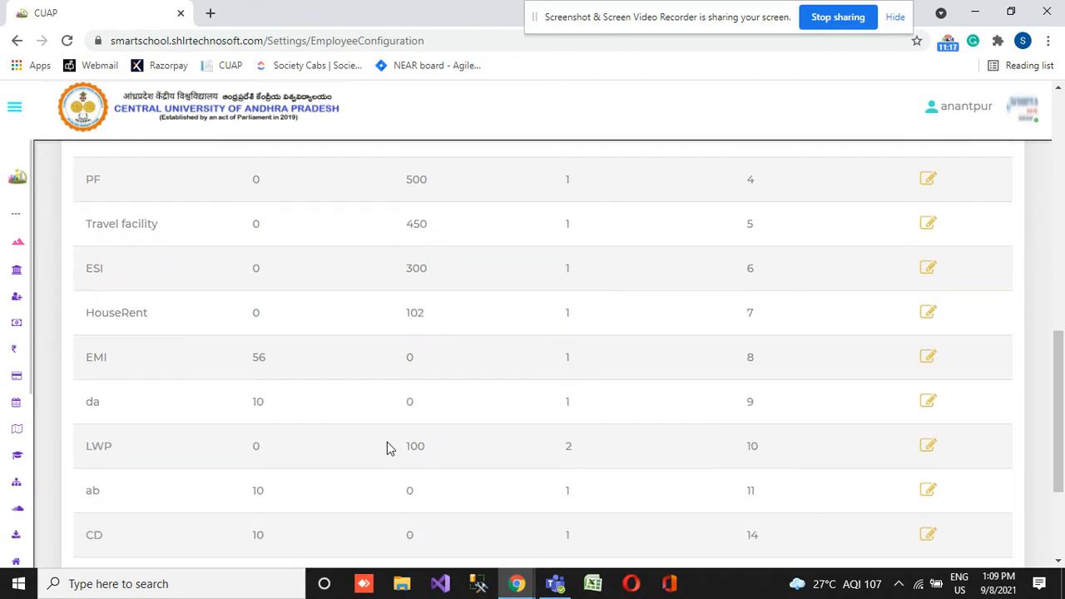
scroll(613, 428, up, 6)
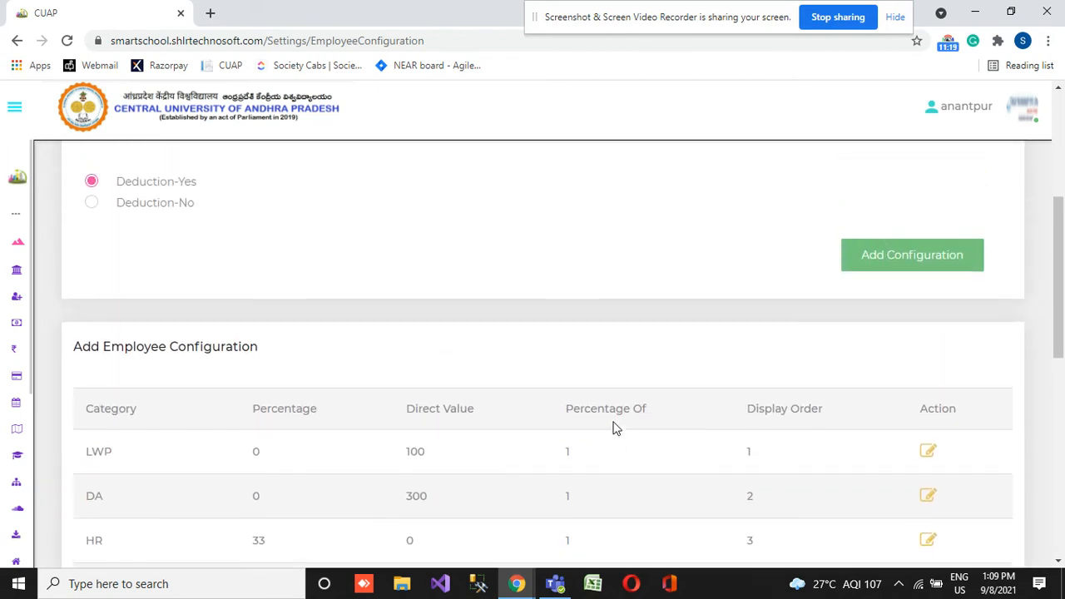
scroll(613, 428, down, 3)
scroll(613, 428, down, 4)
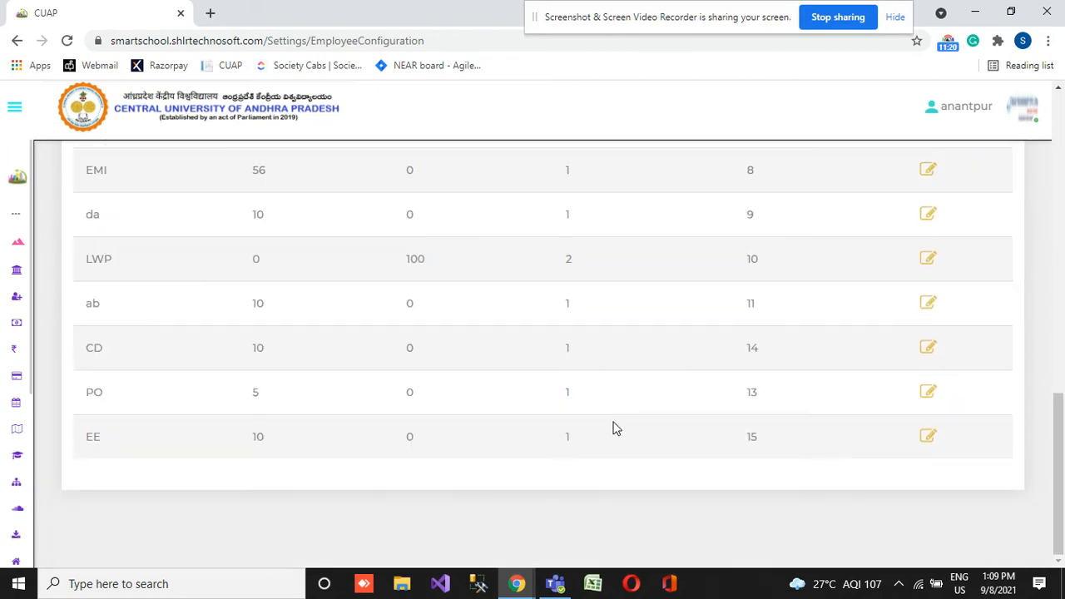
double_click(568, 437)
drag(568, 437, 752, 433)
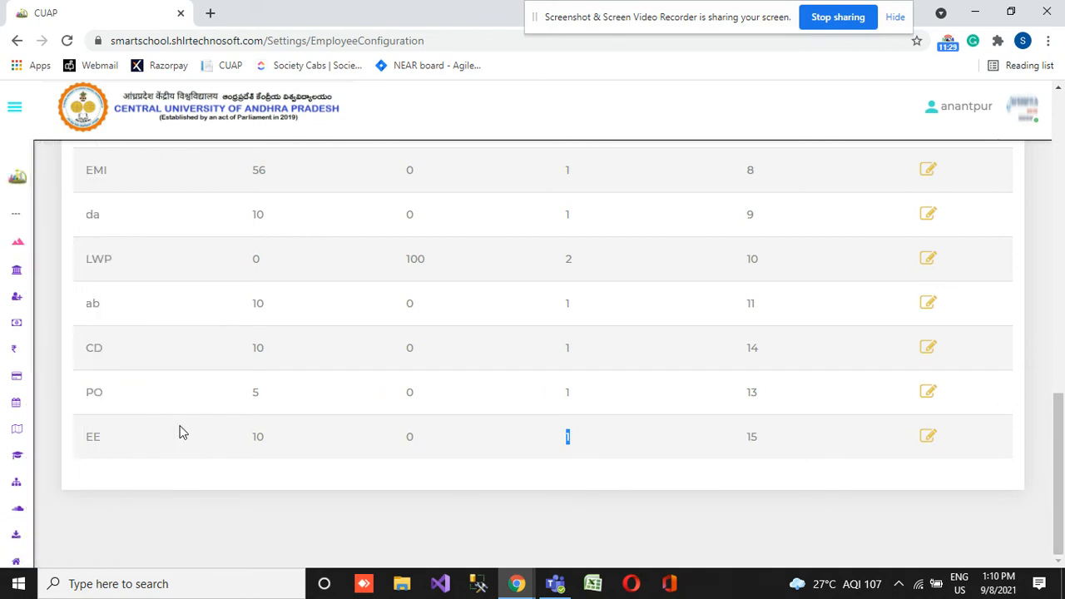
- Open the Payroll page of the Human Resource module for generating bulk payslips
mouse_move(3, 475)
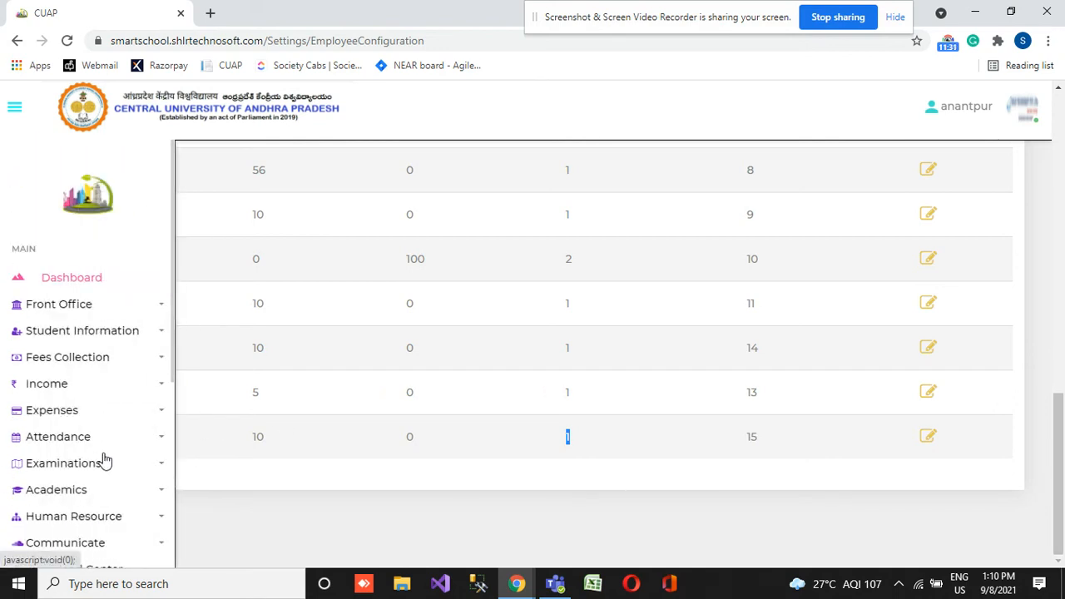
click(93, 516)
scroll(93, 516, down, 5)
click(73, 192)
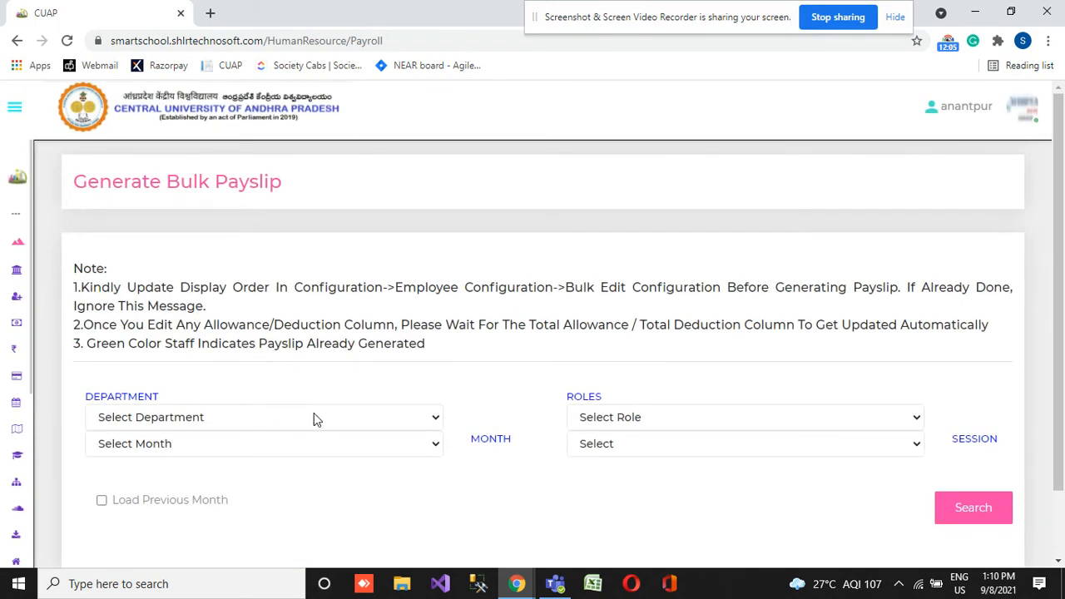
- Search for payroll staff in the Computer Science department with month May, role Teacher and session 2020-2021
click(264, 422)
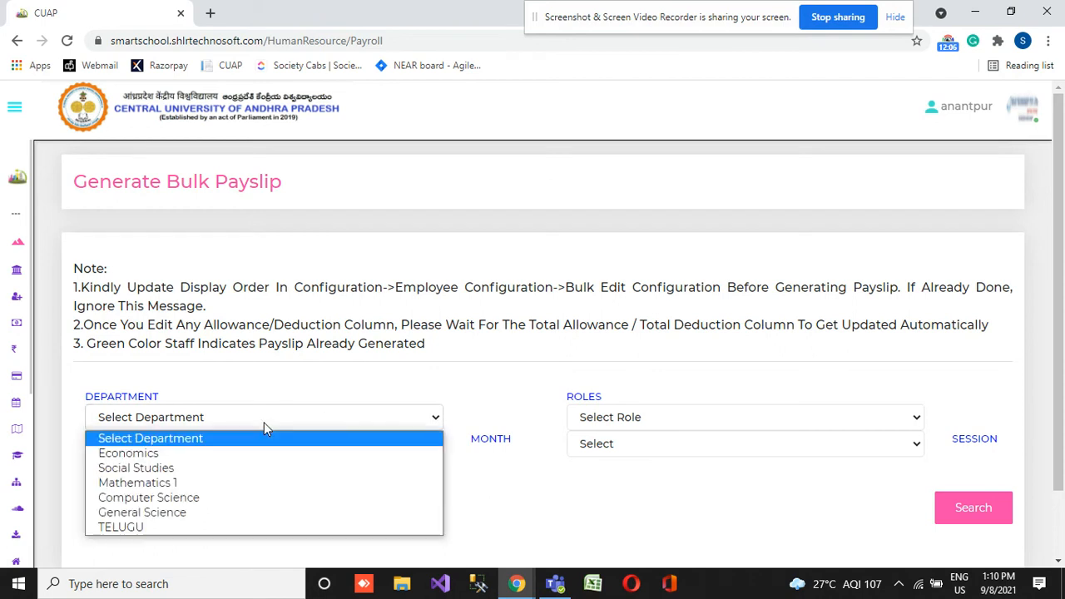
click(171, 499)
click(199, 449)
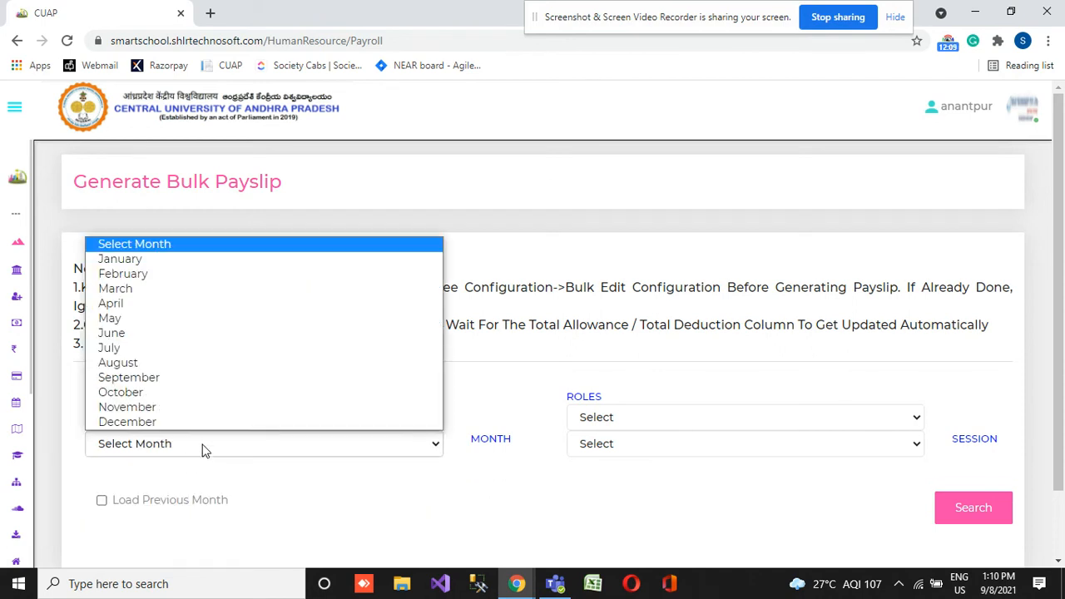
click(131, 320)
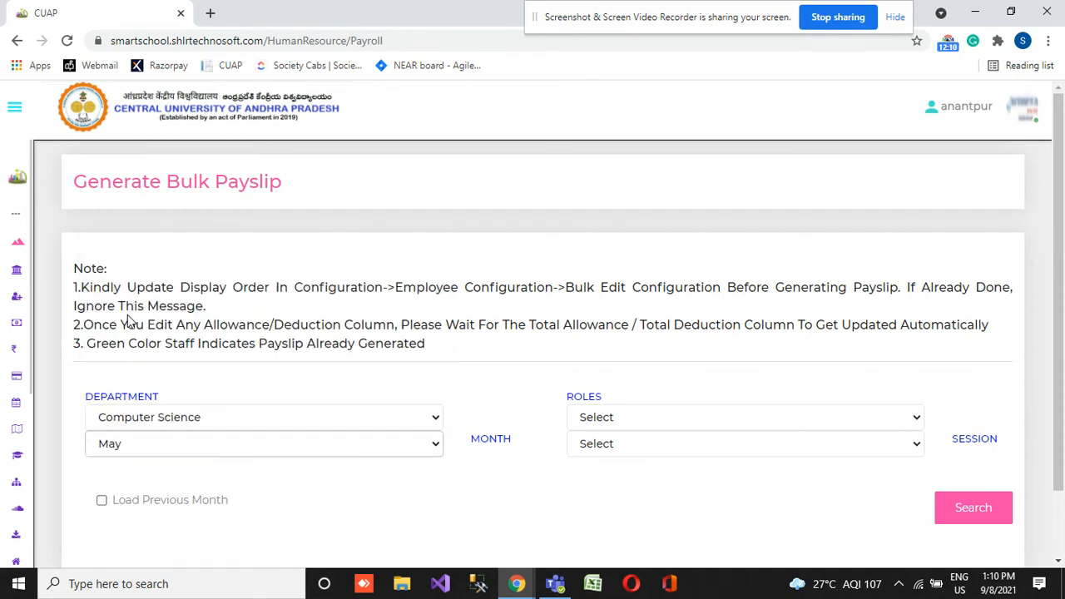
click(591, 420)
click(603, 454)
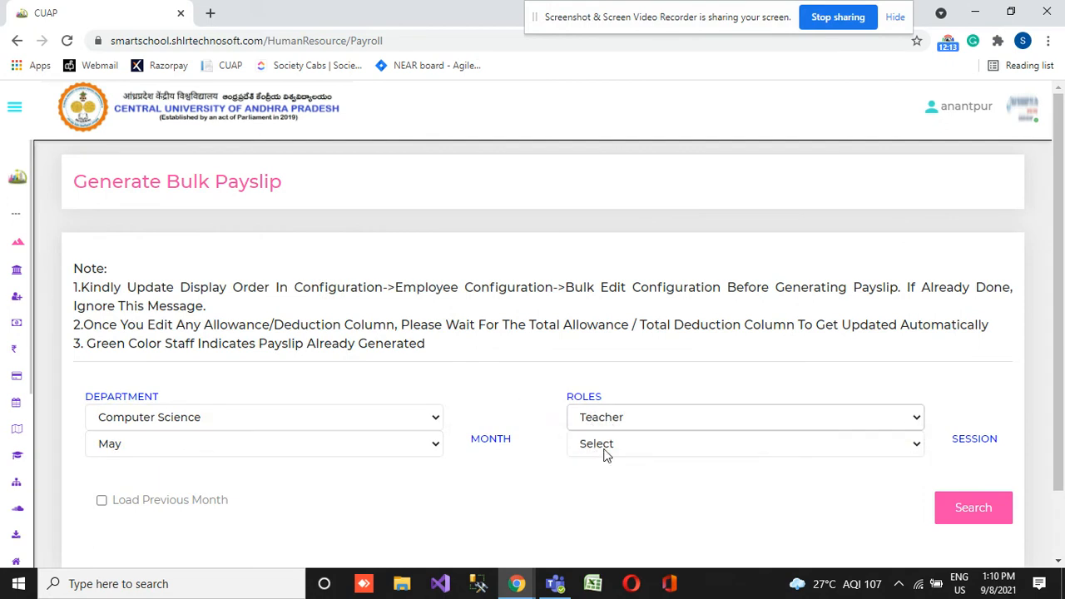
click(639, 445)
click(630, 481)
scroll(627, 488, down, 1)
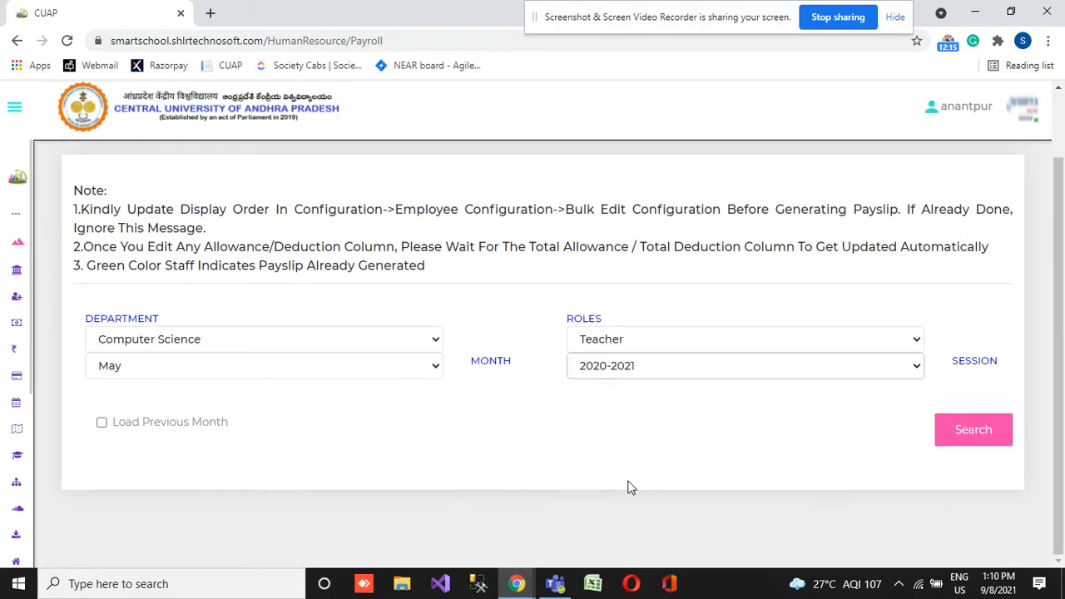
click(999, 431)
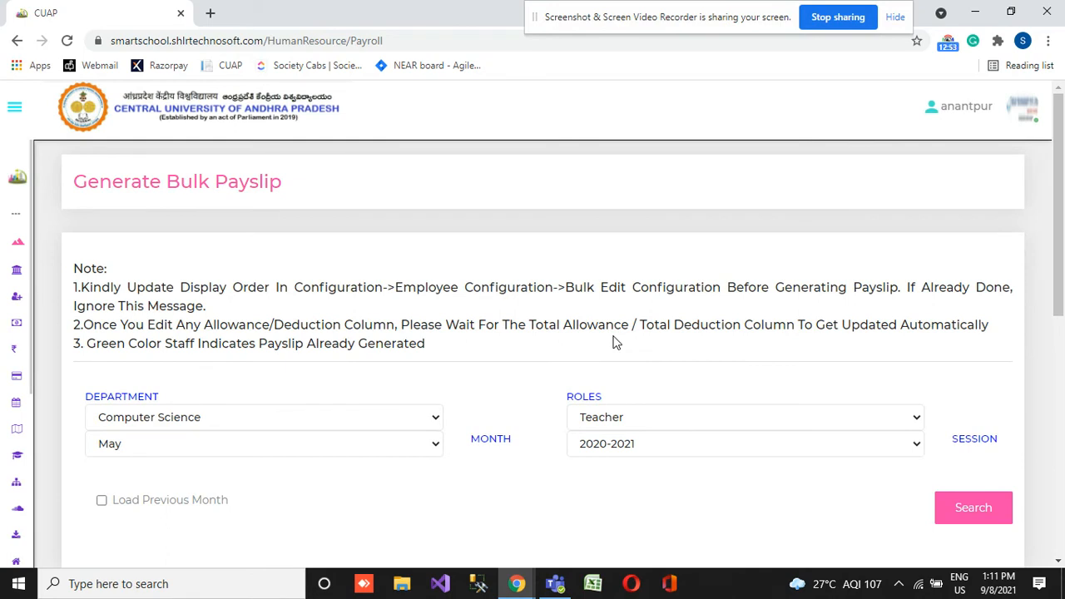
- Check the first staff member's salary amounts, start creating that employee's payslip and expand its category list
scroll(616, 341, down, 6)
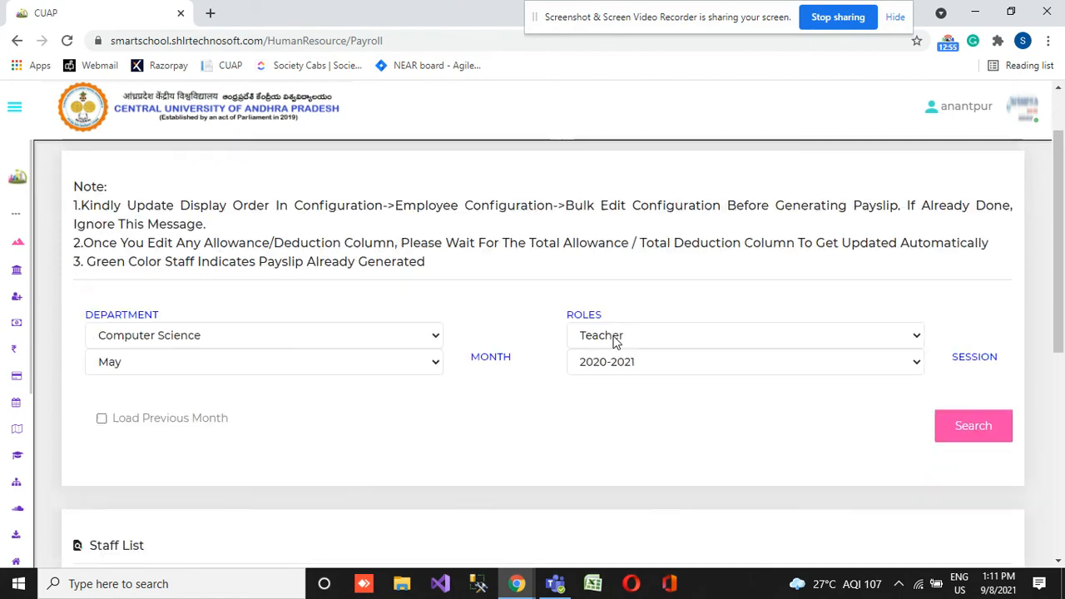
drag(350, 429, 287, 464)
double_click(303, 267)
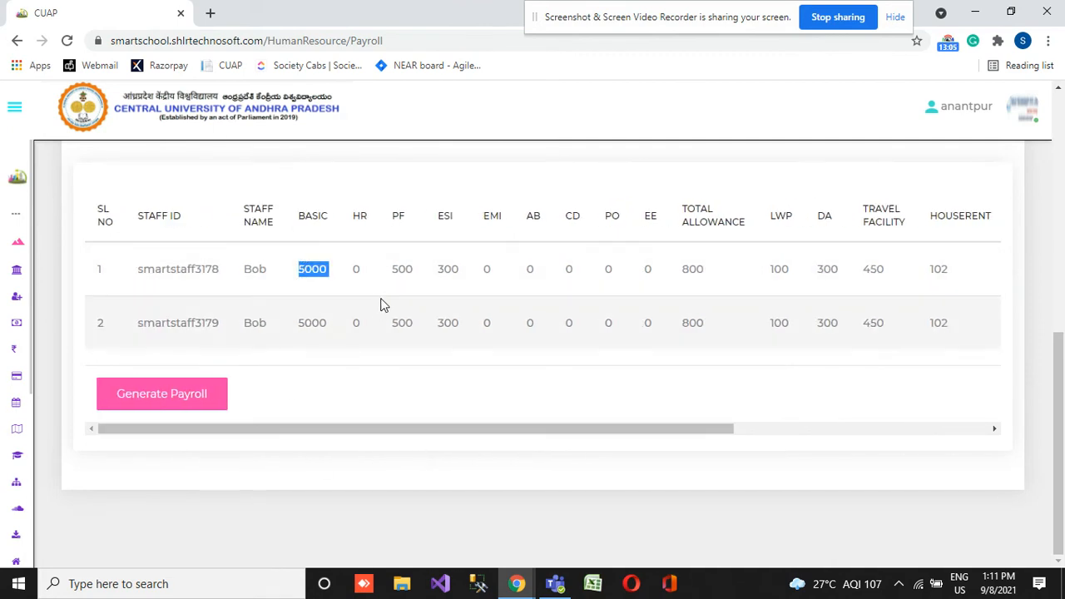
double_click(404, 268)
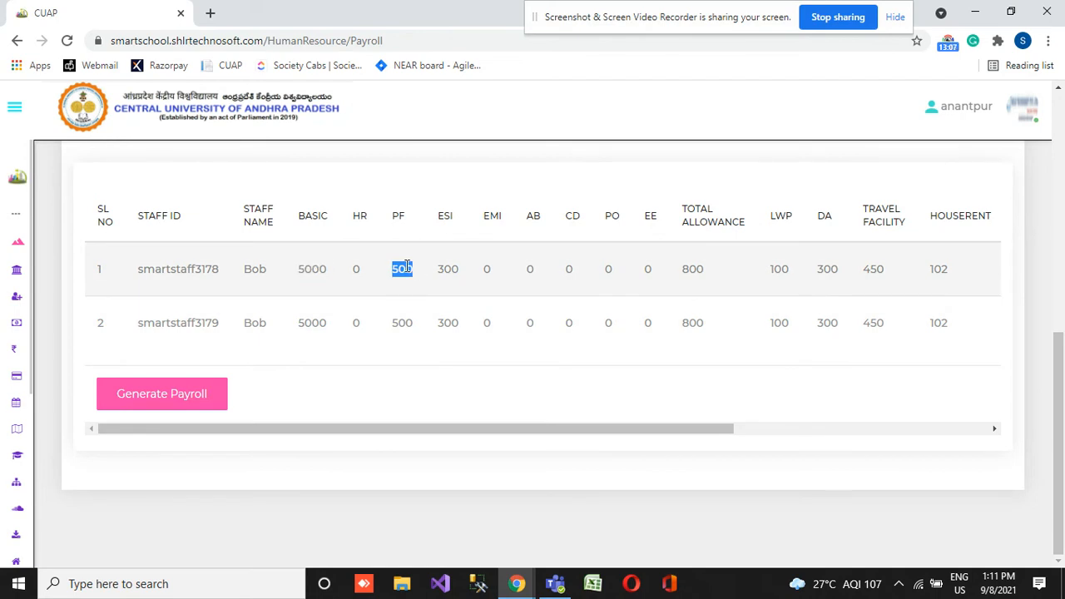
drag(656, 428, 922, 436)
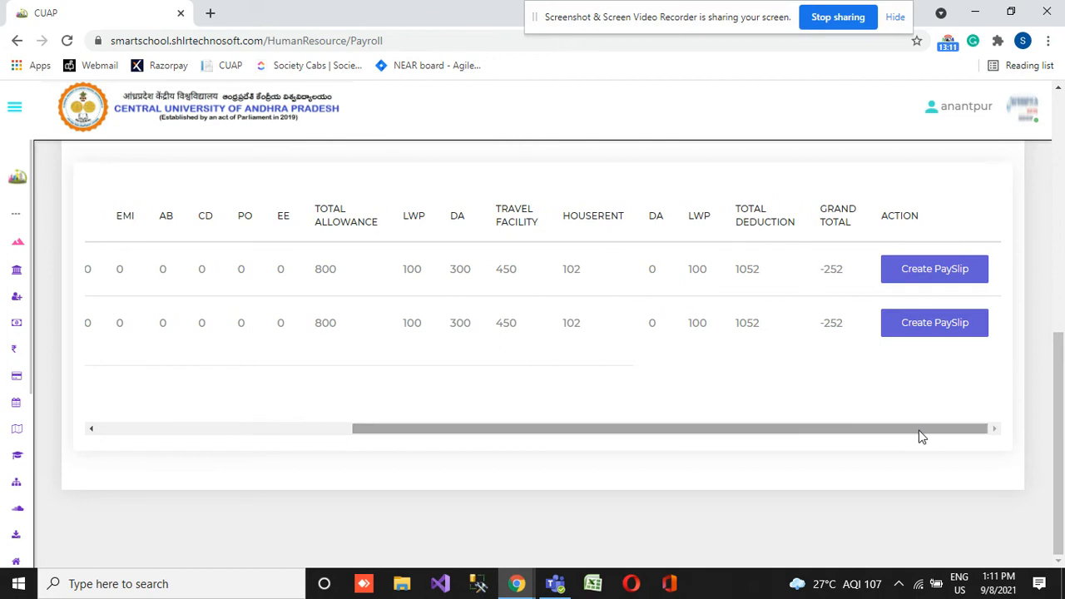
click(922, 278)
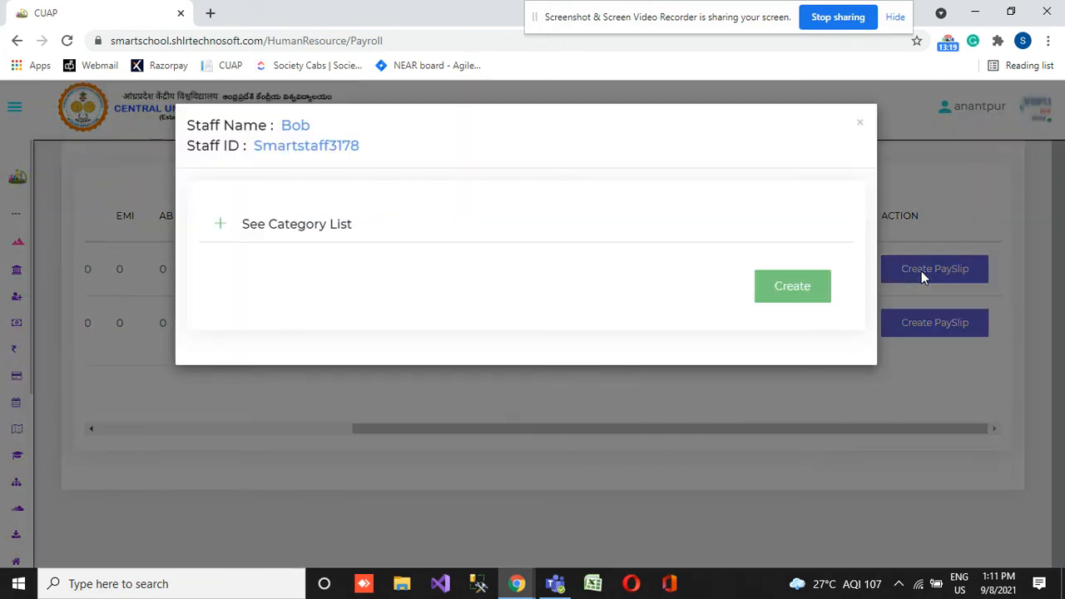
click(324, 226)
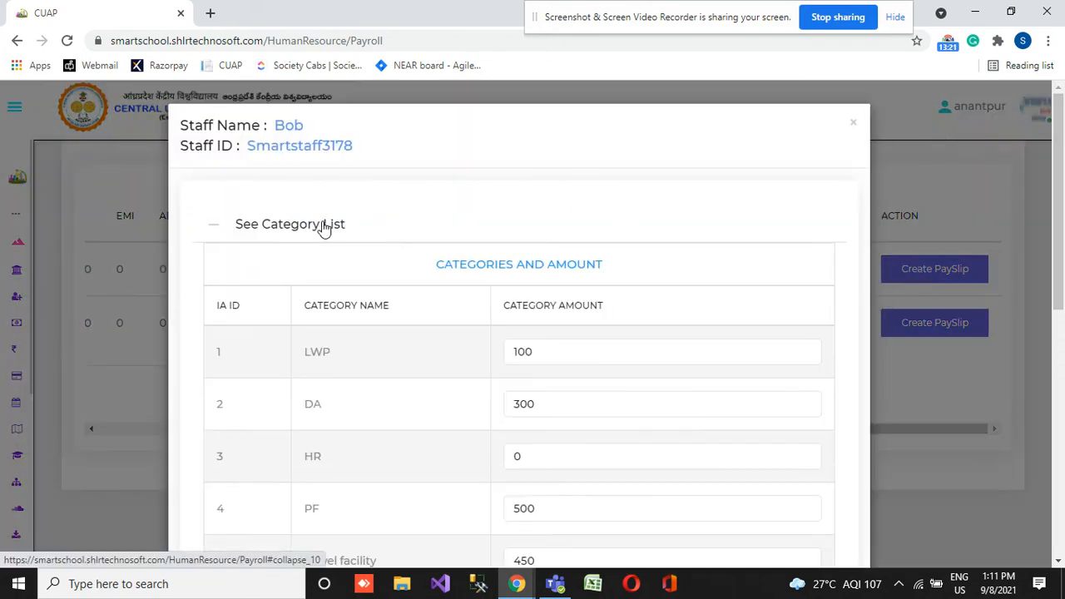
- Set the EE category amount to 500 and create the first staff member's payslip
scroll(560, 441, down, 10)
click(534, 389)
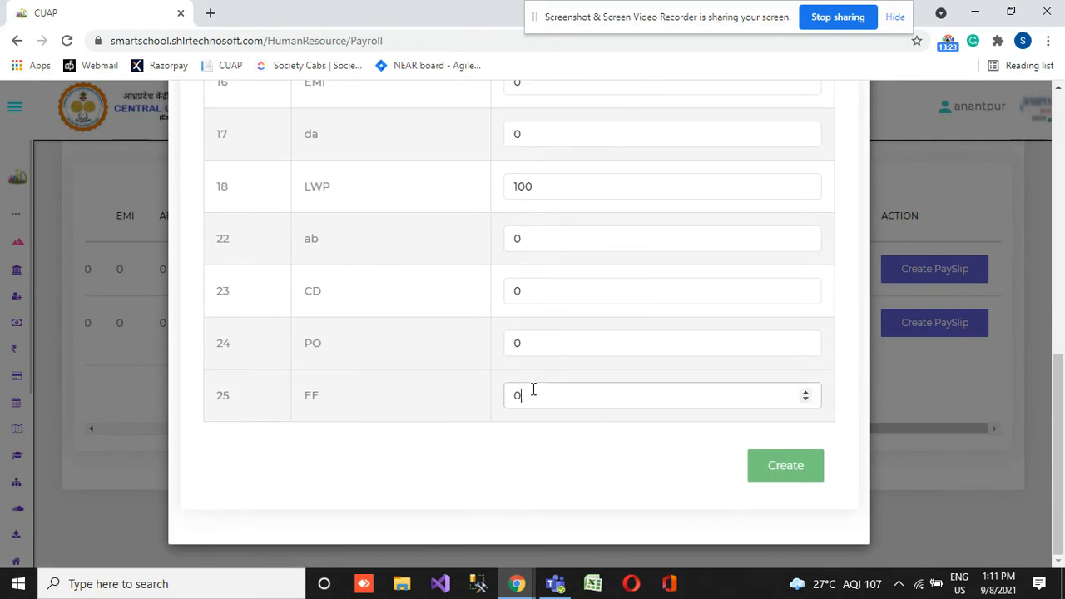
key(BackSpace)
text(60)
key(BackSpace)
key(BackSpace)
text(500)
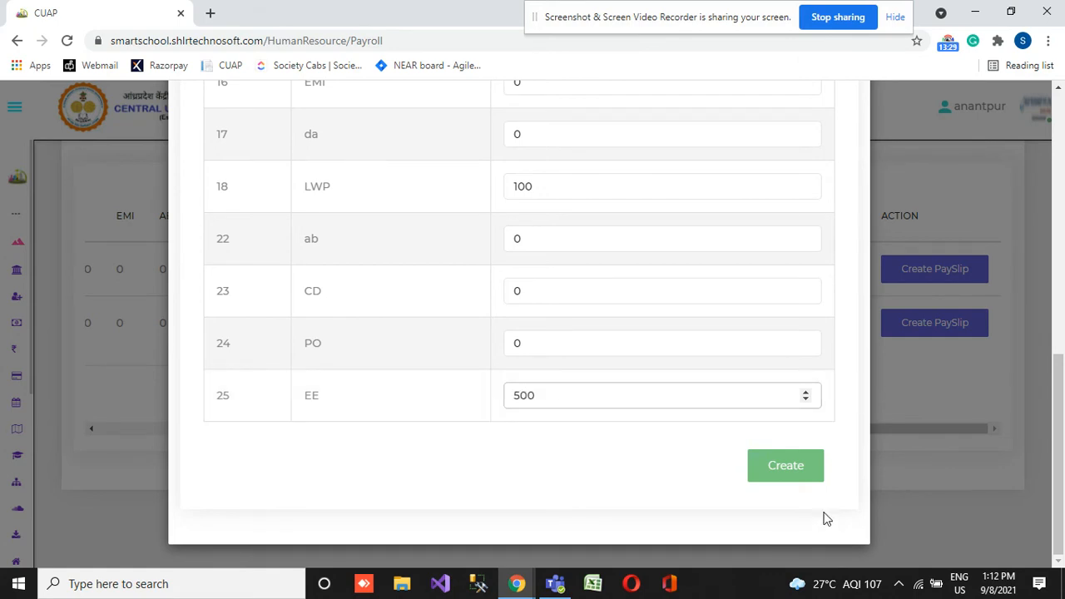
click(799, 471)
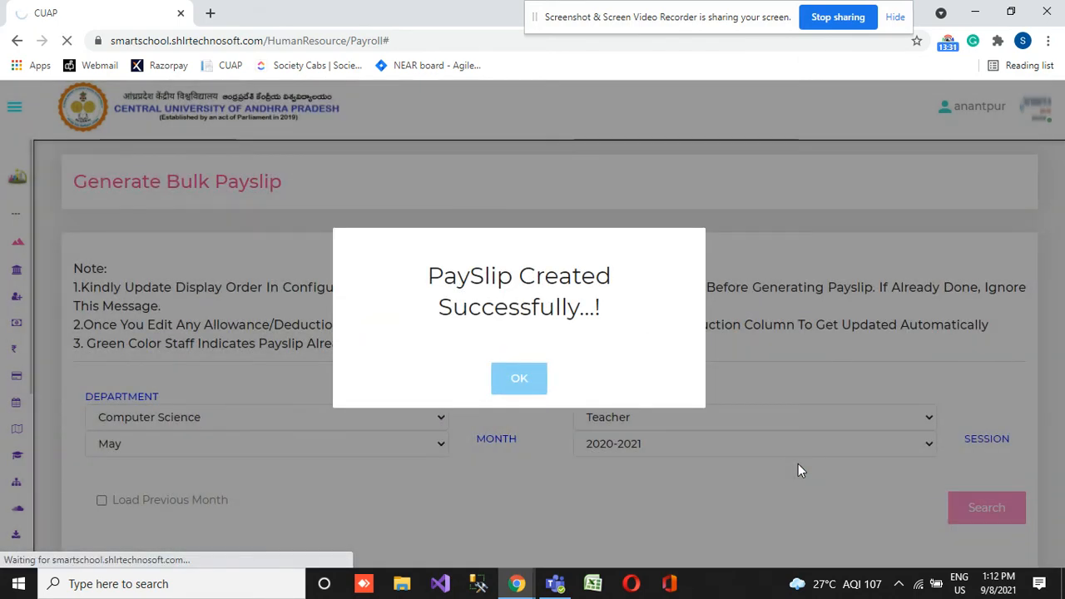
click(520, 379)
- Check the updated staff list and generate the payroll for the listed teachers
scroll(533, 375, down, 6)
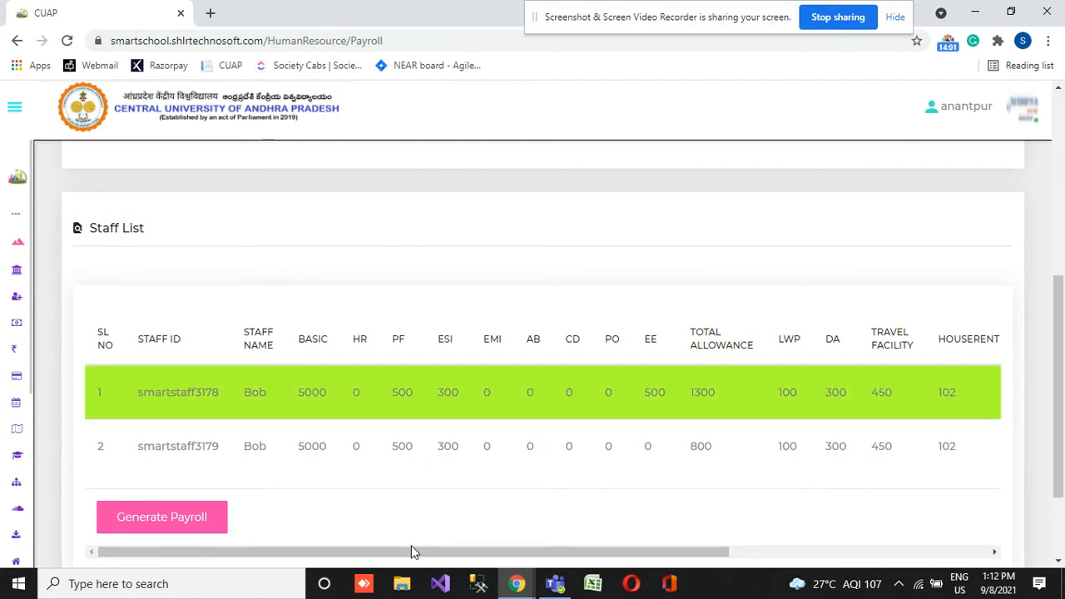
drag(454, 556, 280, 564)
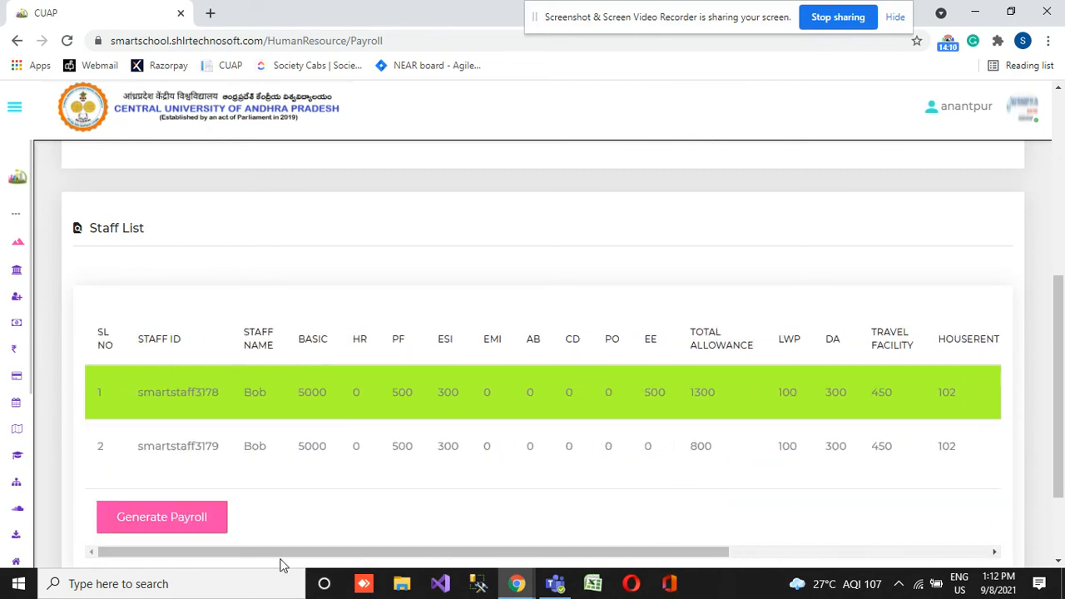
click(143, 530)
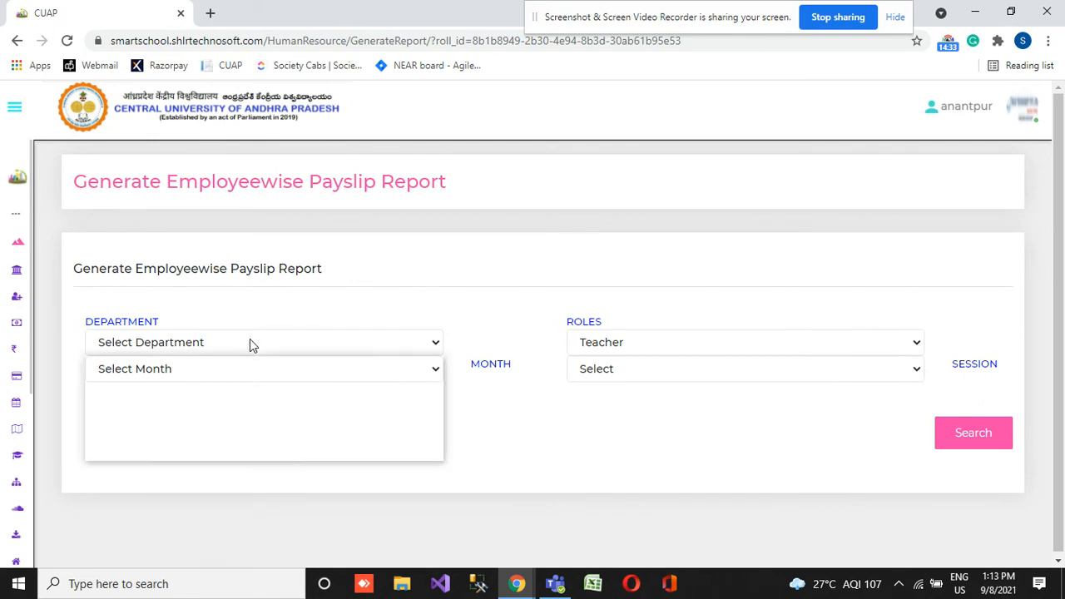
- Search the employeewise payslip report for Computer Science, month June, role Teacher and session 2020-2021, and dismiss the message
click(249, 343)
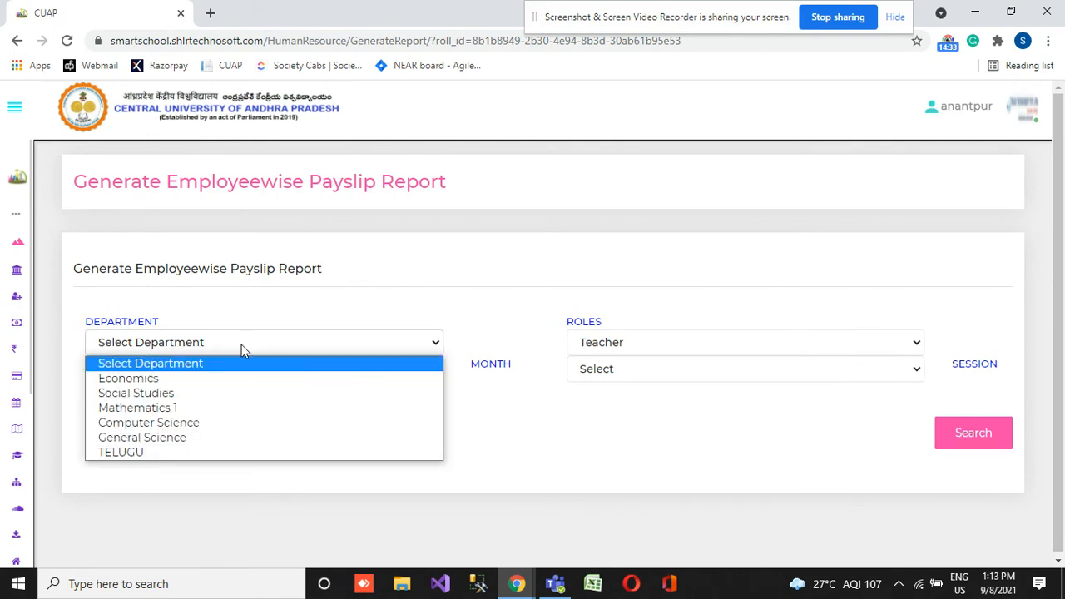
click(150, 423)
click(209, 372)
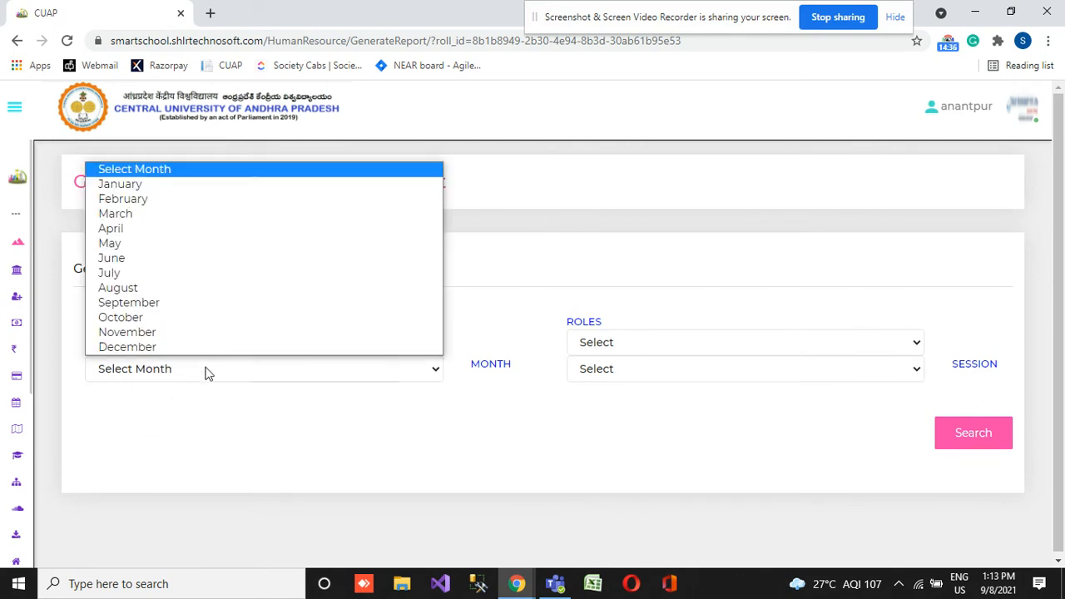
click(190, 260)
click(603, 348)
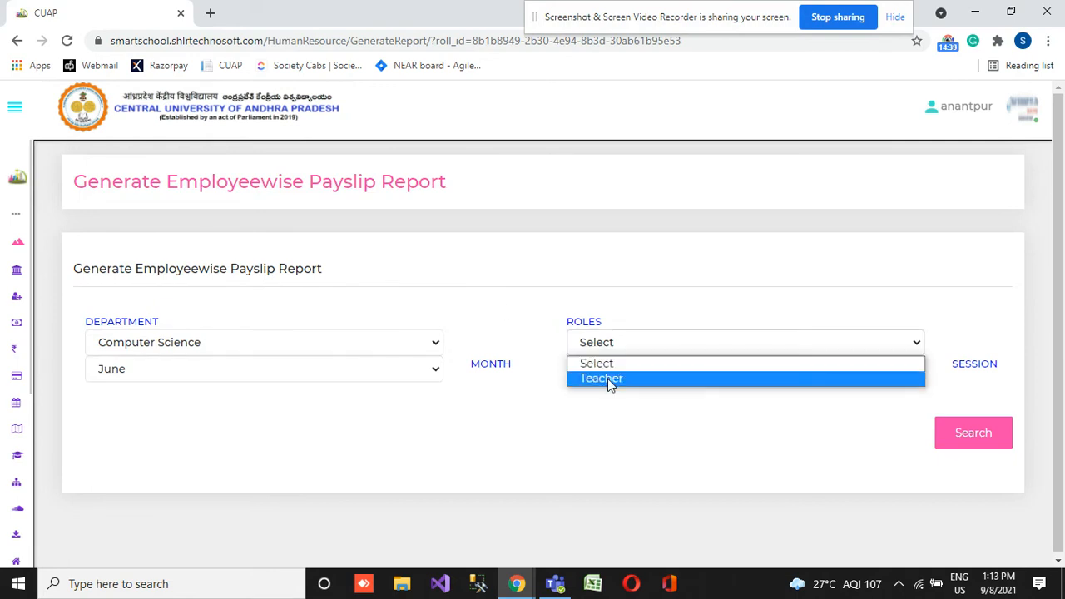
click(608, 381)
click(654, 369)
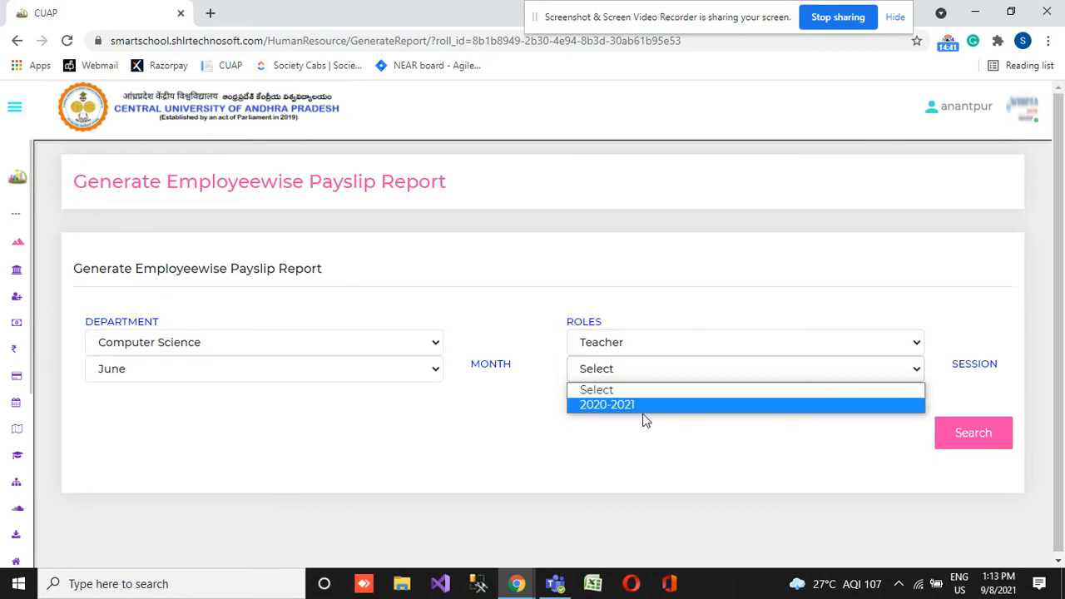
click(652, 406)
click(962, 431)
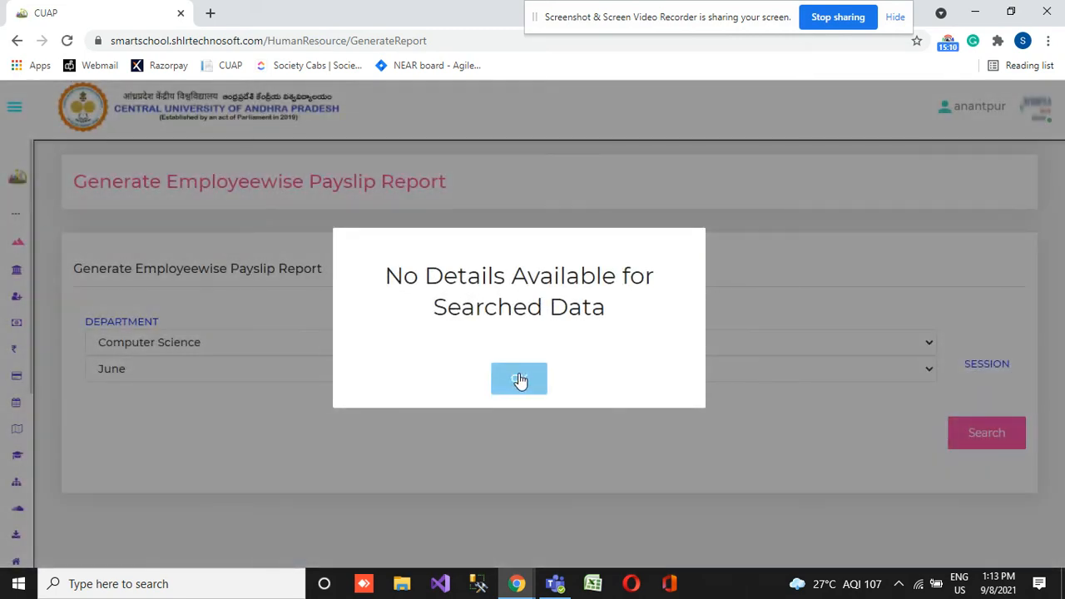
click(520, 380)
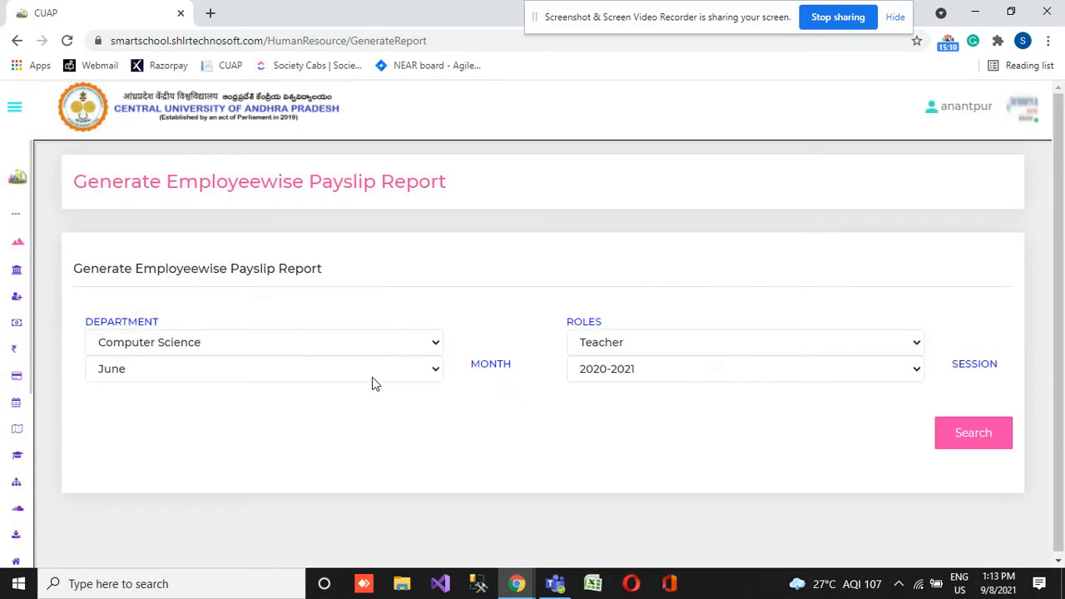
- Change the report month to July, repeat the search and dismiss the message
click(301, 365)
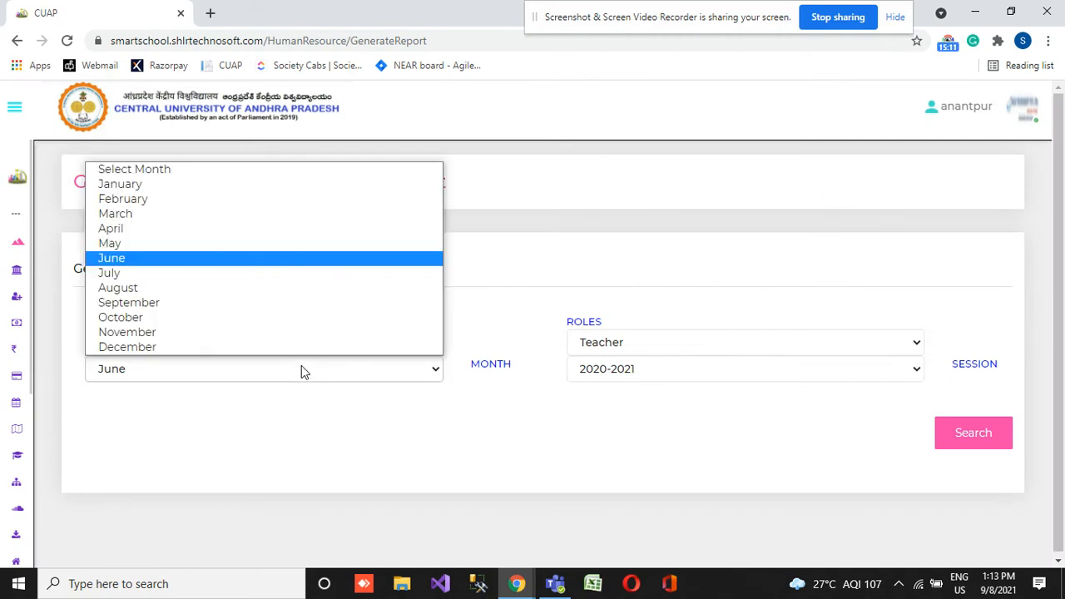
click(148, 273)
click(954, 444)
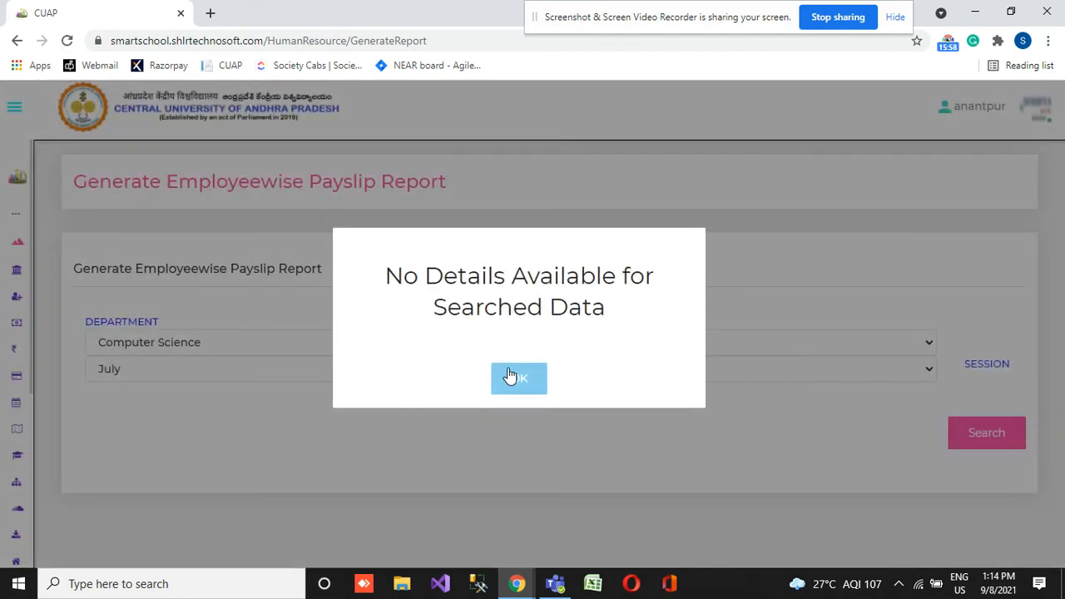
click(511, 377)
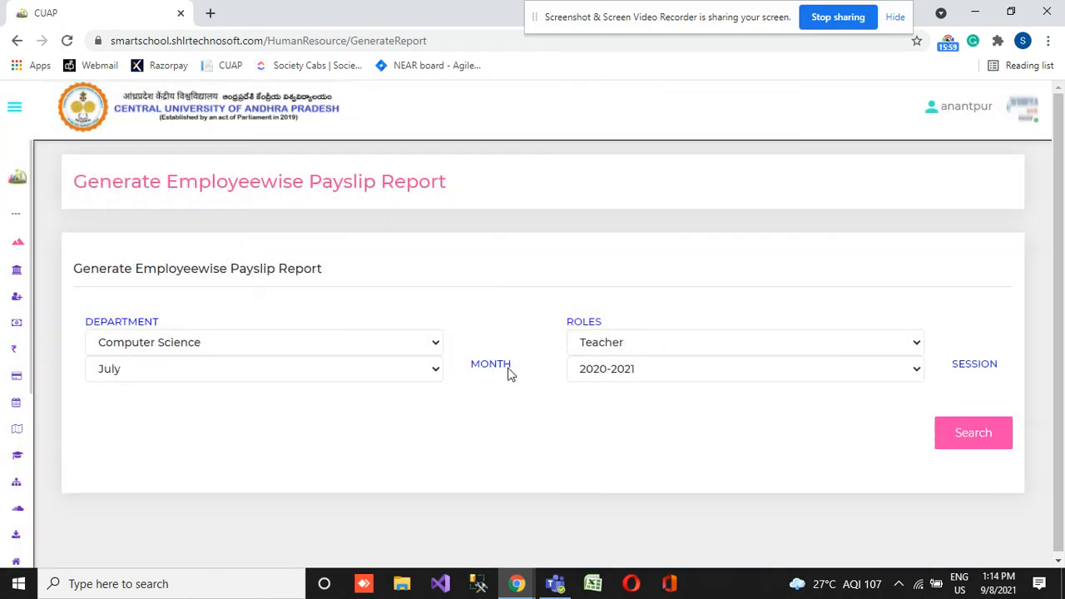
- Try to open the Create PaySlip page of the Human Resource module
mouse_move(3, 390)
scroll(71, 487, down, 4)
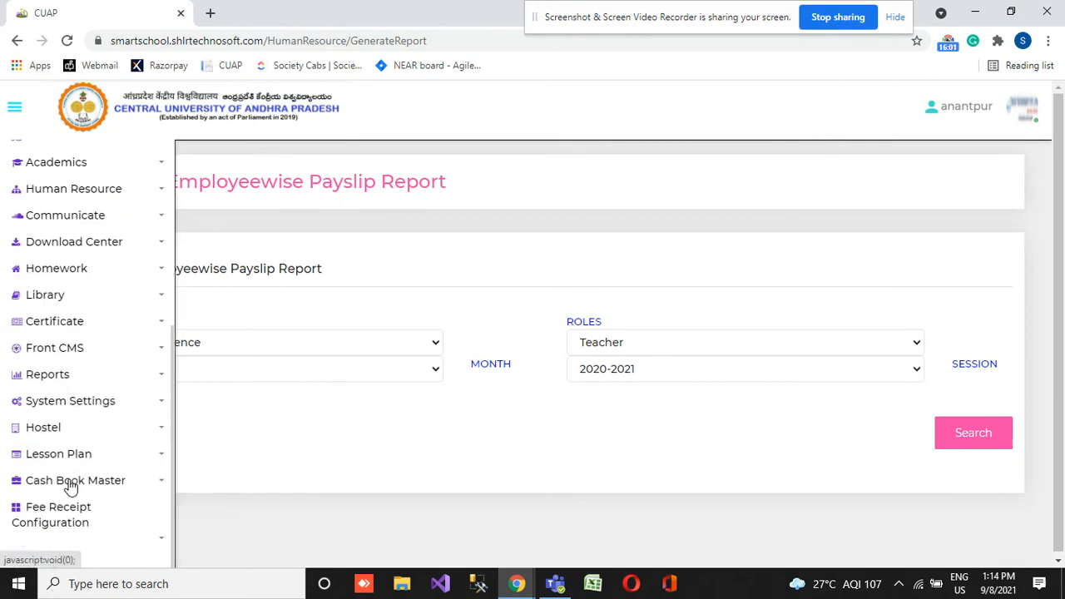
click(77, 272)
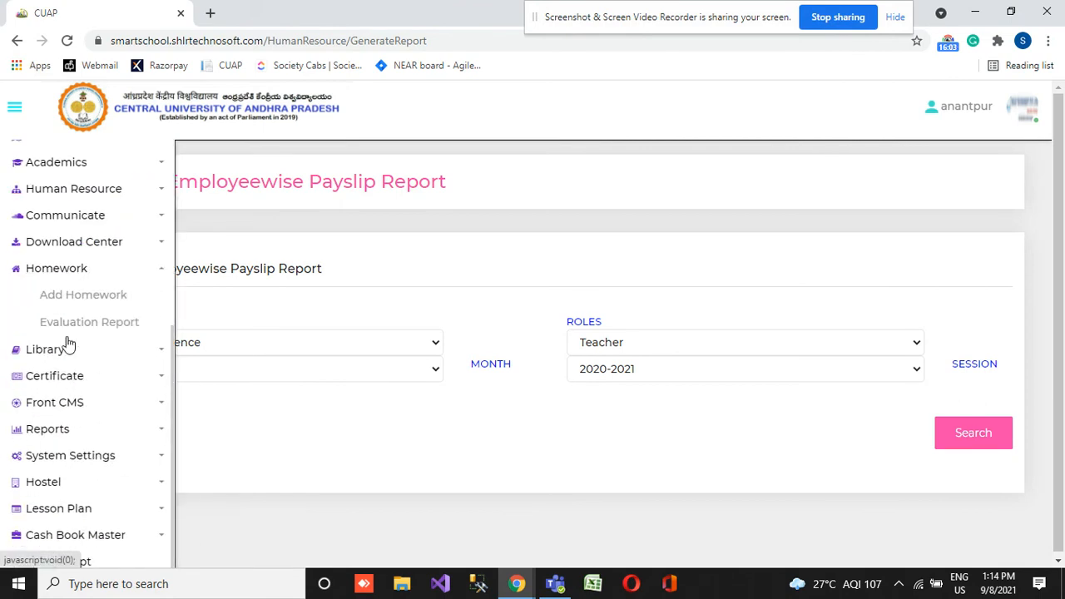
click(91, 194)
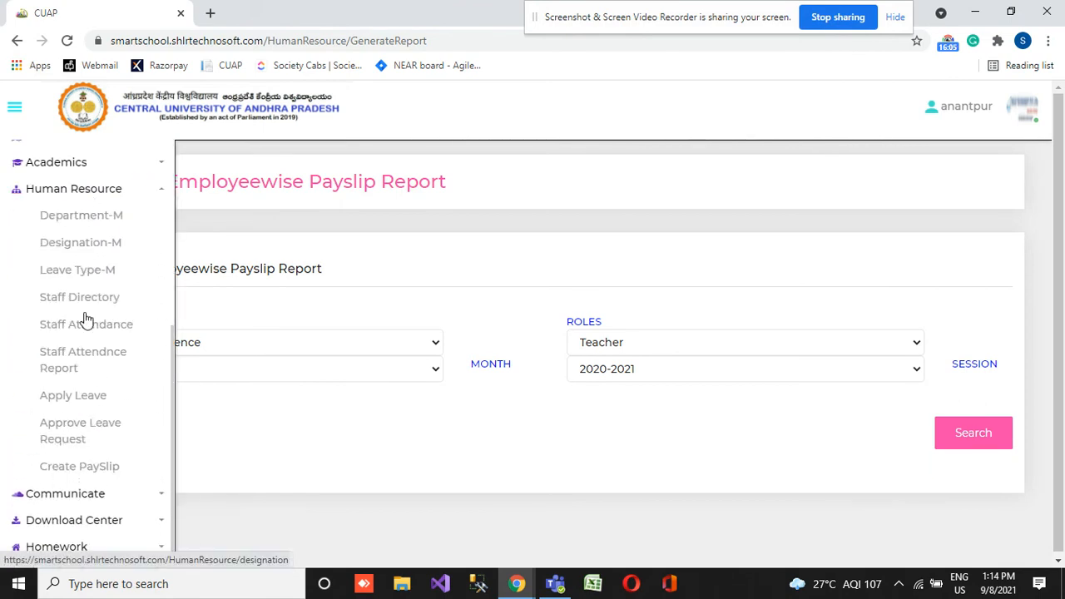
click(68, 470)
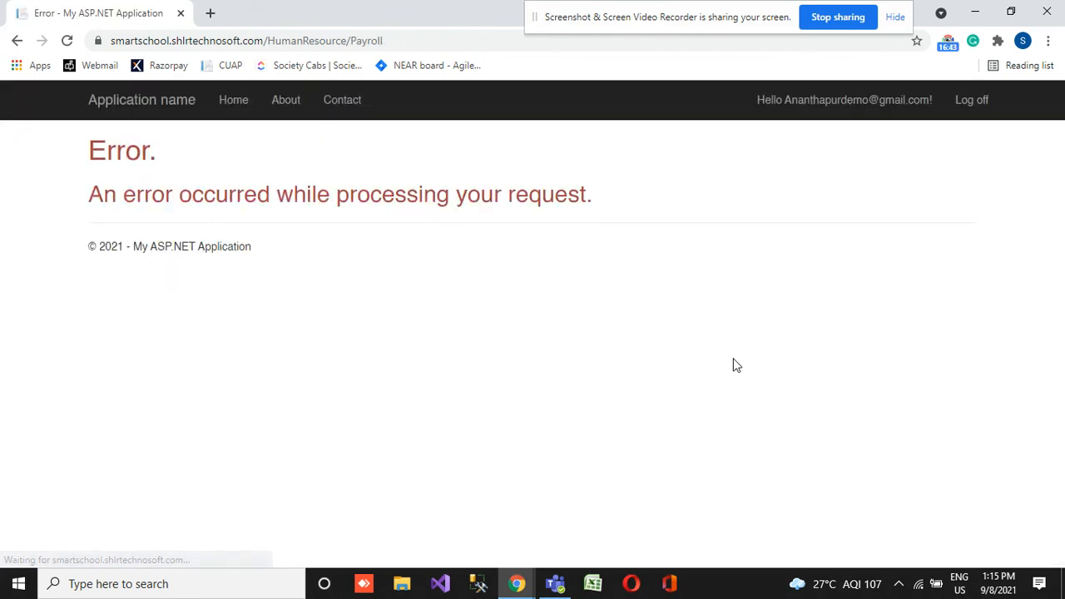
- Remove HumanResource/Payroll from the web address and load the site's root page
drag(268, 40, 495, 67)
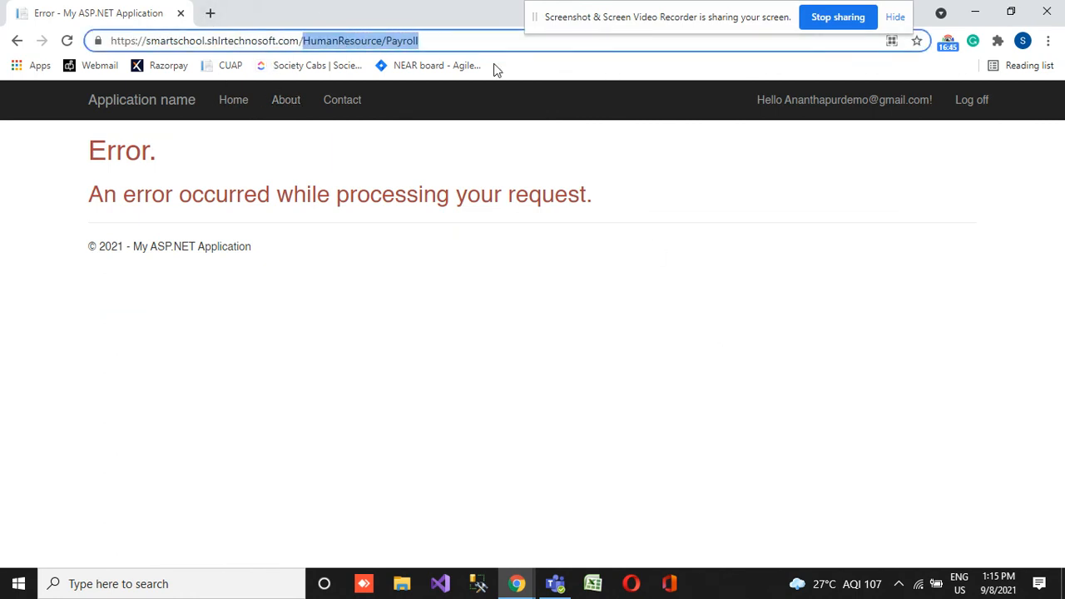
key(BackSpace)
key(Return)
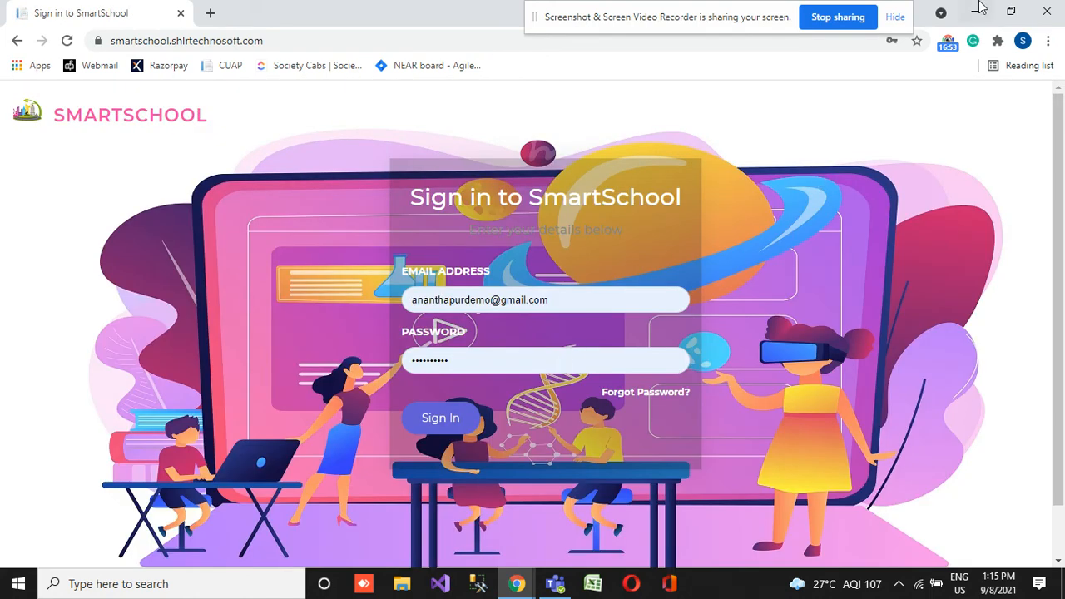
click(948, 45)
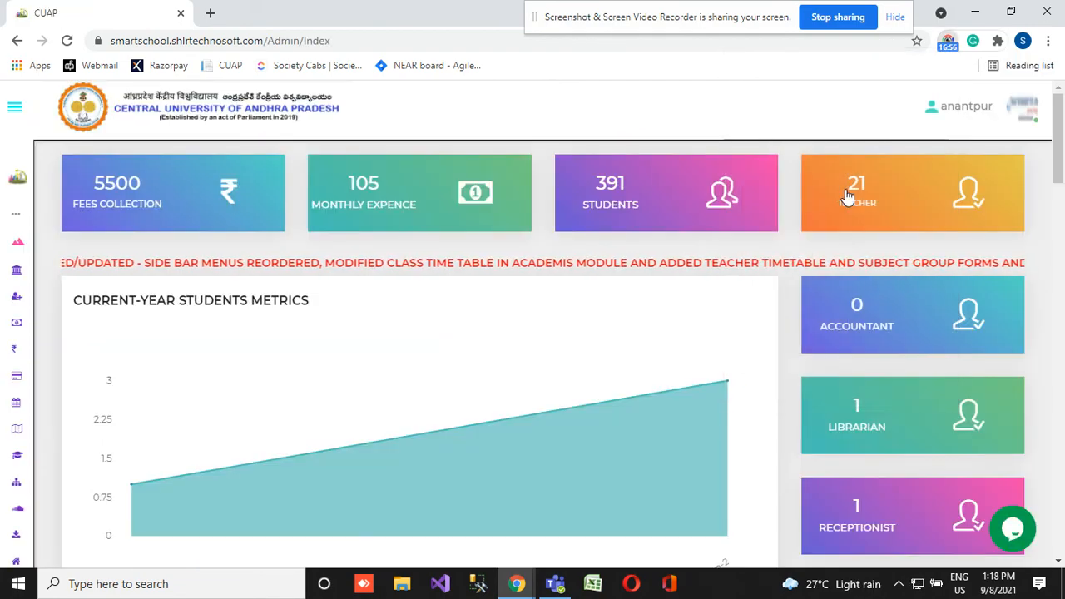
- Open the Generate Bulk Payslip page from the Human Resource module
mouse_move(8, 362)
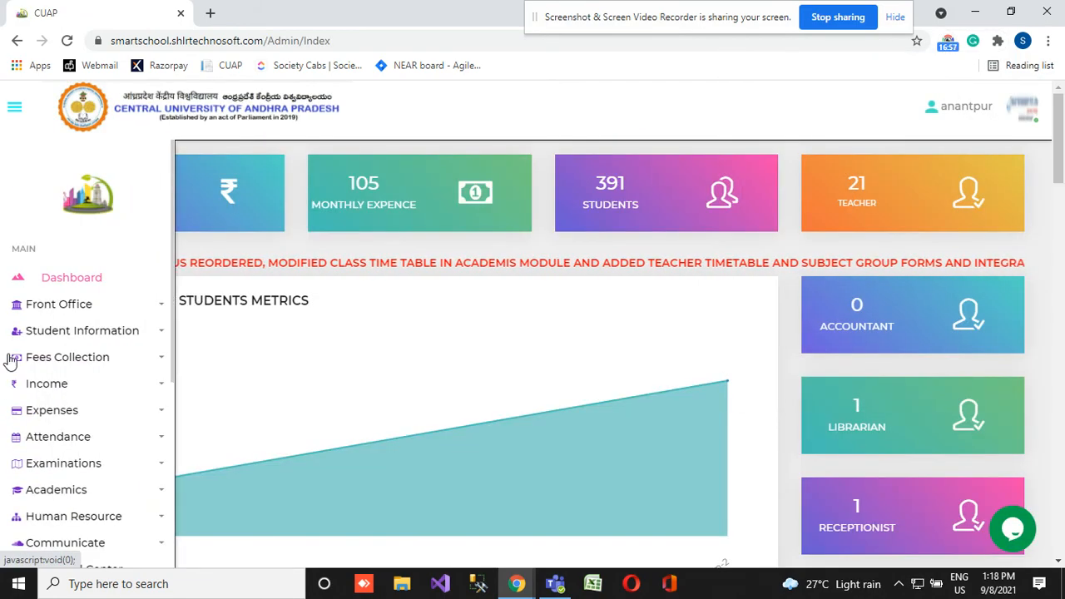
scroll(28, 489, down, 4)
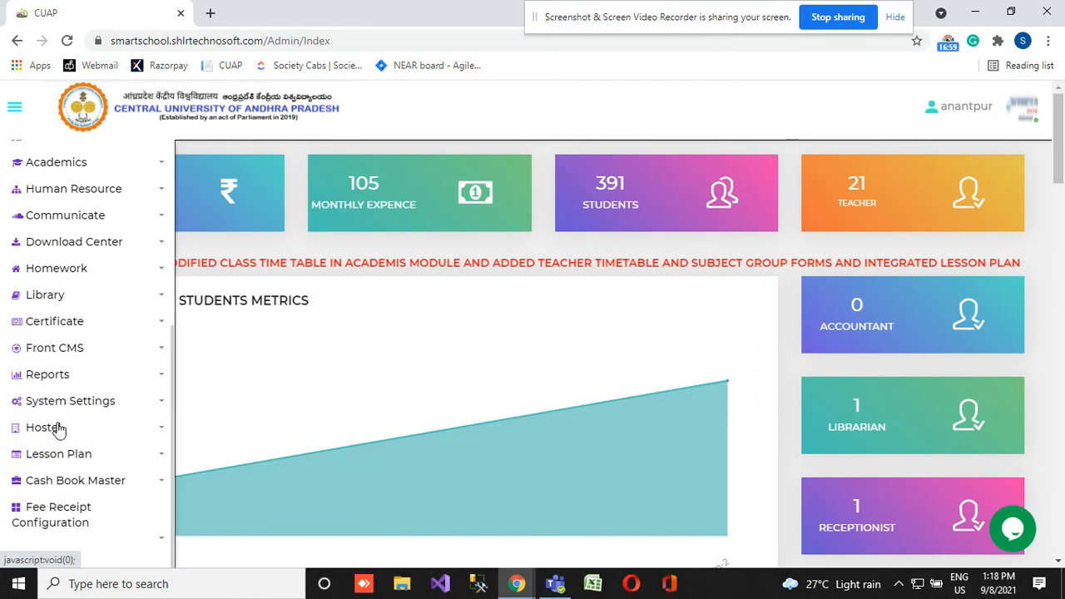
click(105, 186)
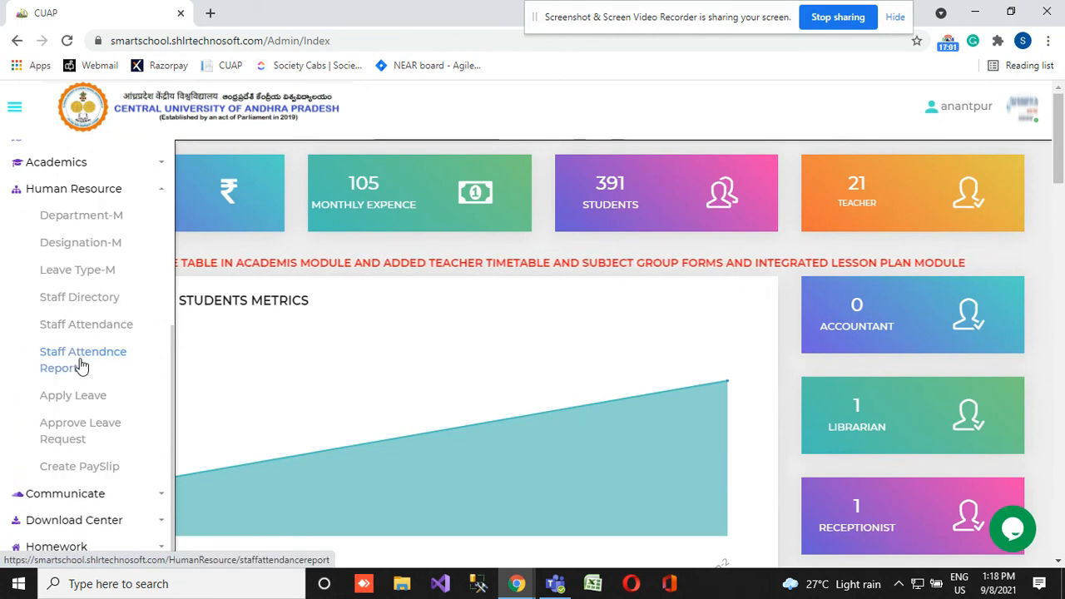
scroll(91, 358, down, 3)
click(90, 189)
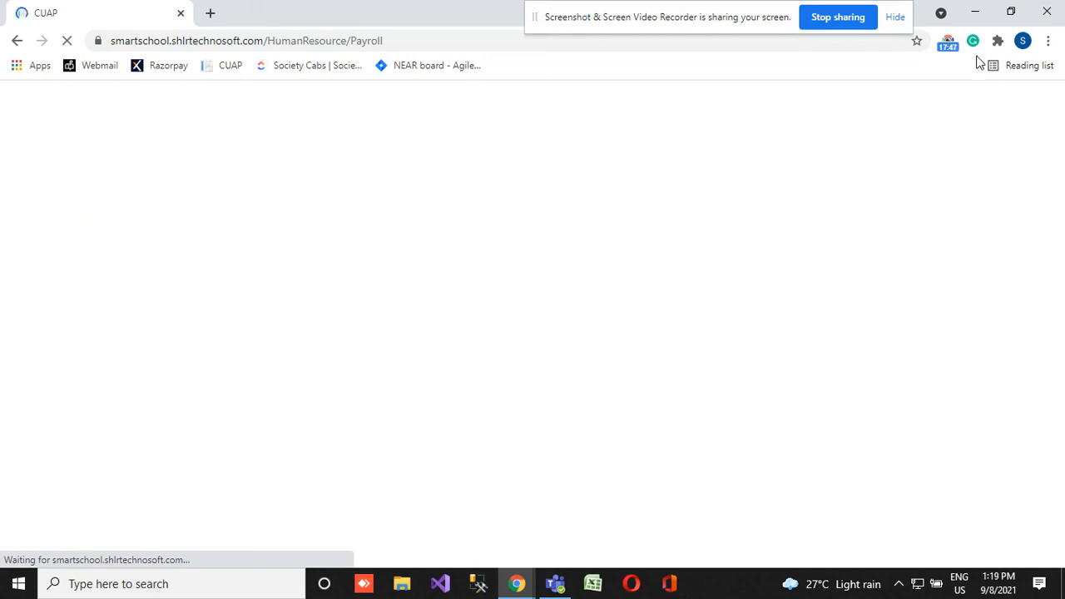
click(945, 39)
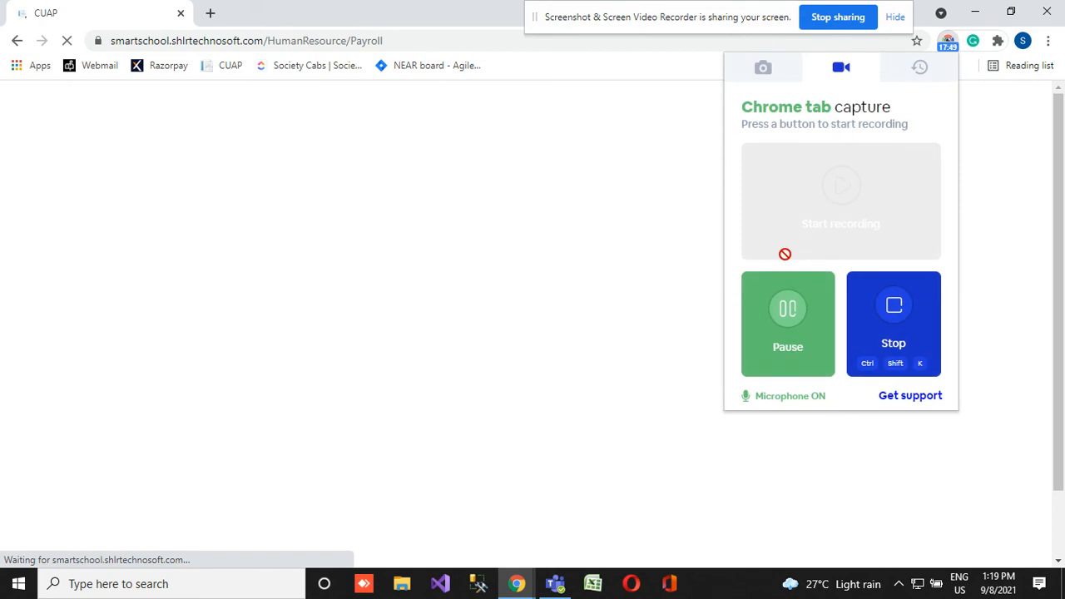
click(785, 308)
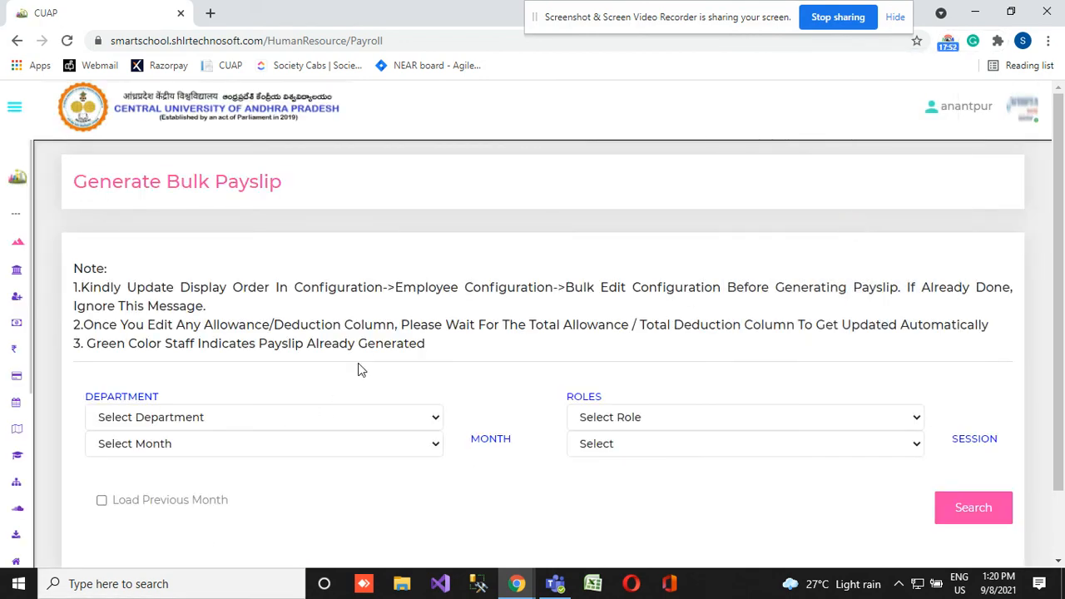
- Set the bulk payslip department to Computer Science and the month to May
click(327, 417)
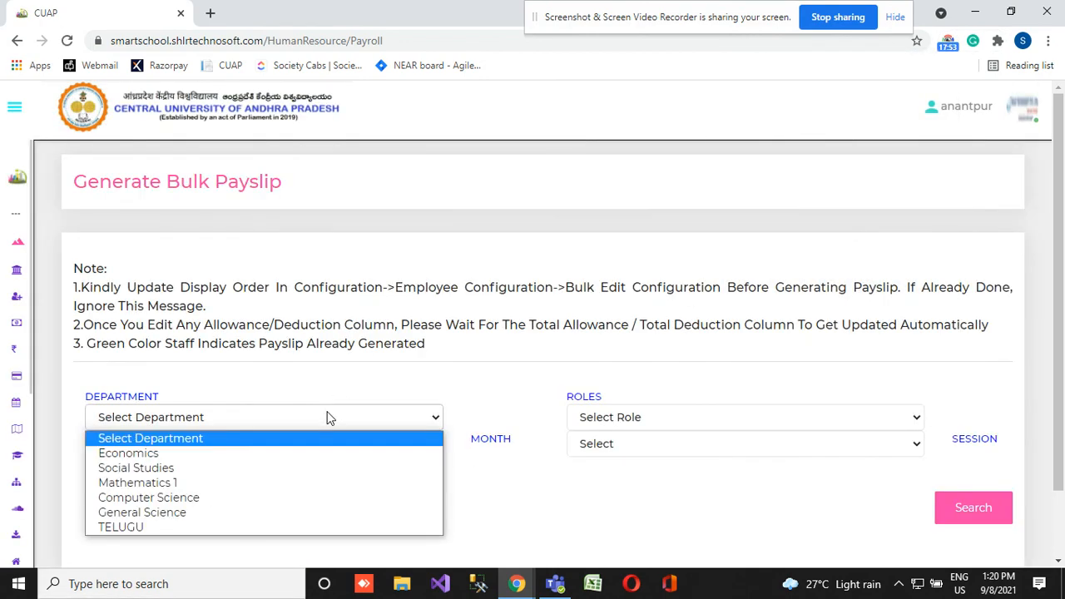
click(229, 498)
click(294, 444)
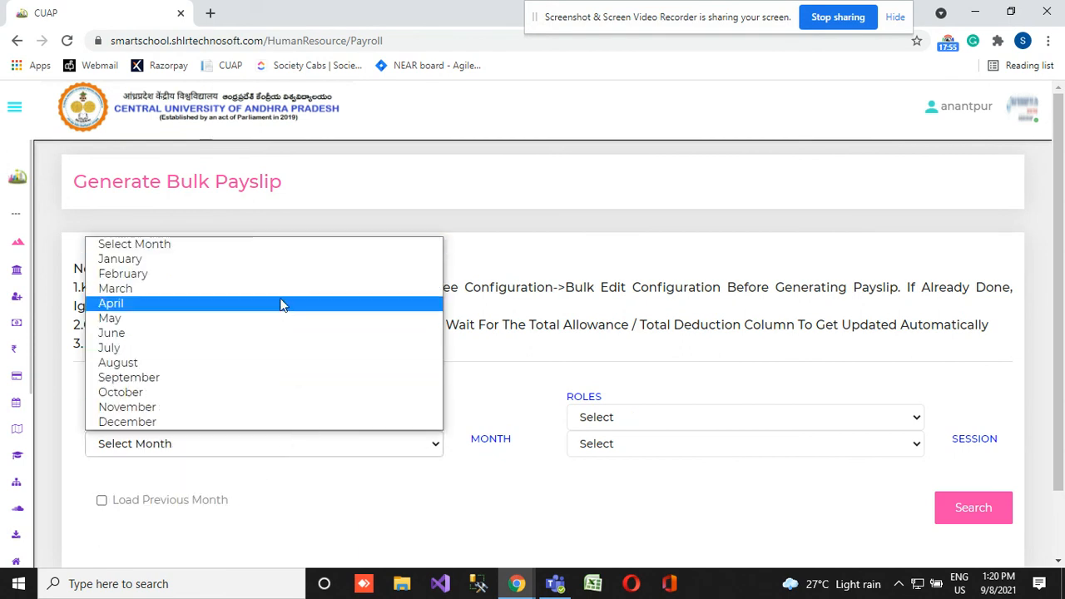
click(224, 320)
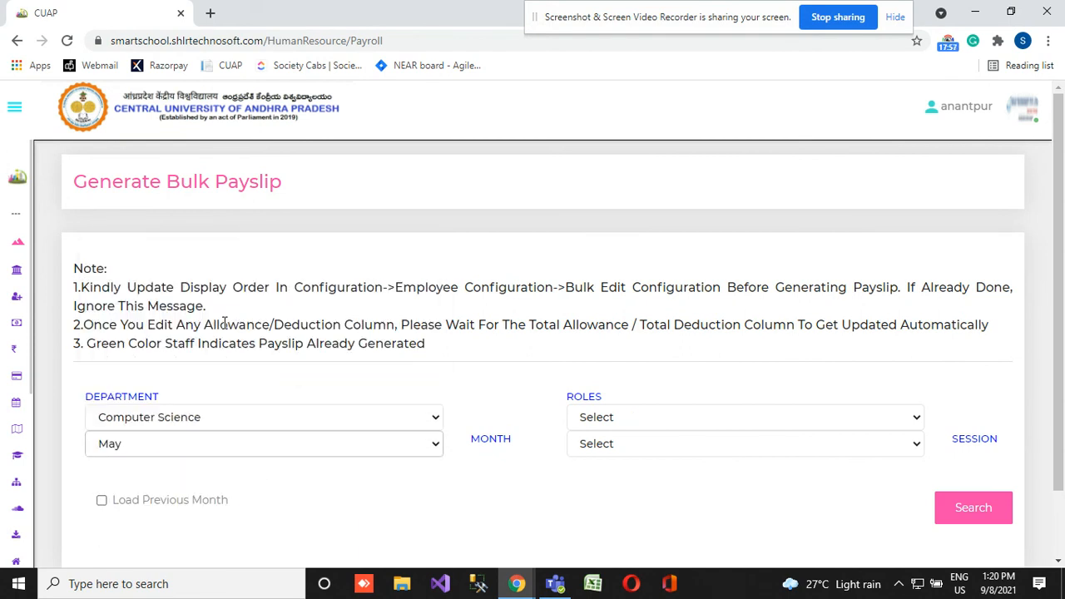
- Set the bulk payslip session to 2020-2021 and try to choose a role
click(654, 414)
click(639, 448)
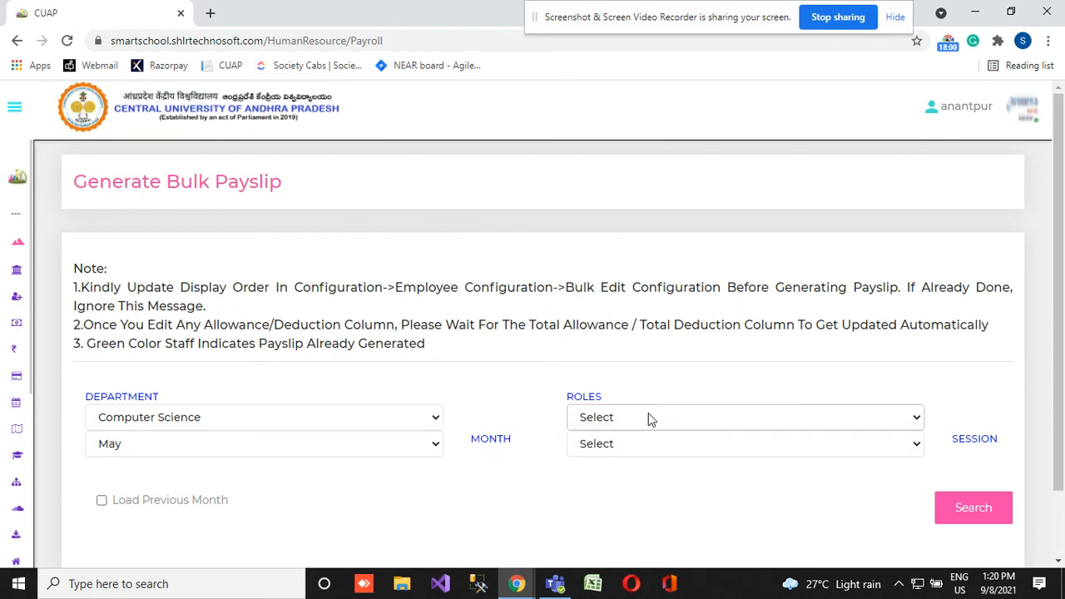
click(648, 417)
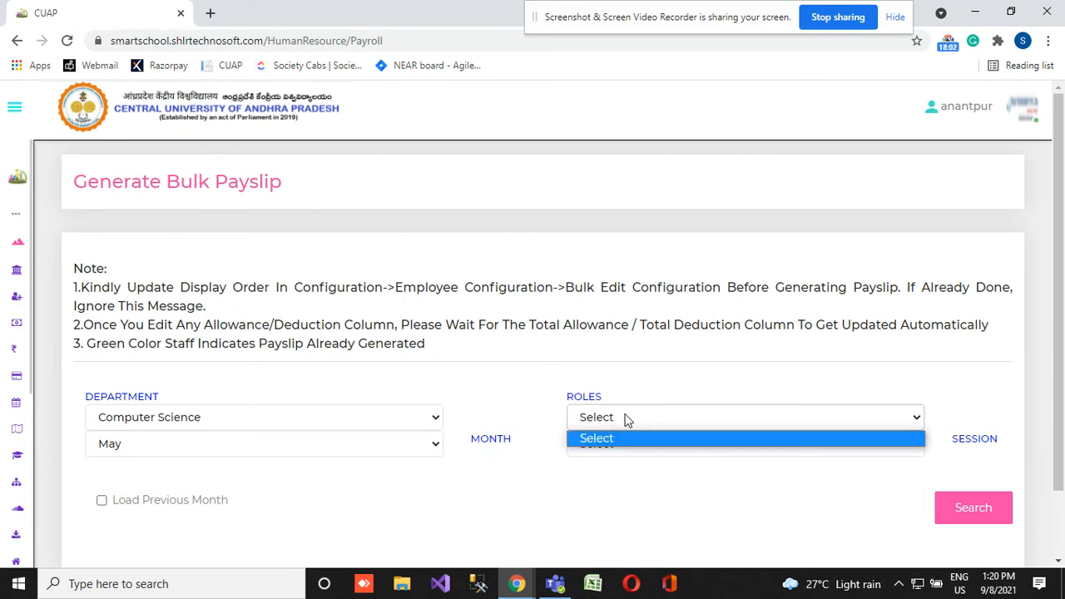
click(447, 495)
click(641, 414)
click(681, 442)
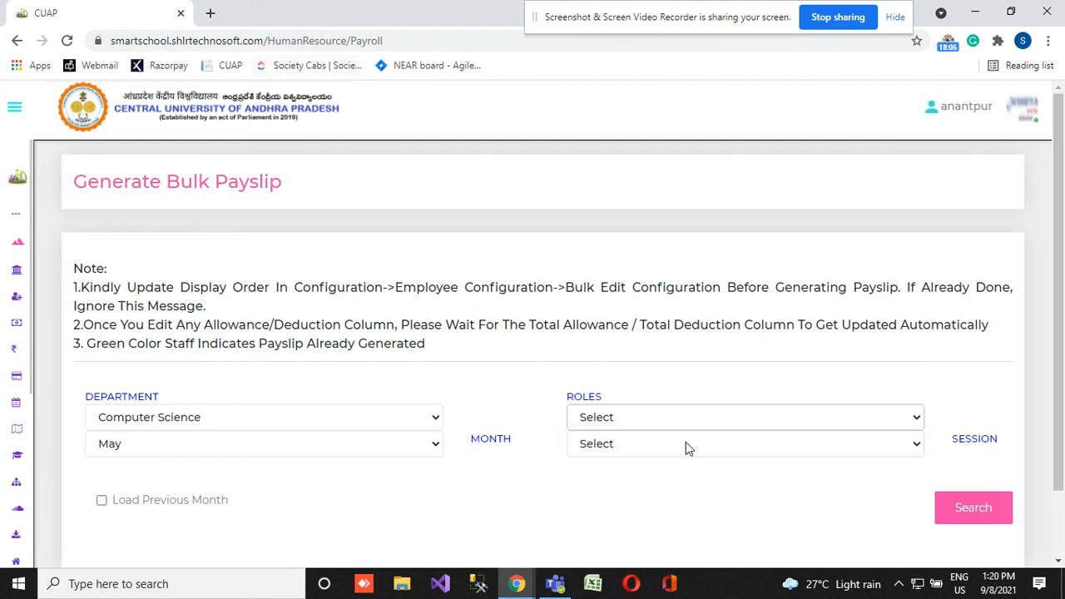
click(674, 449)
click(642, 480)
click(654, 413)
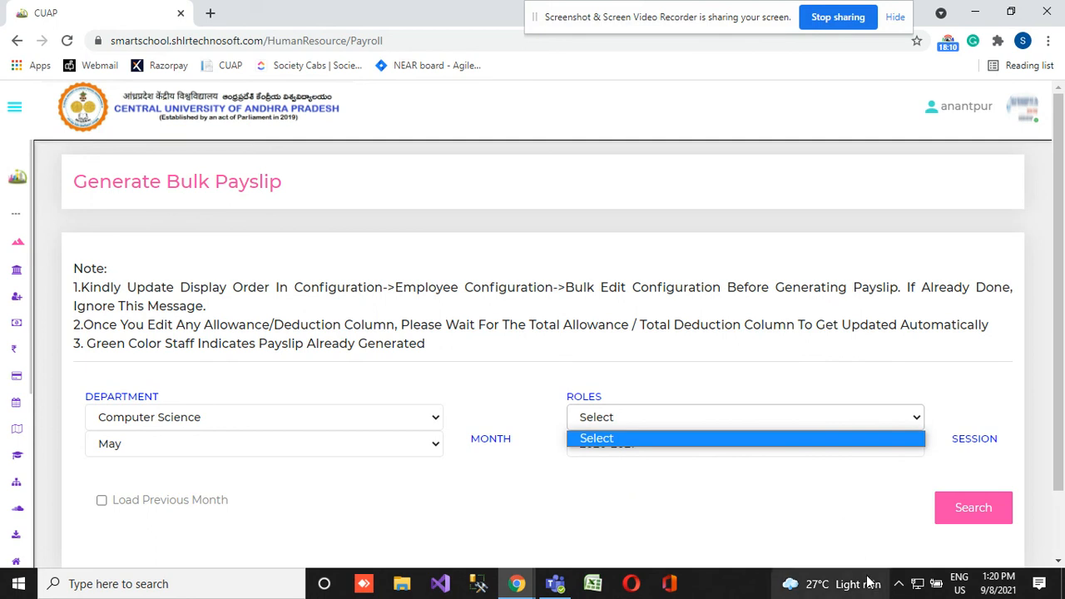
mouse_move(868, 582)
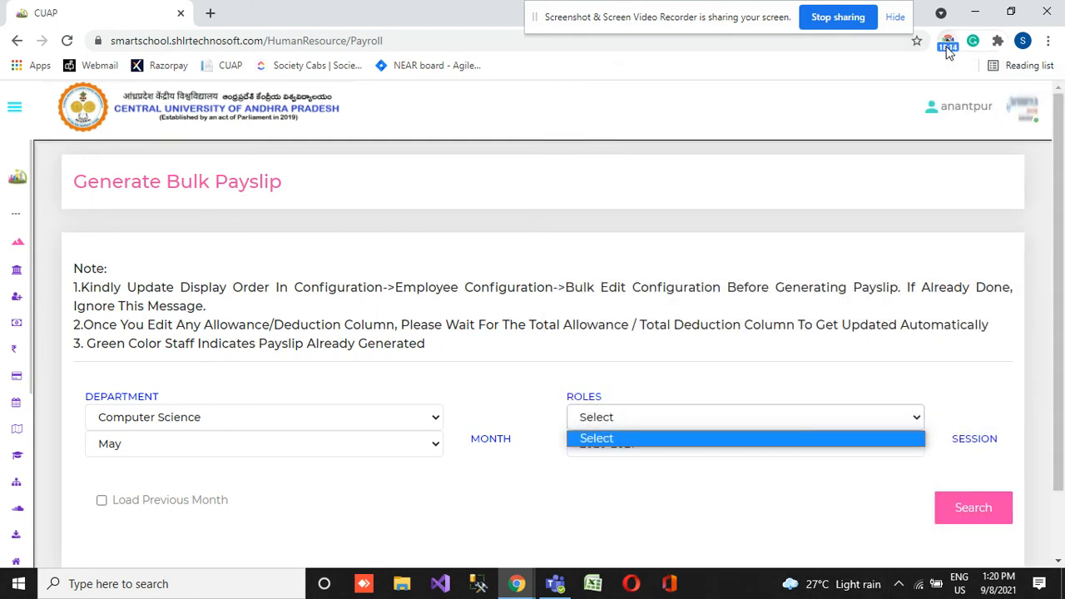
click(947, 48)
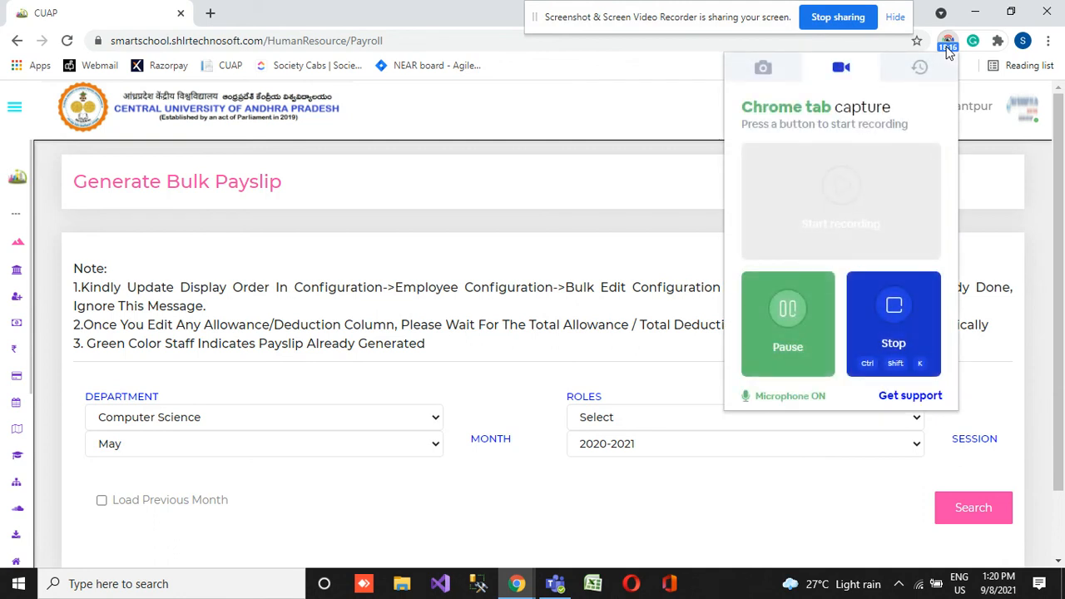
click(679, 425)
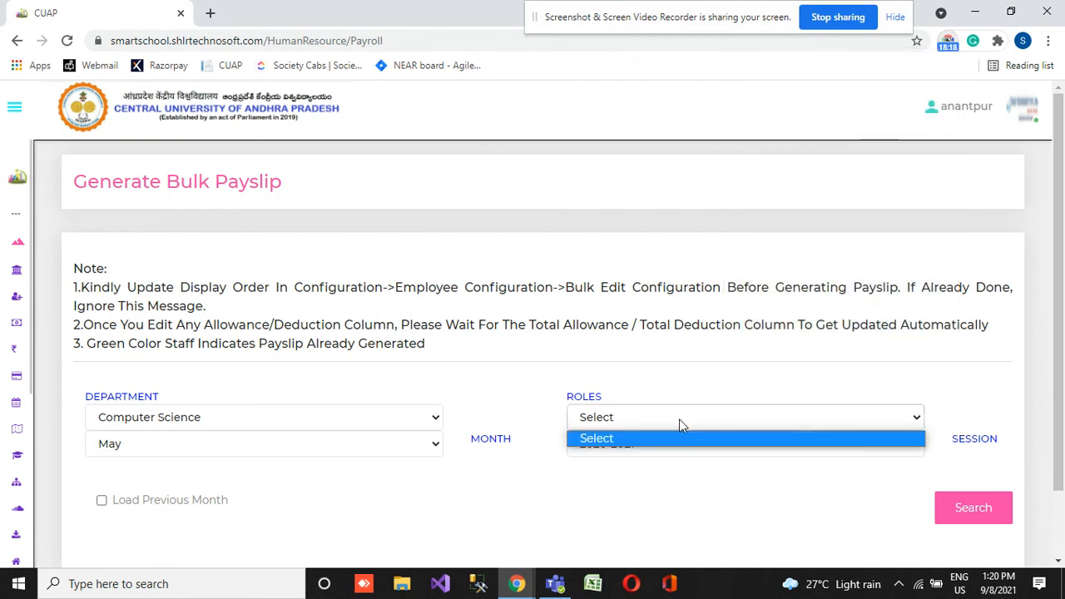
- Leave the bulk payslip page by loading the site's root address, smartschool.shlrtechnosoft.com
drag(269, 42, 525, 67)
key(BackSpace)
key(Return)
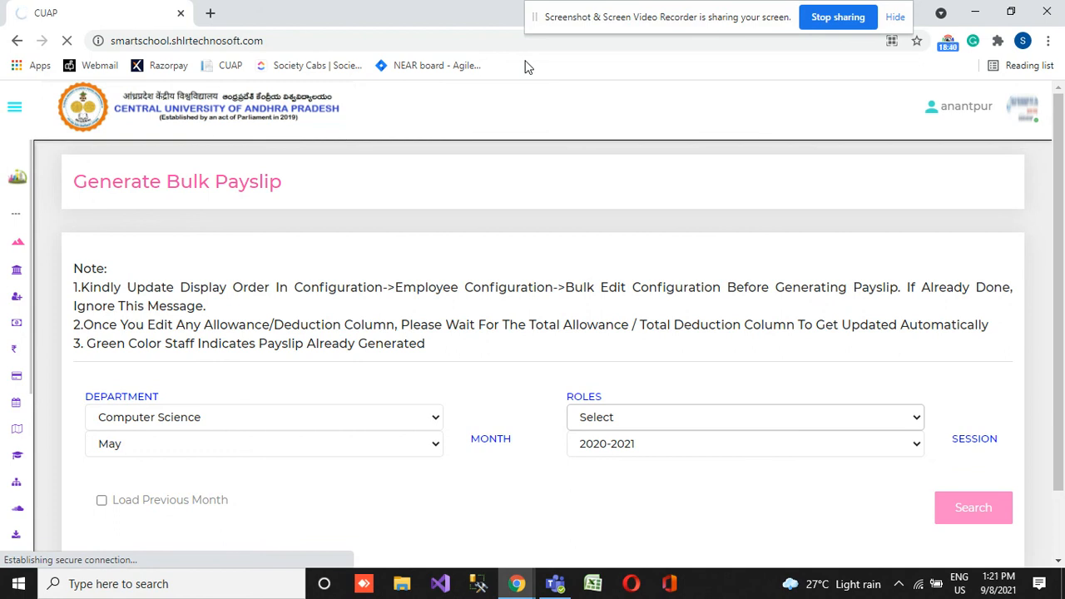
click(948, 43)
click(821, 350)
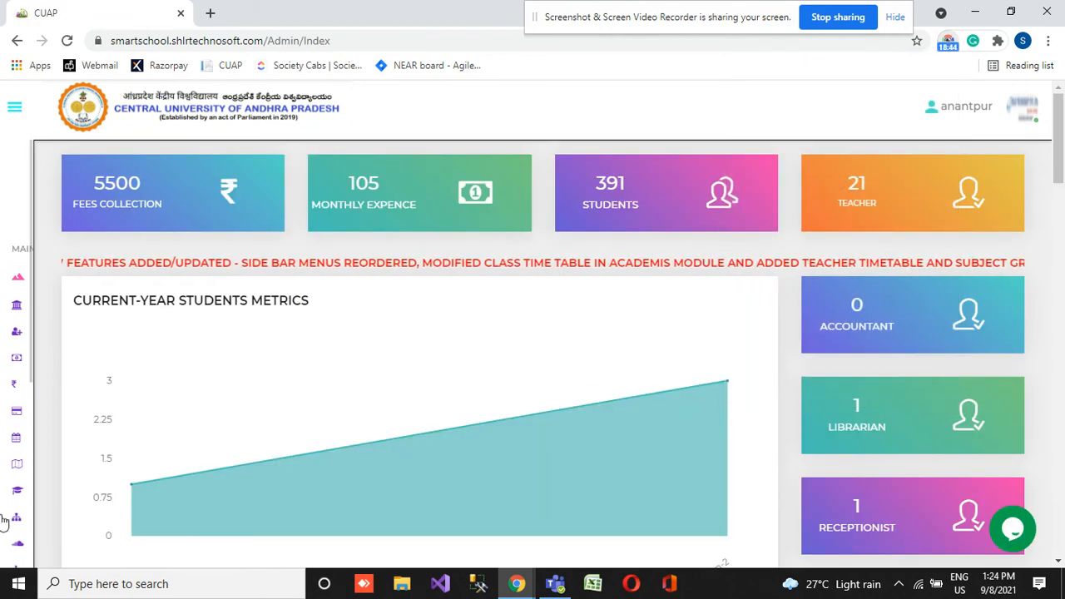
- Reopen the Create PaySlip page from the Human Resource module
mouse_move(4, 463)
click(105, 519)
scroll(111, 412, down, 5)
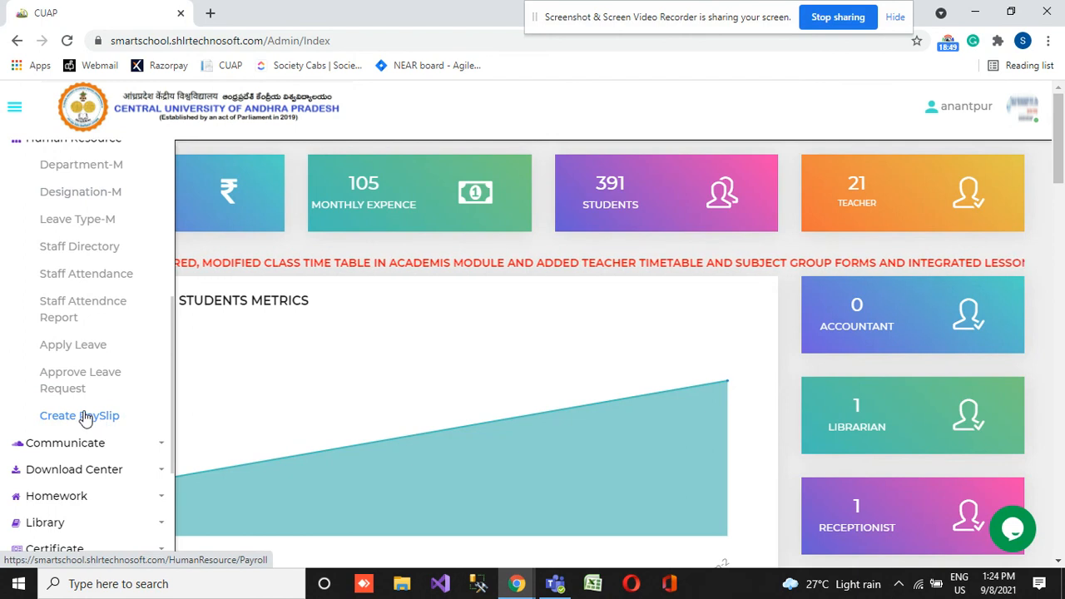
click(85, 417)
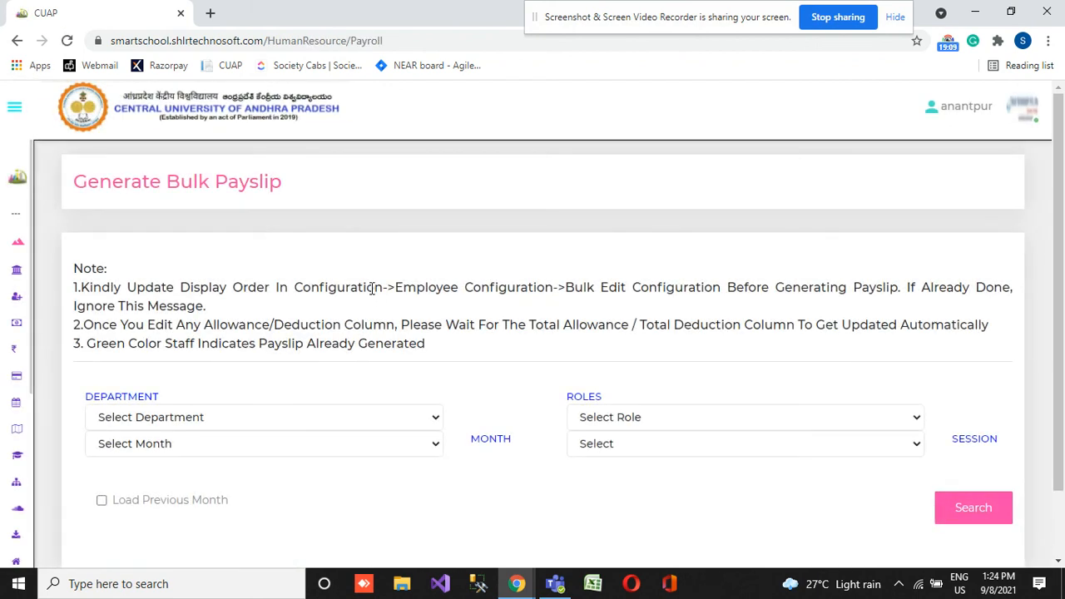
- Set the bulk payslip department to Computer Science and the role to Teacher
click(339, 417)
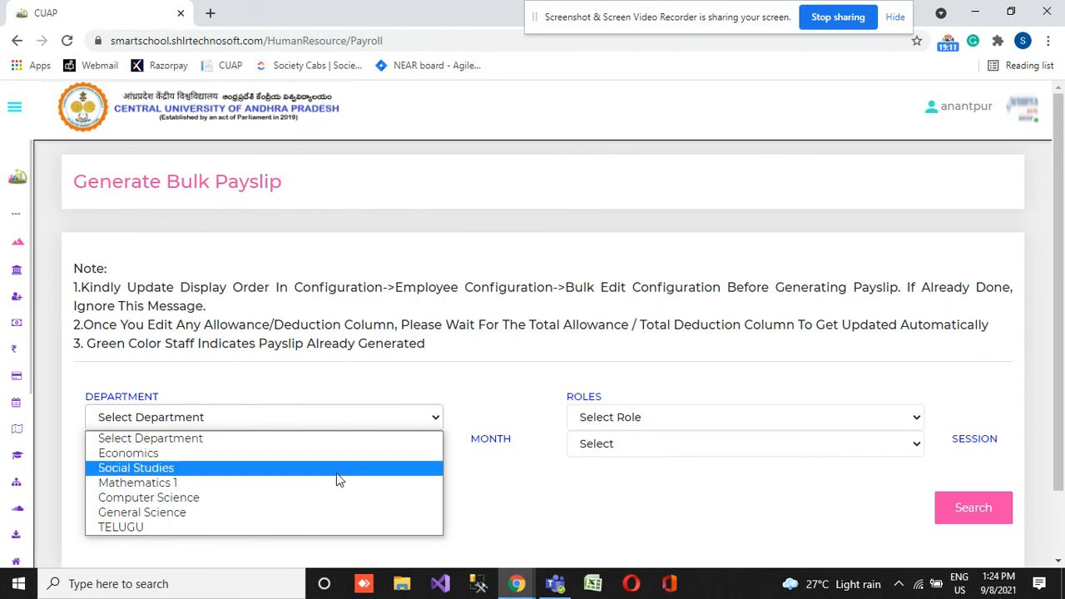
click(338, 495)
click(628, 424)
click(620, 451)
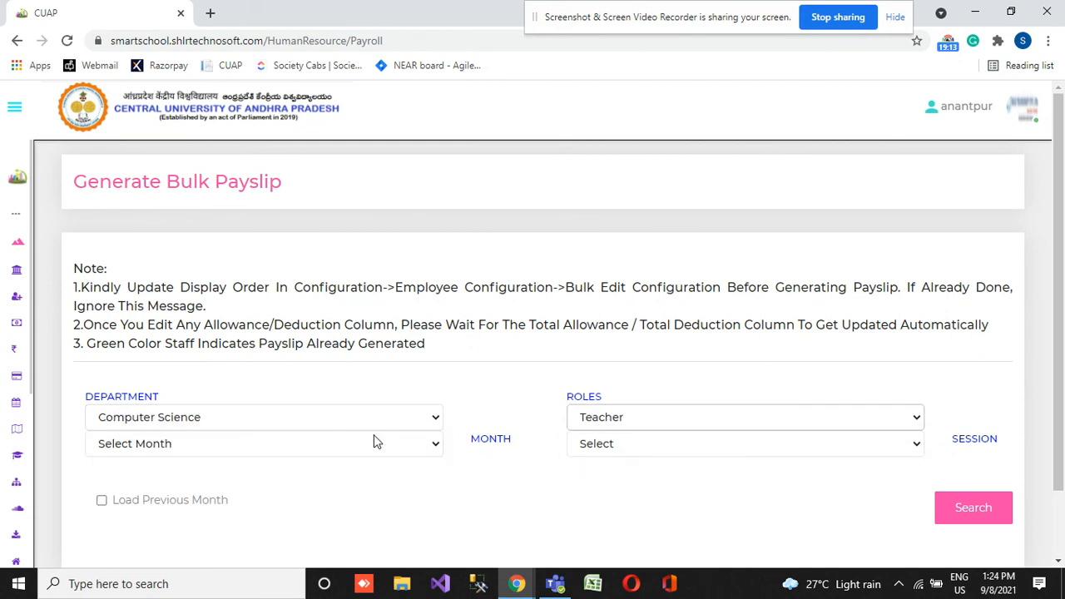
- Set the month to May and the session to 2020-2021, and search for the matching staff
click(371, 449)
click(367, 320)
click(643, 447)
click(630, 480)
click(968, 509)
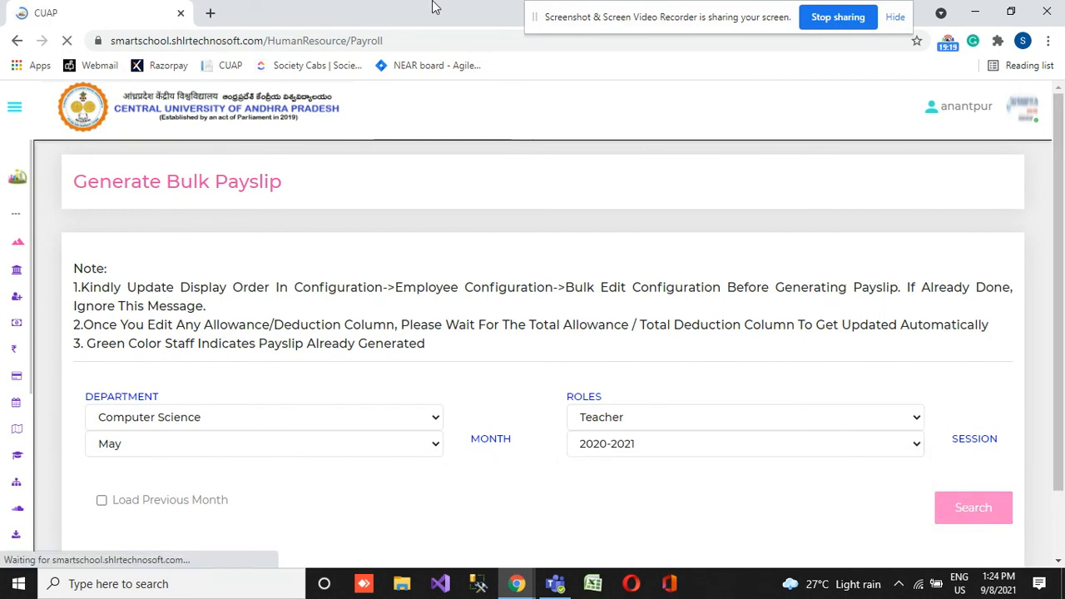
- Generate the payroll for the listed Computer Science teachers
scroll(336, 287, down, 5)
click(335, 287)
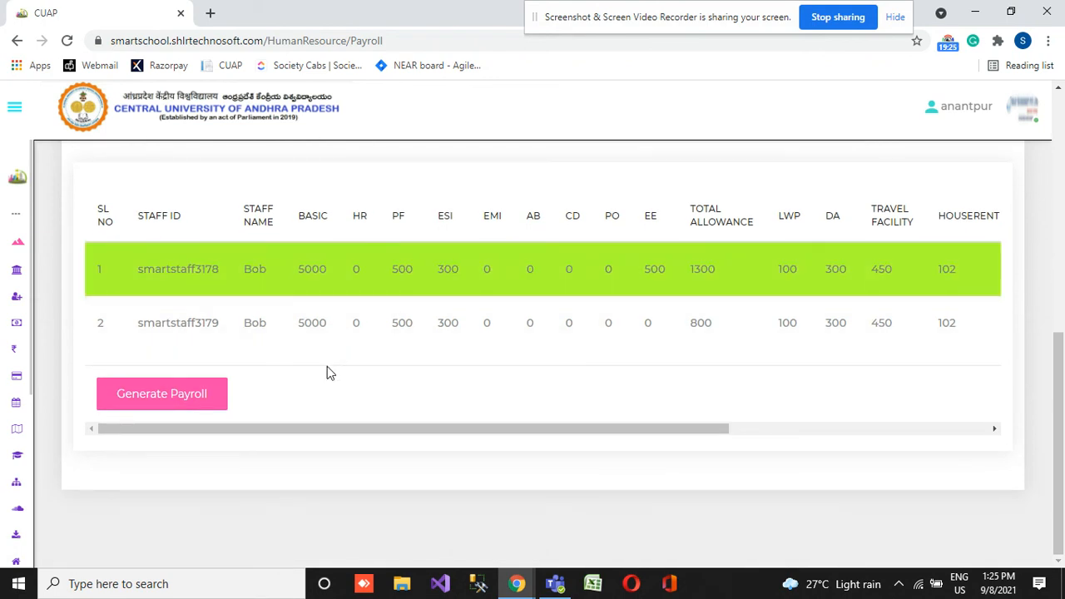
click(190, 398)
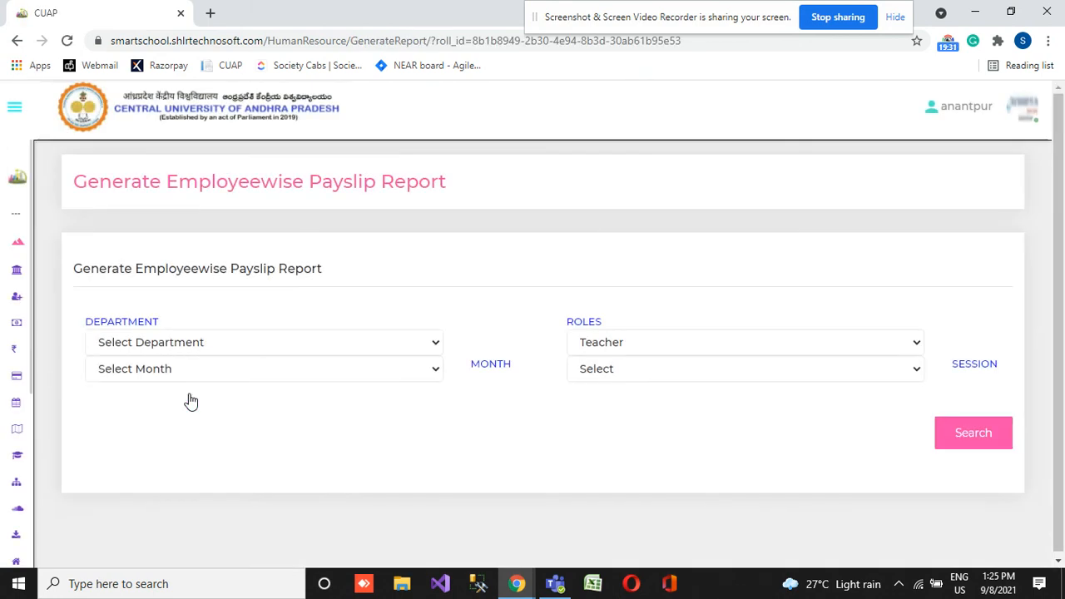
- Set the payslip report month to May and the department to Computer Science
click(167, 369)
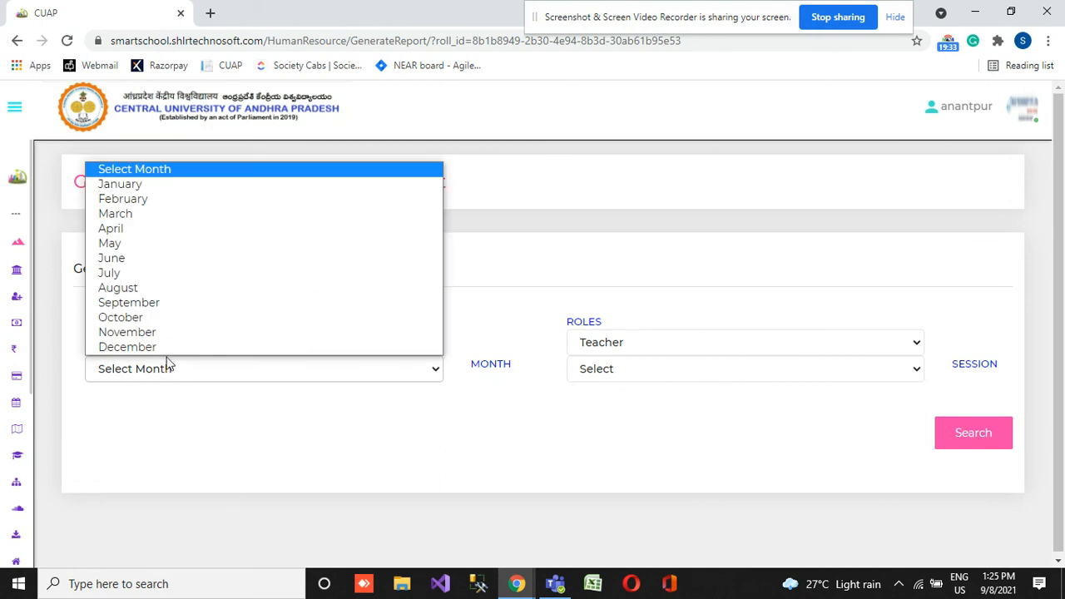
click(177, 246)
click(142, 346)
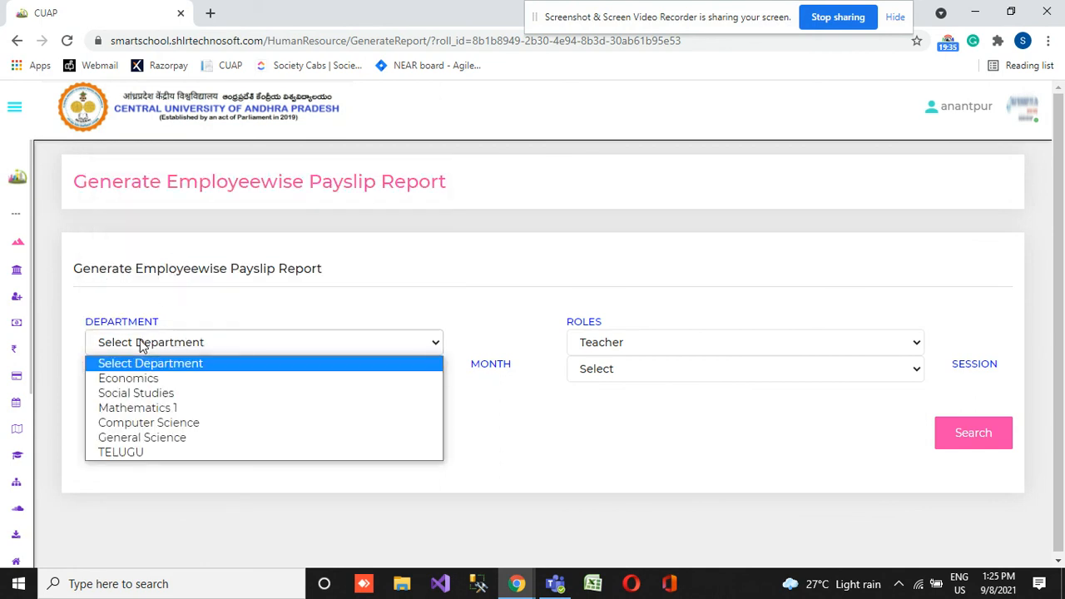
click(163, 424)
- Set the payslip report role to Teacher and the session to 2020-2021
click(576, 345)
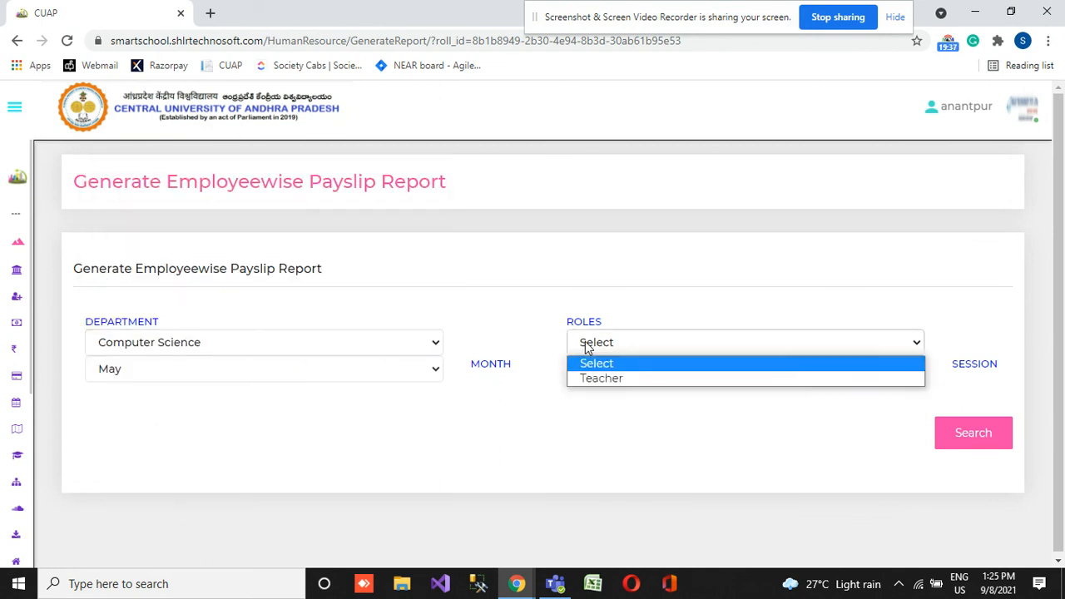
click(616, 385)
click(633, 371)
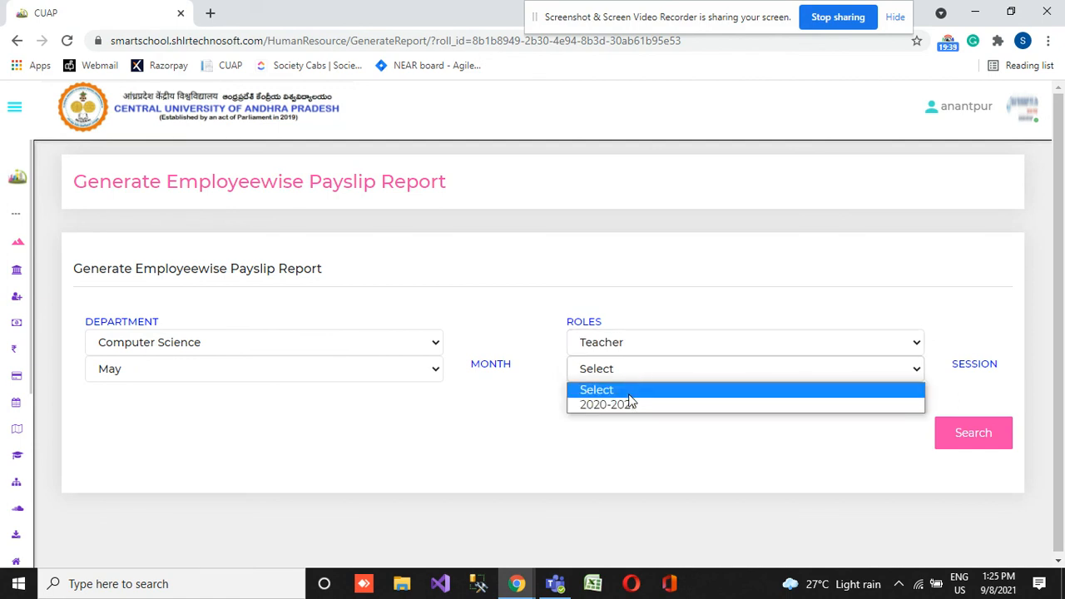
click(631, 407)
- Search for the Computer Science teachers' May payslips and repeat the search once
click(976, 427)
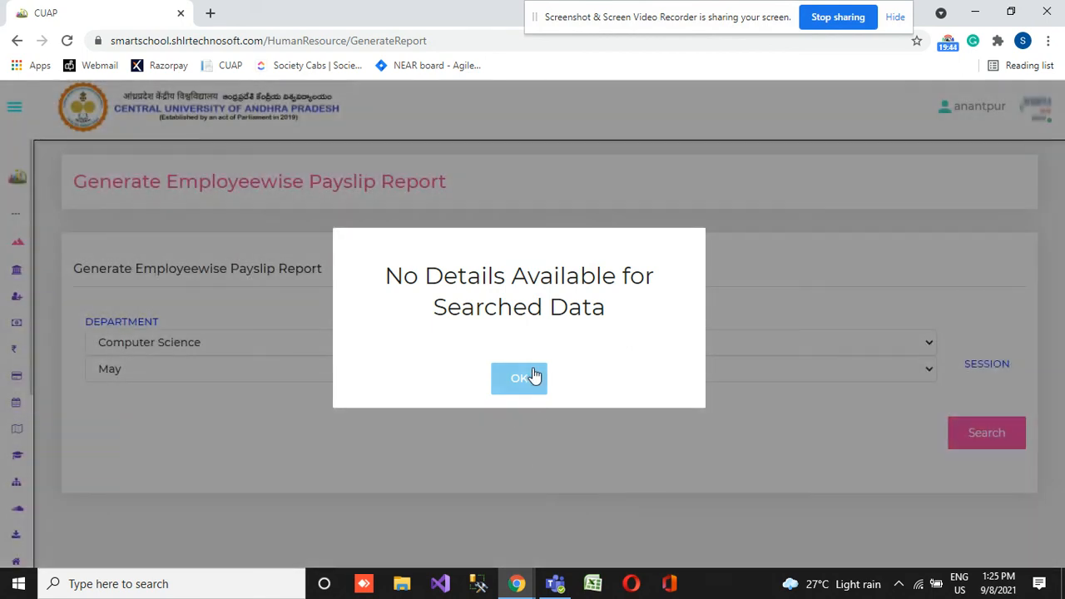
click(528, 374)
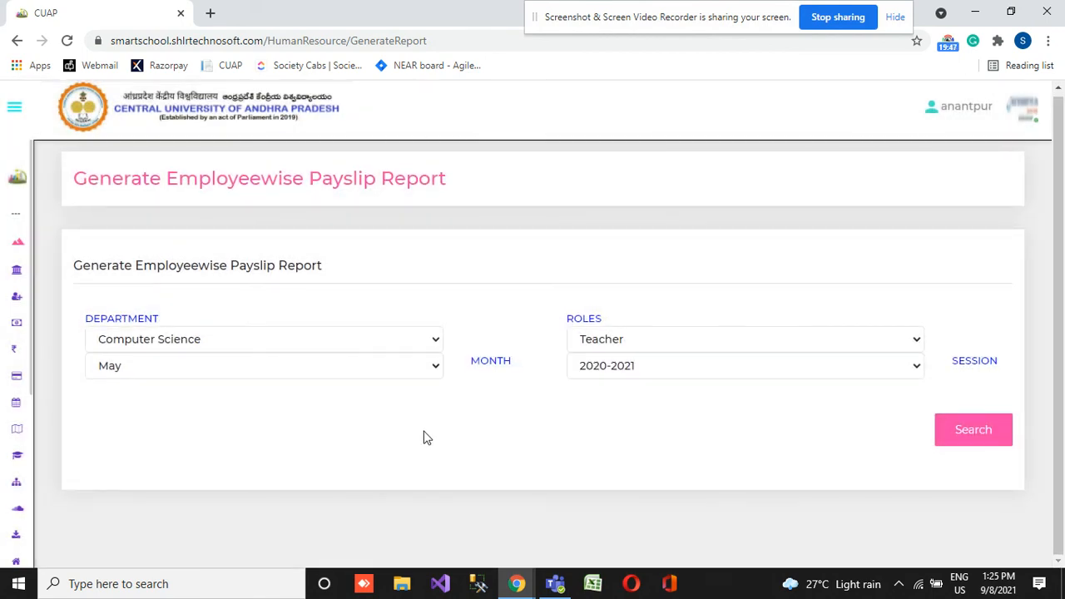
click(986, 435)
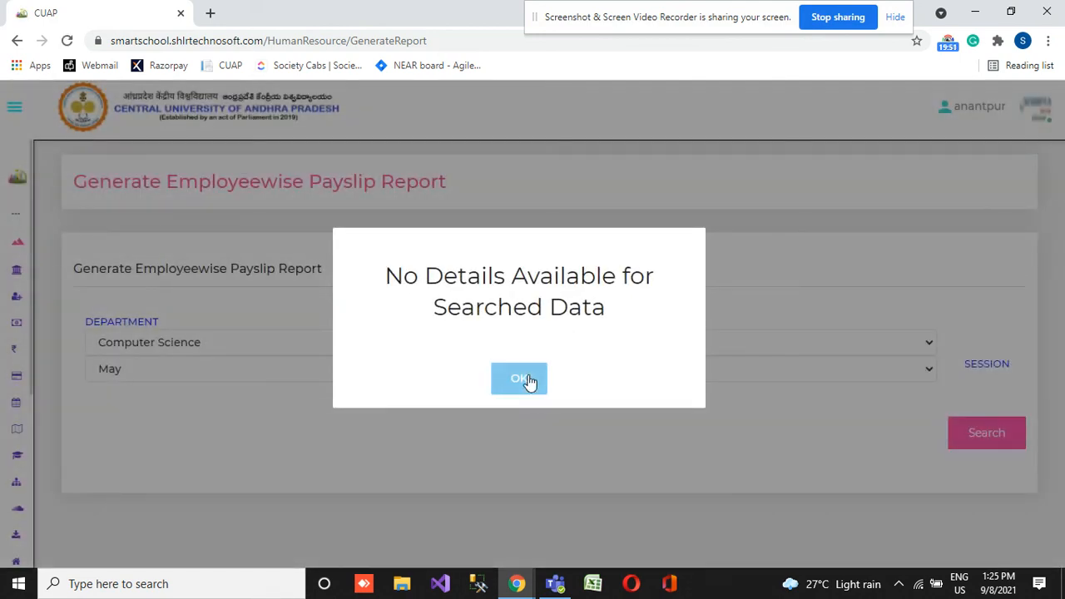
click(524, 380)
- Change the payslip report department to Economics and the month to July
click(259, 341)
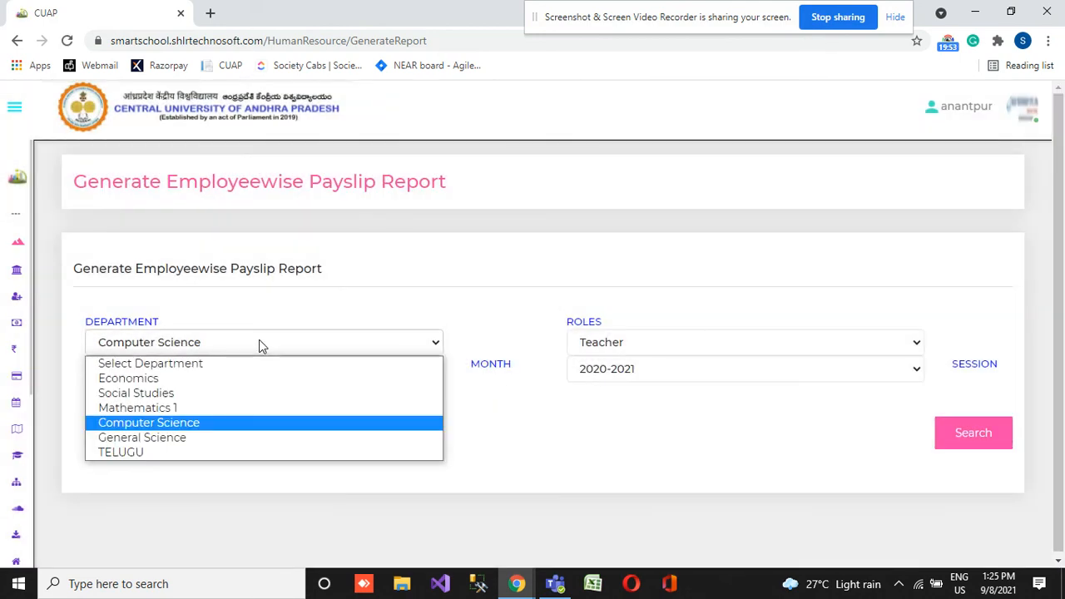
click(209, 382)
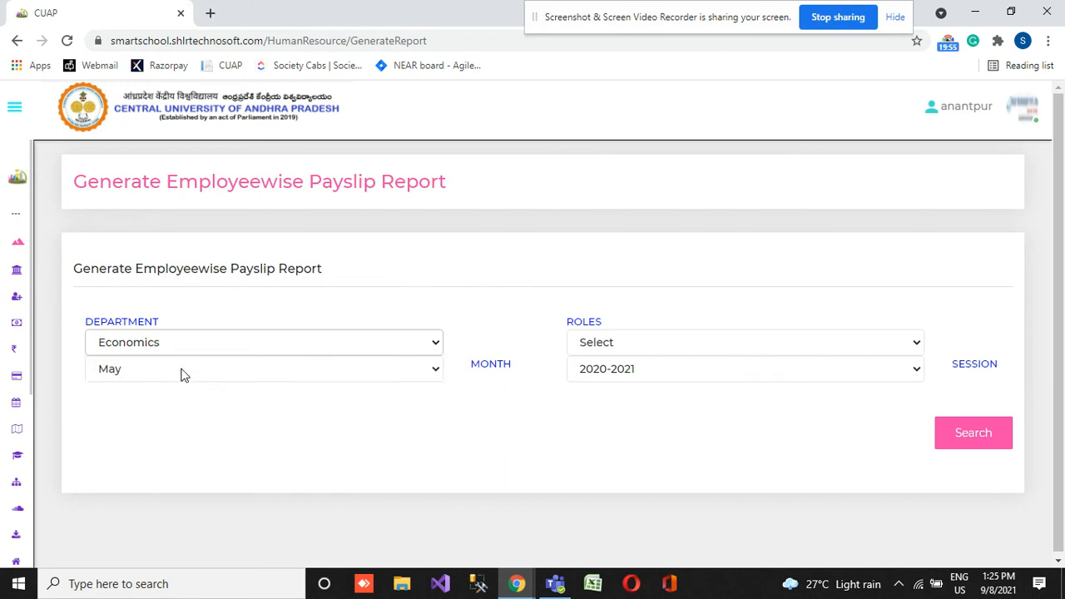
click(182, 373)
click(160, 273)
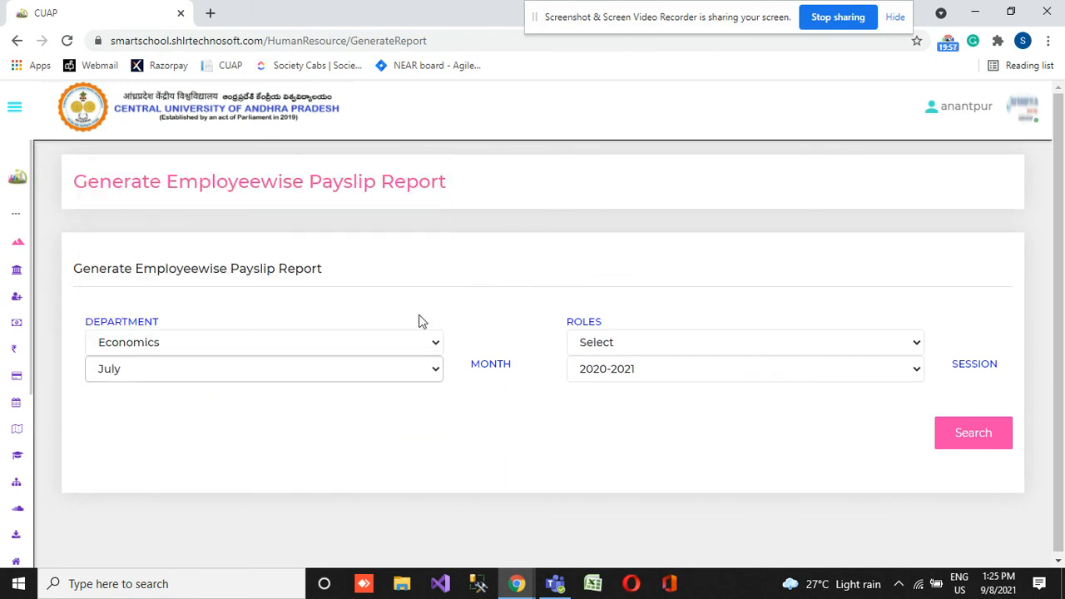
- Set the role to Teacher and search for the Economics payslips of July
click(633, 343)
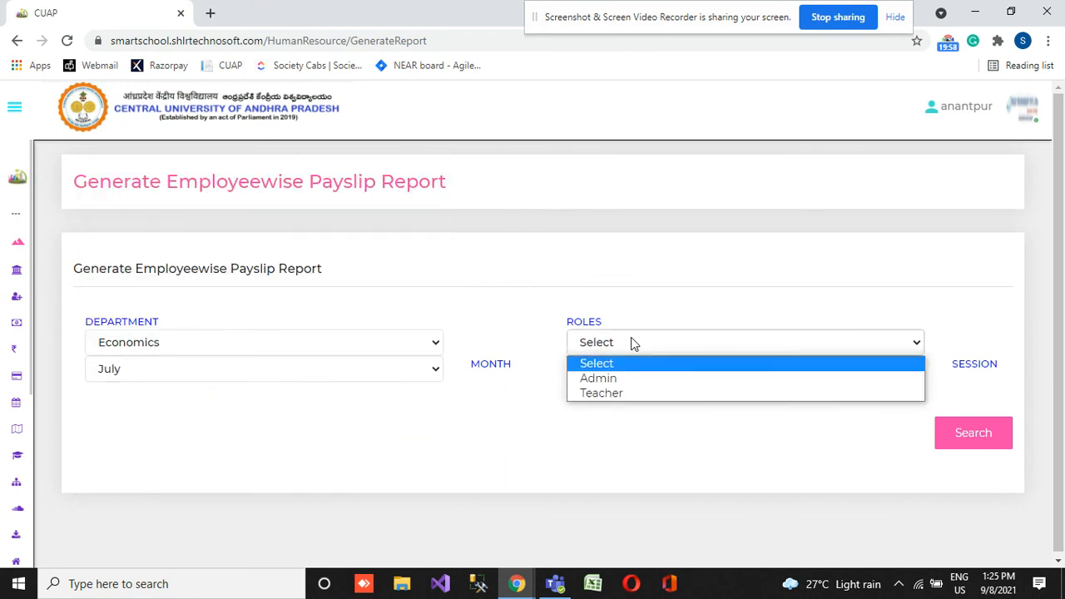
click(639, 404)
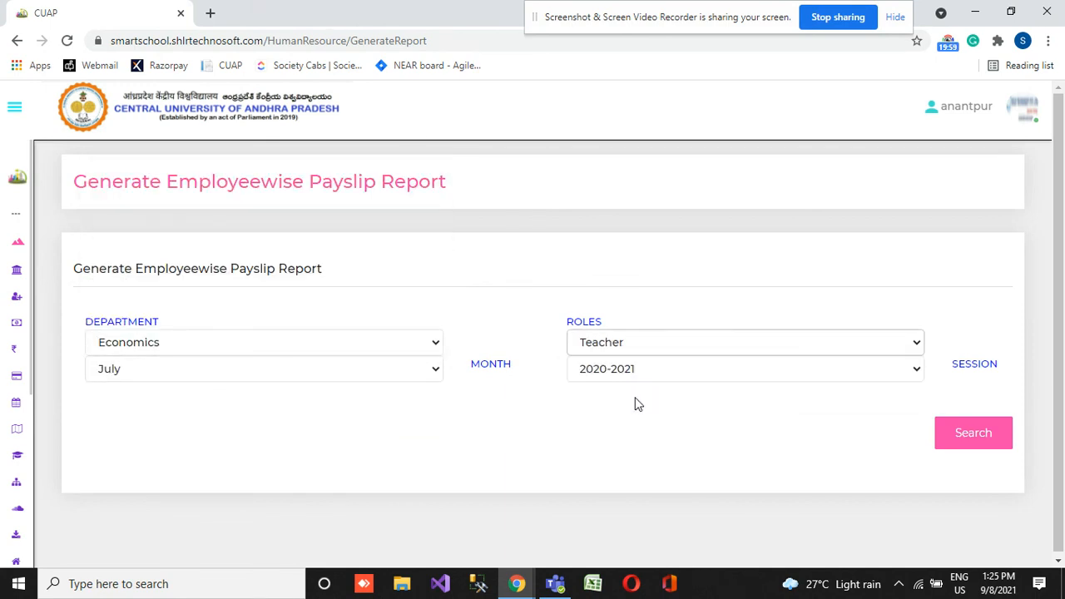
click(963, 438)
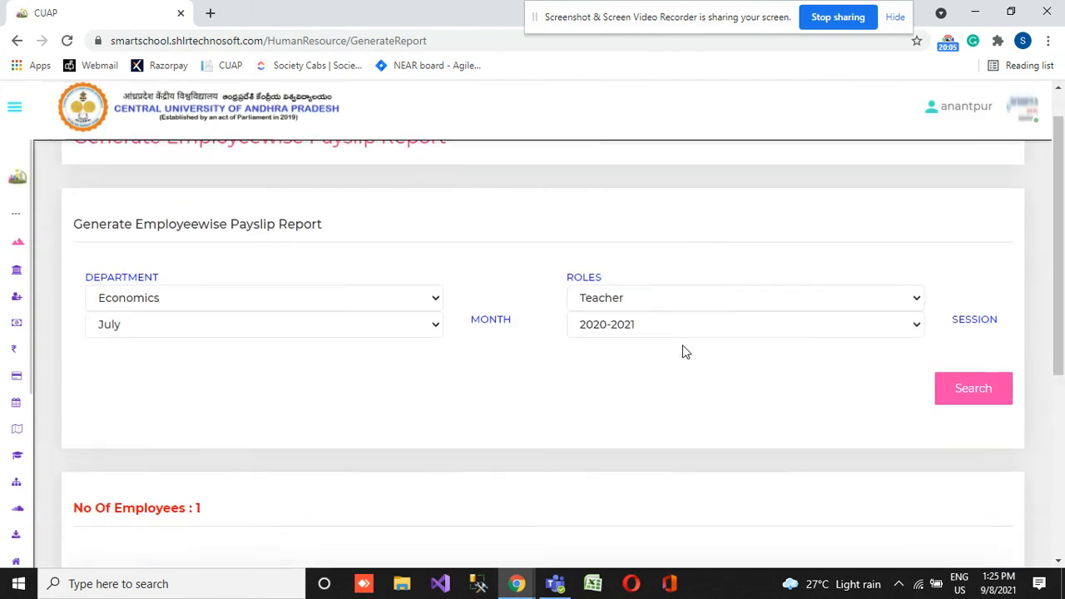
- Generate the payslip report for the Economics teacher in the search results
scroll(686, 352, down, 5)
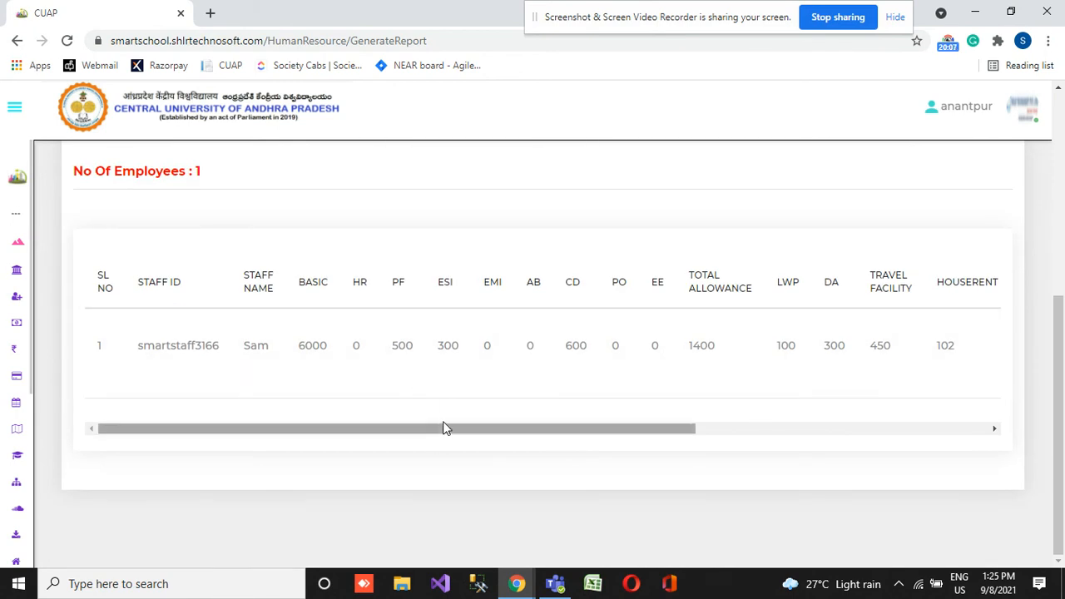
drag(447, 425, 791, 424)
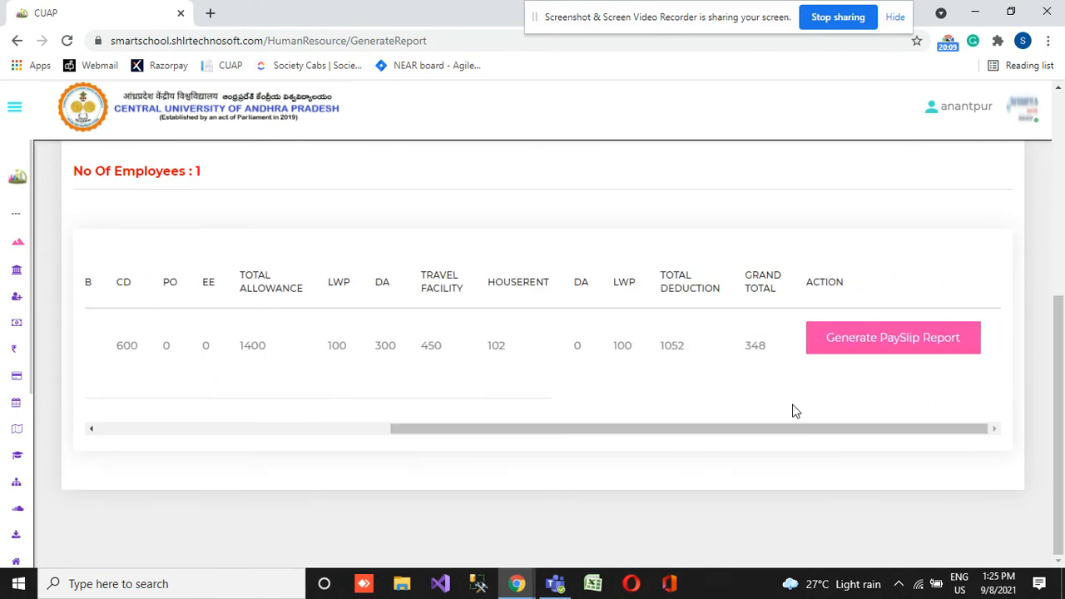
click(927, 335)
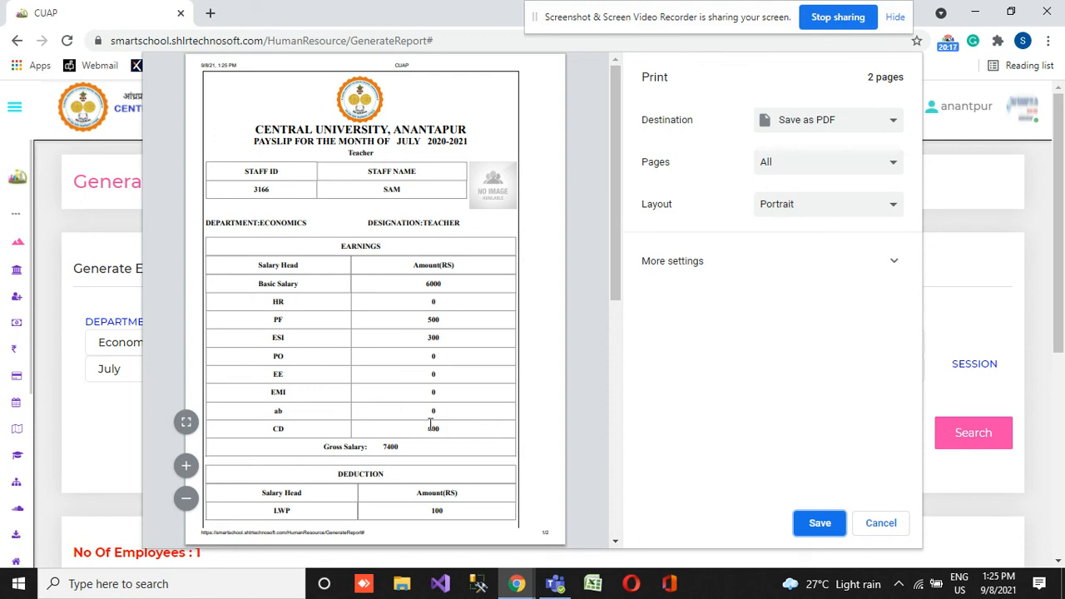
- Review both pages of the July payslip preview and save it as the PDF file CUAP in Downloads
scroll(343, 441, down, 5)
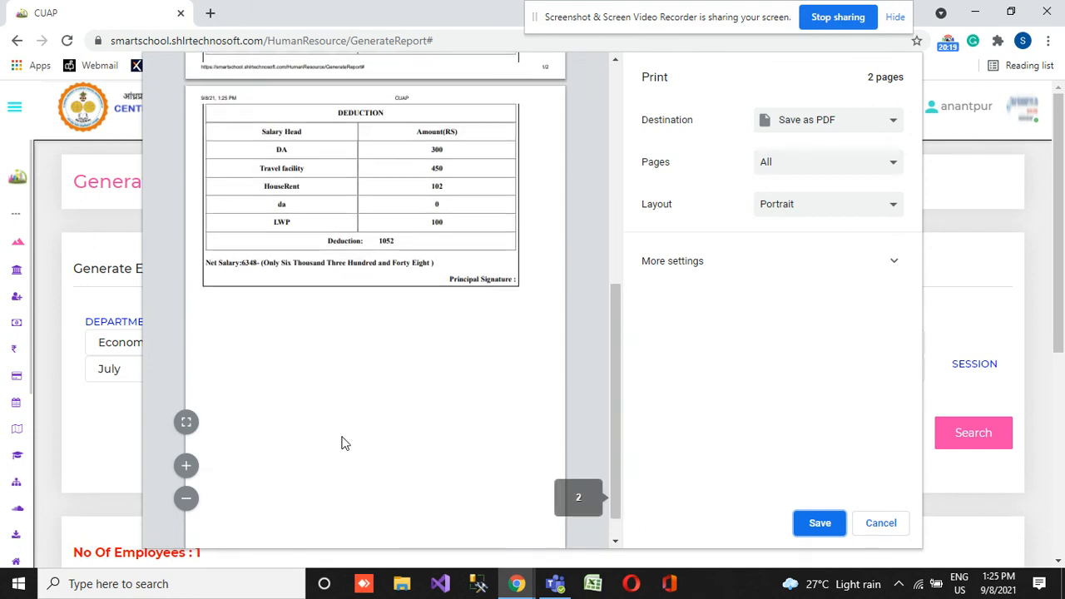
scroll(343, 441, up, 3)
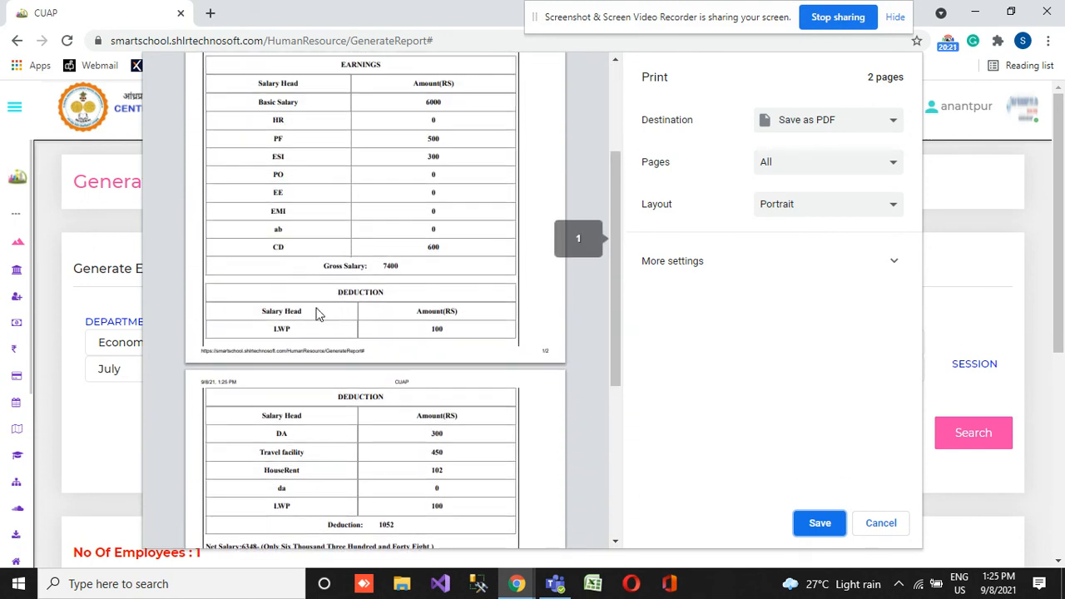
scroll(317, 313, up, 2)
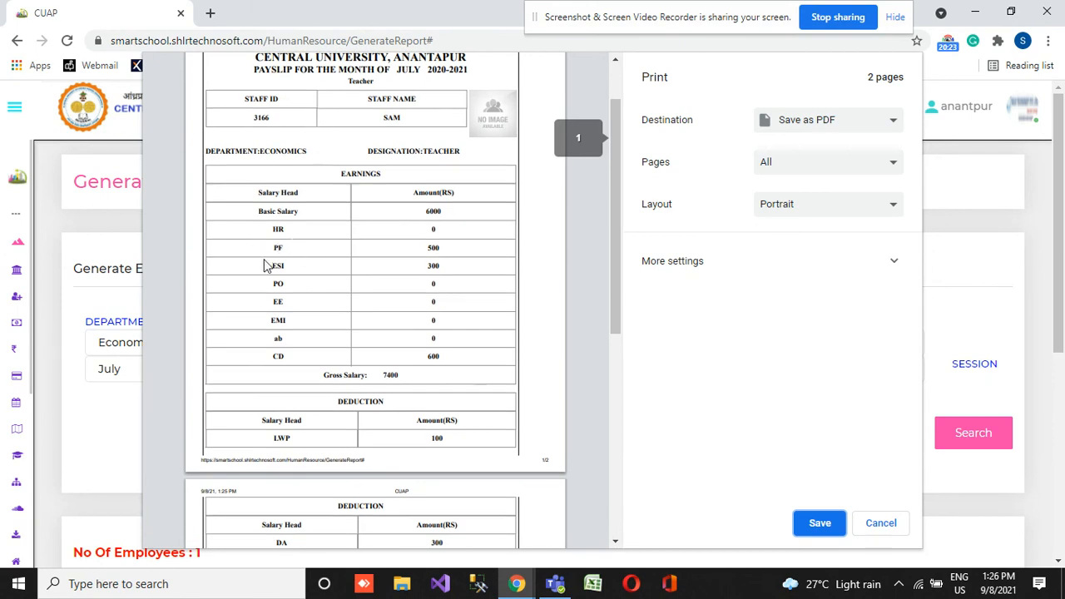
scroll(260, 285, up, 1)
scroll(258, 290, down, 3)
scroll(258, 290, up, 4)
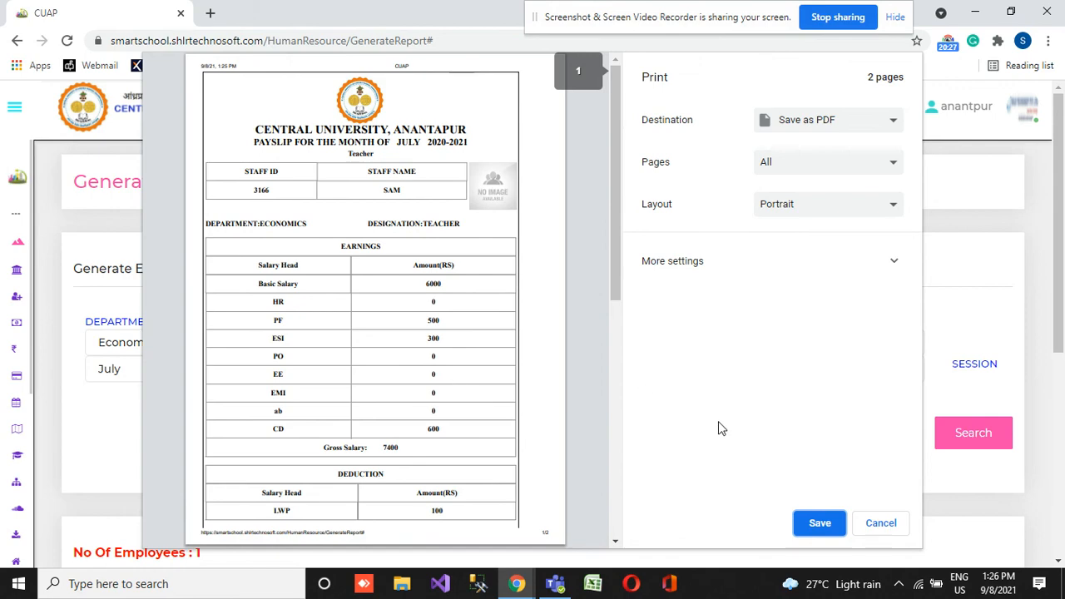
click(818, 526)
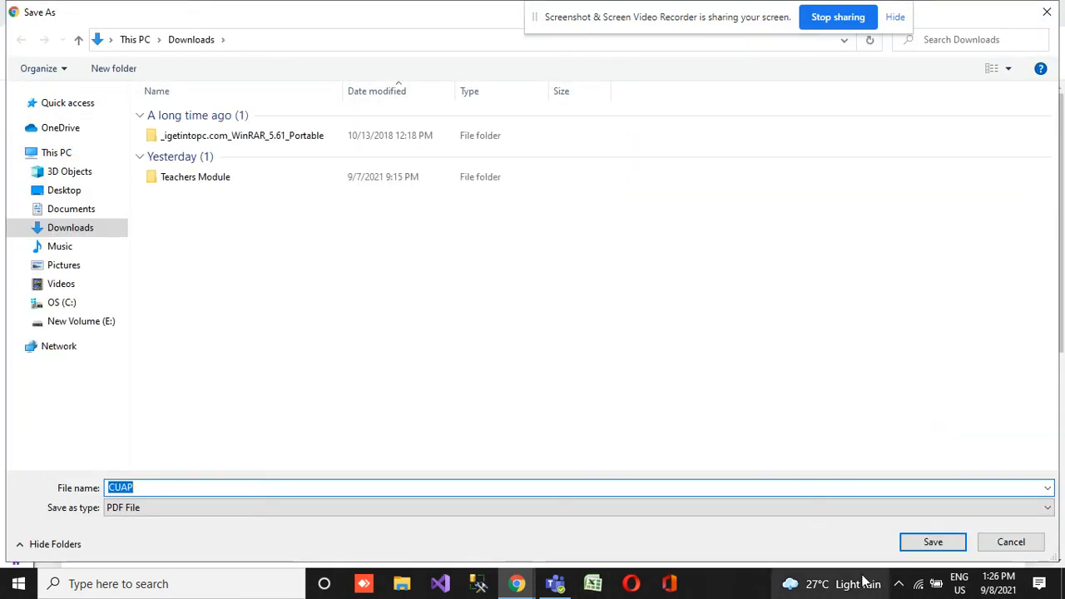
click(935, 550)
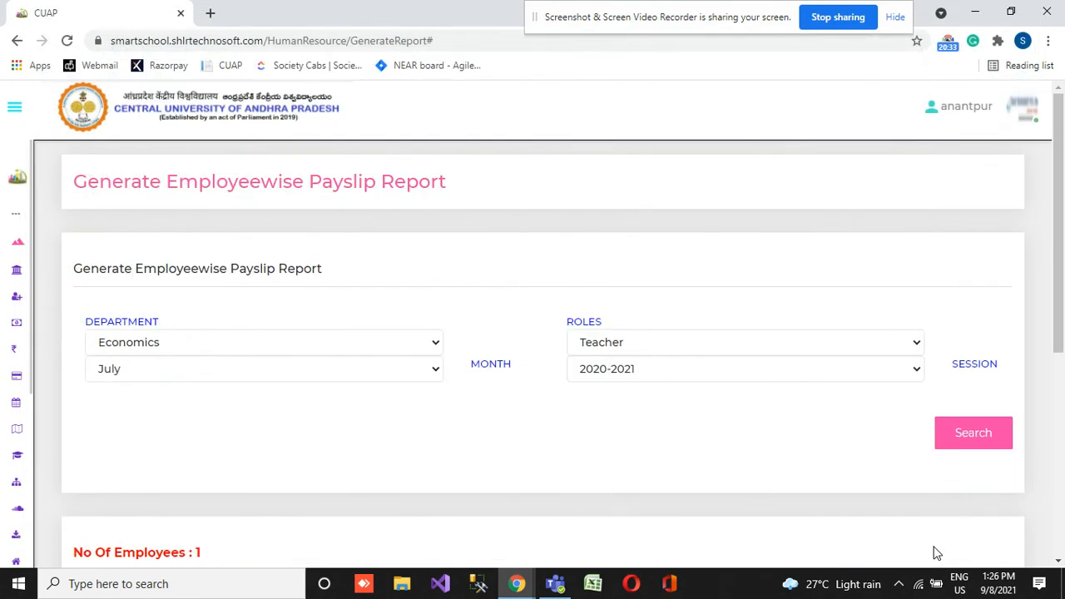
scroll(613, 414, down, 5)
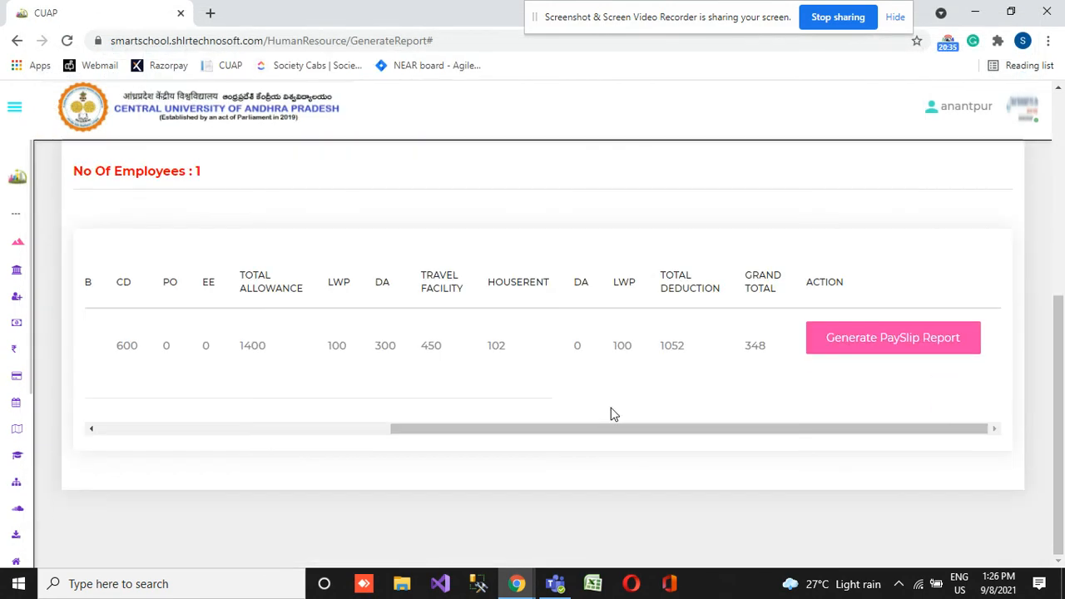
drag(452, 433, 123, 467)
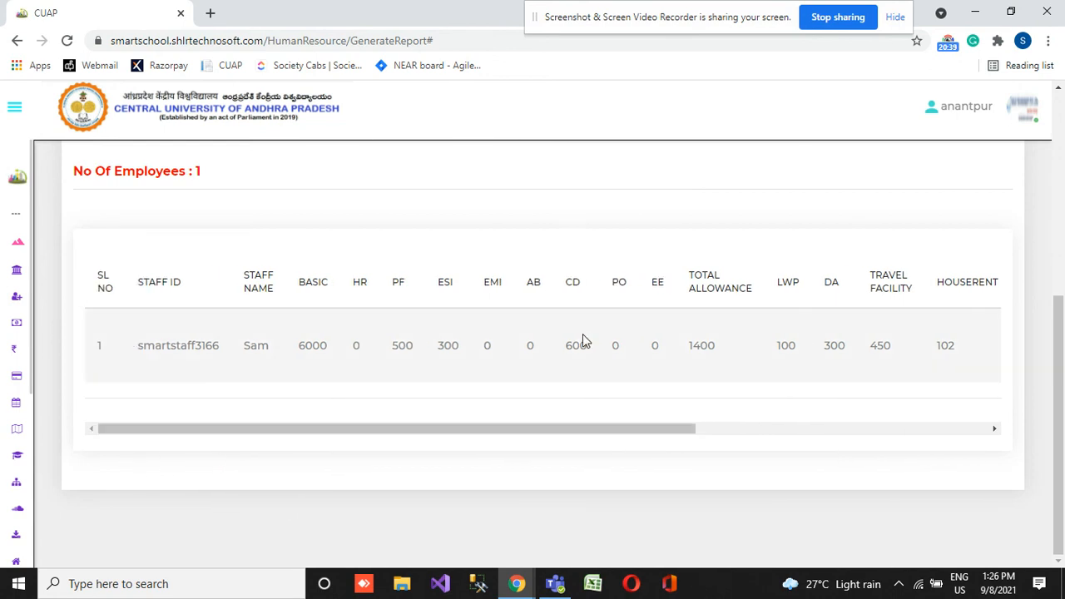